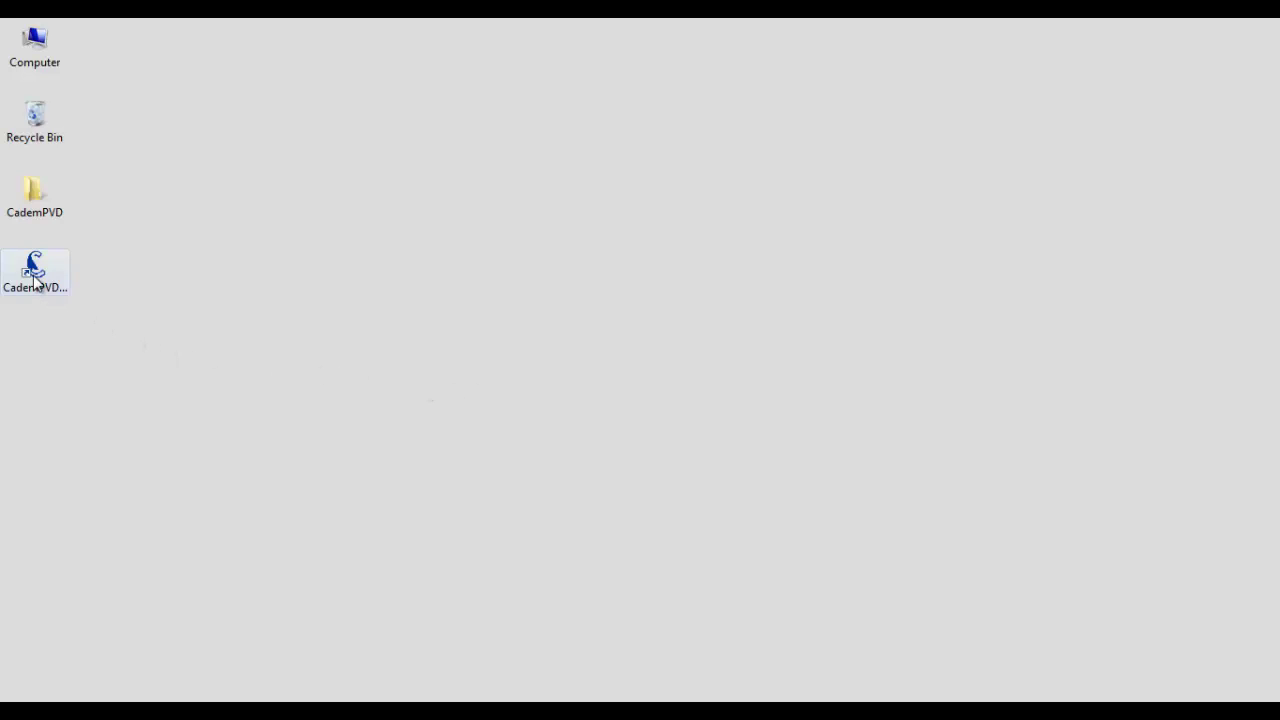
Launch CademPVD from the desktop and dismiss the Welcome to CademPVD message.
double_click(34, 275)
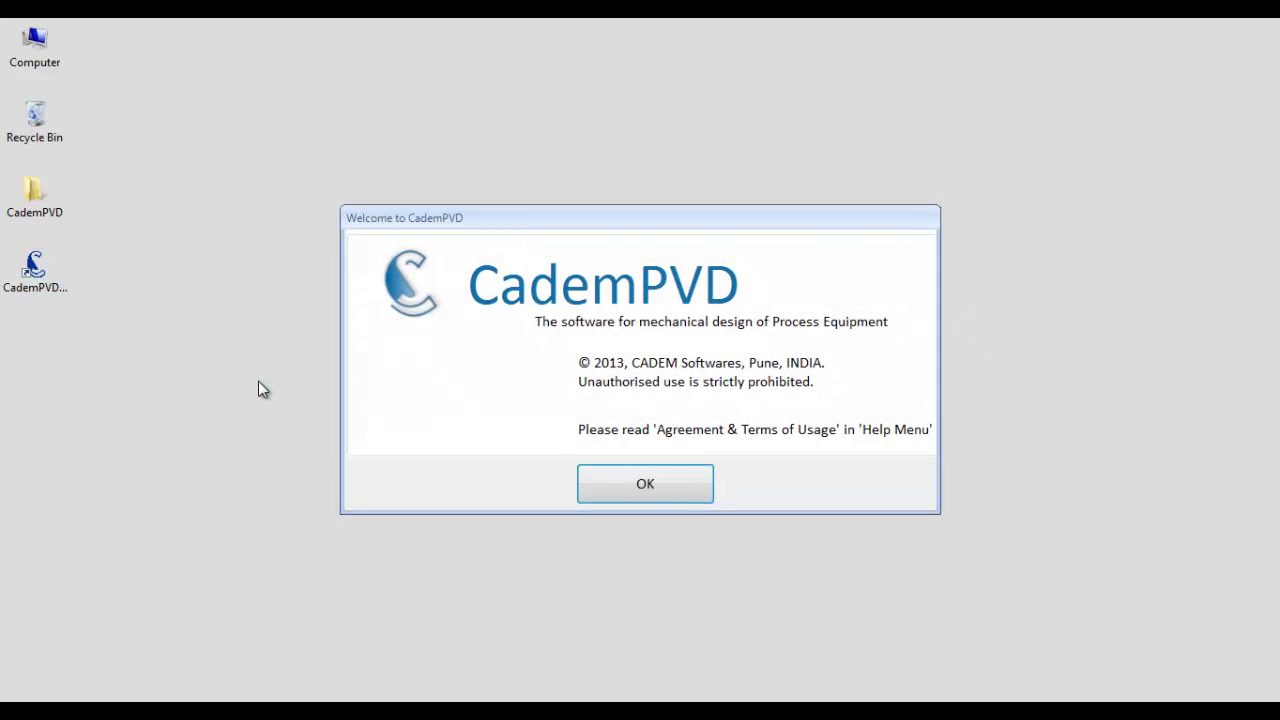
click(643, 493)
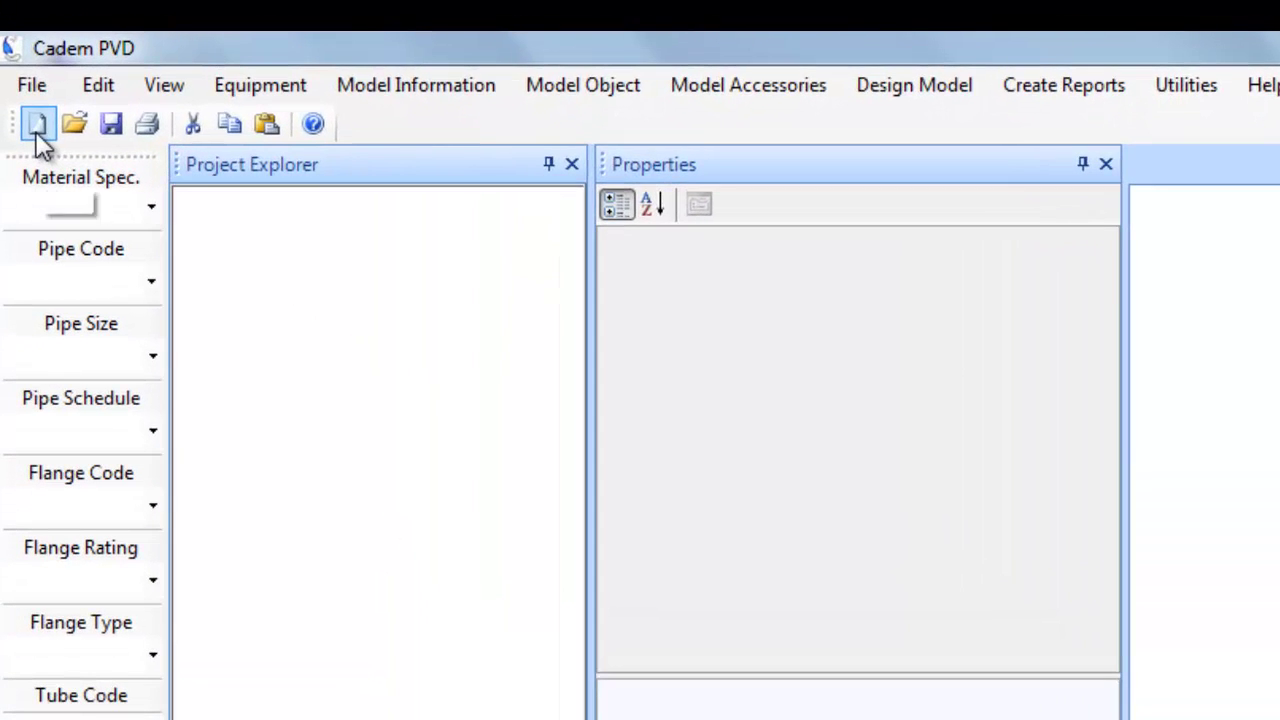
Create a new project and set its Description to 'ABC Company Ltd.'.
click(36, 124)
click(300, 212)
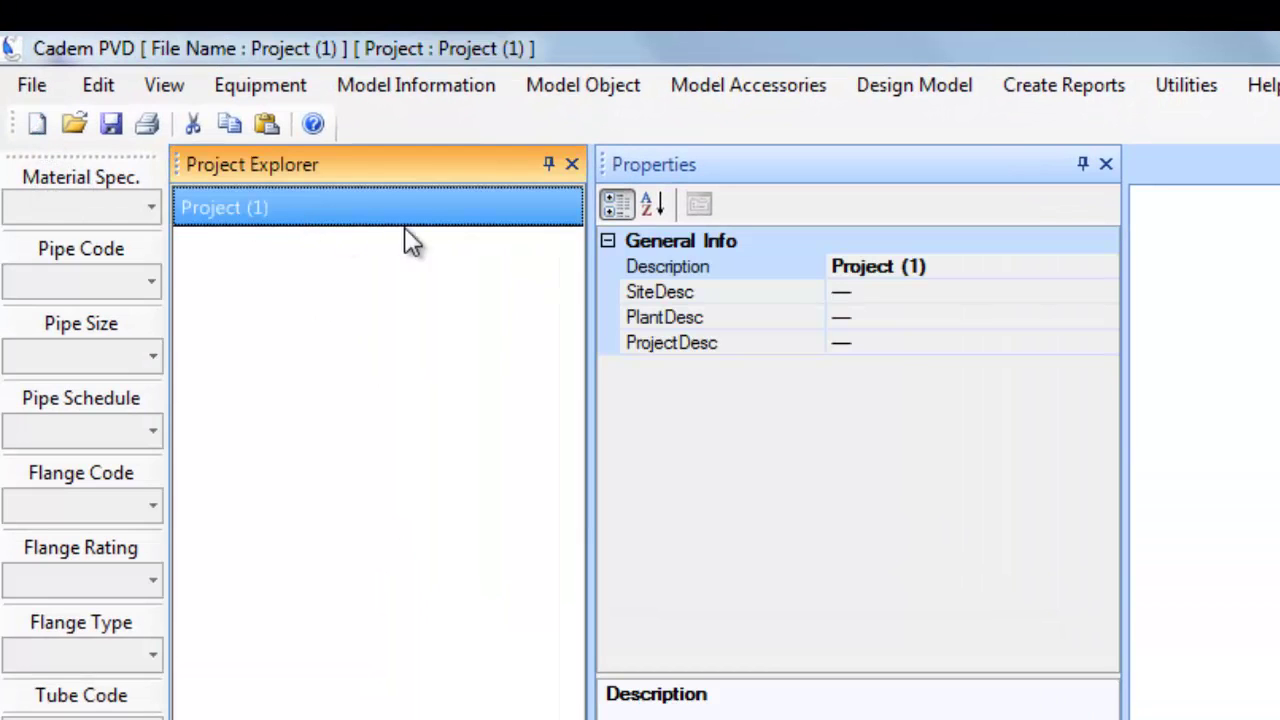
click(951, 266)
click(700, 280)
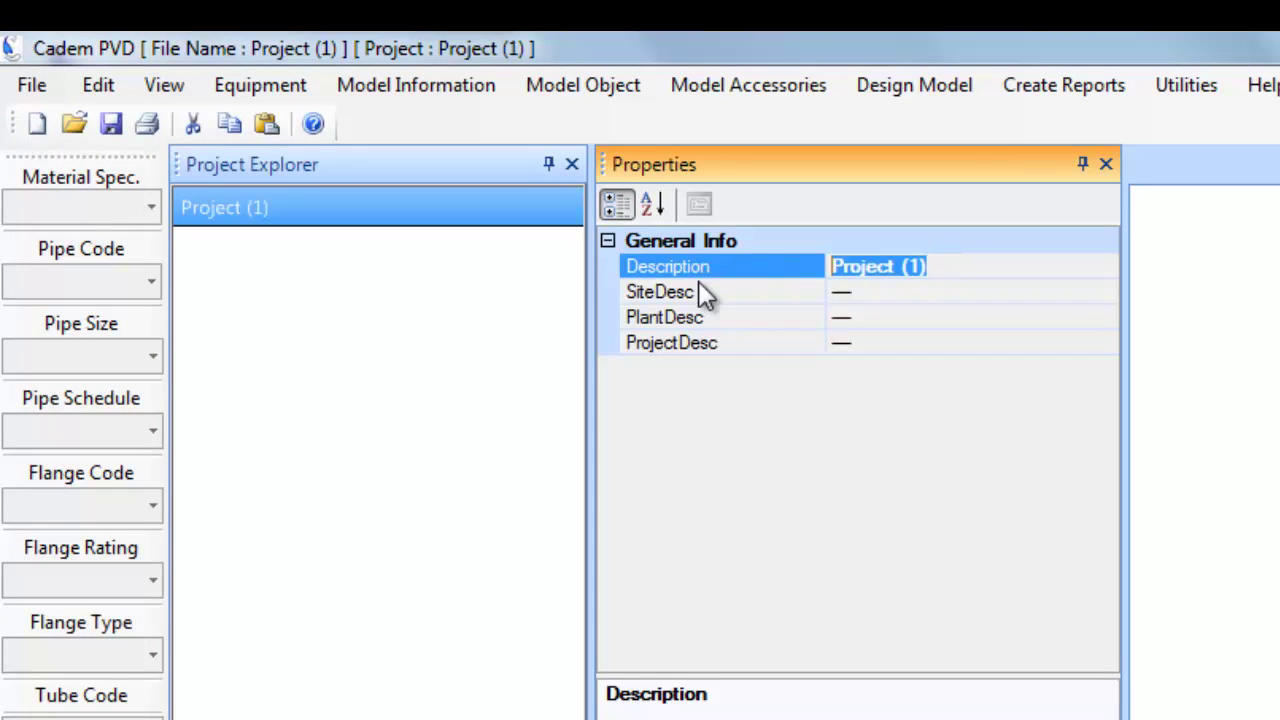
text(AB)
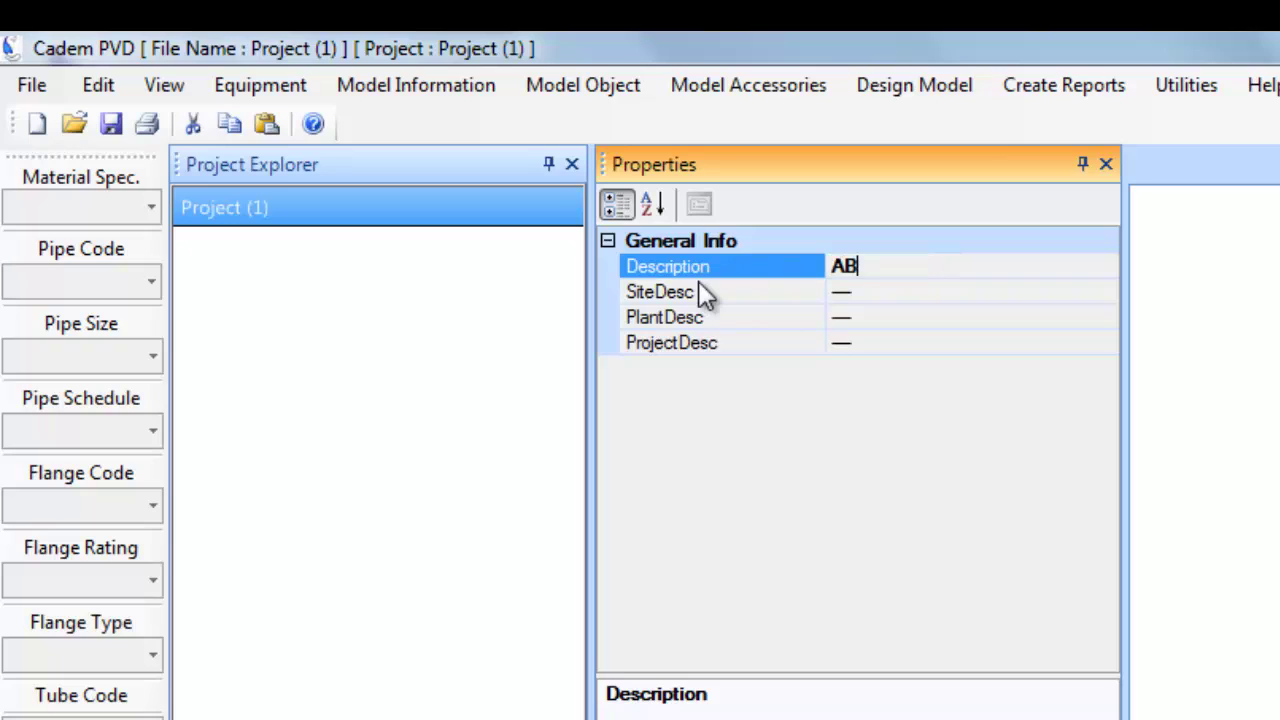
text(C Company )
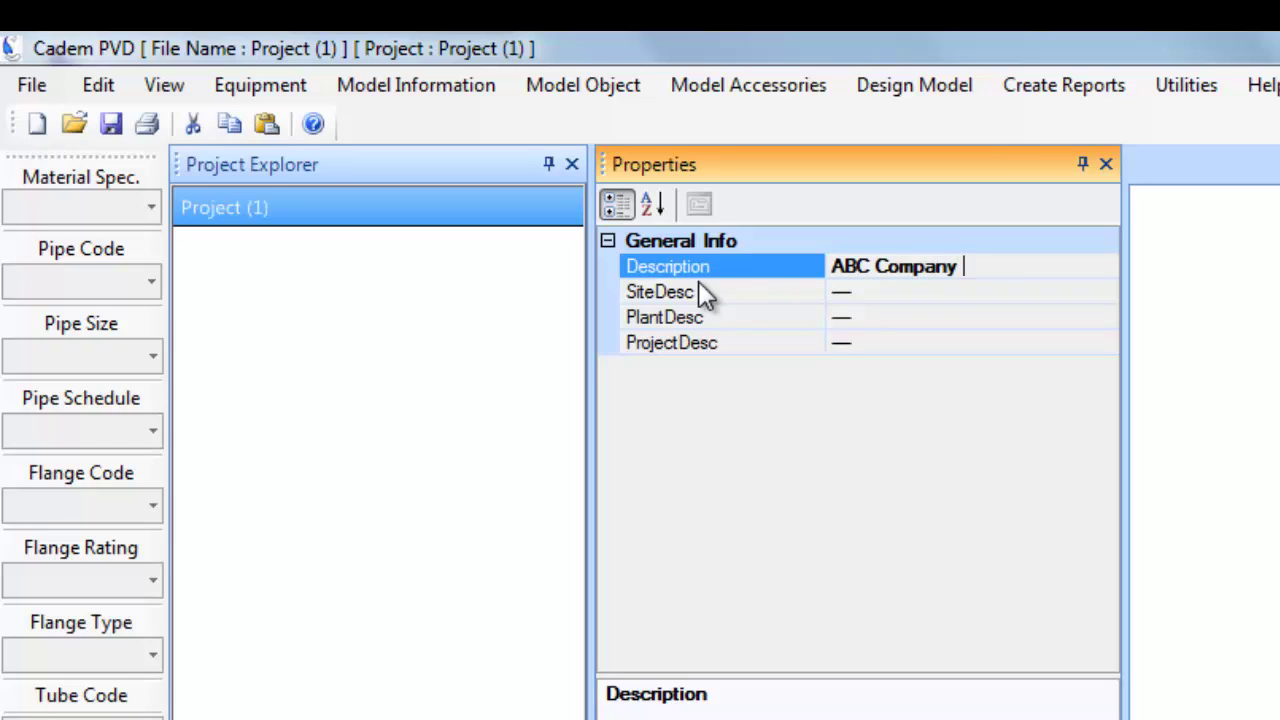
text(Ltd.)
click(699, 285)
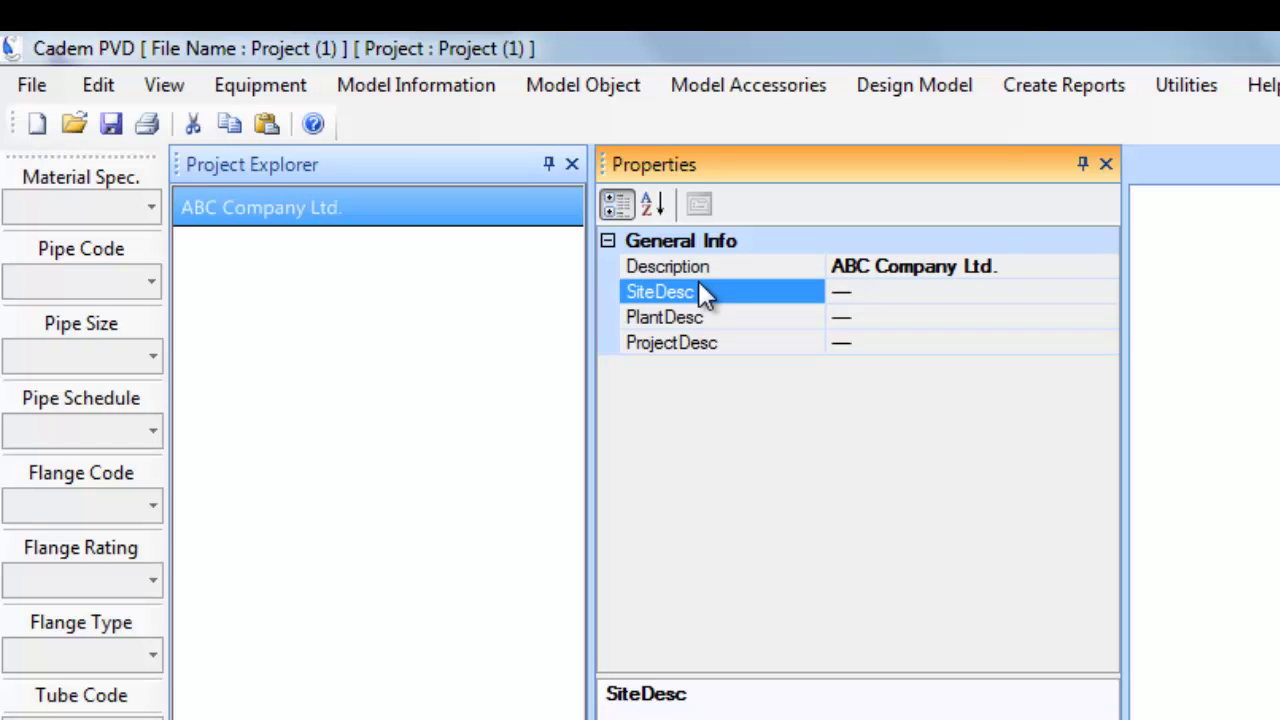
Set the site description to 'Vapi Site' and the plant description to 'Refrigeration Plant'.
click(855, 292)
text(Vapi Site)
key(Down)
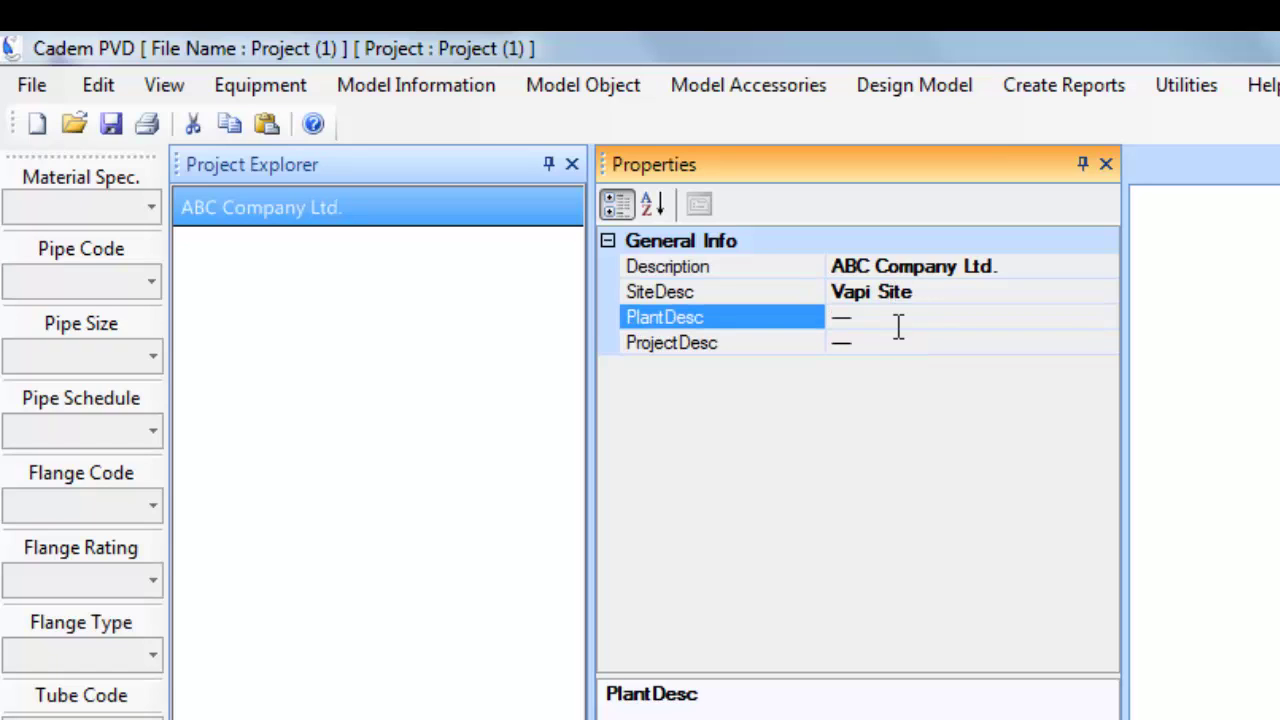
key(Tab)
text(Refrigeration Plant)
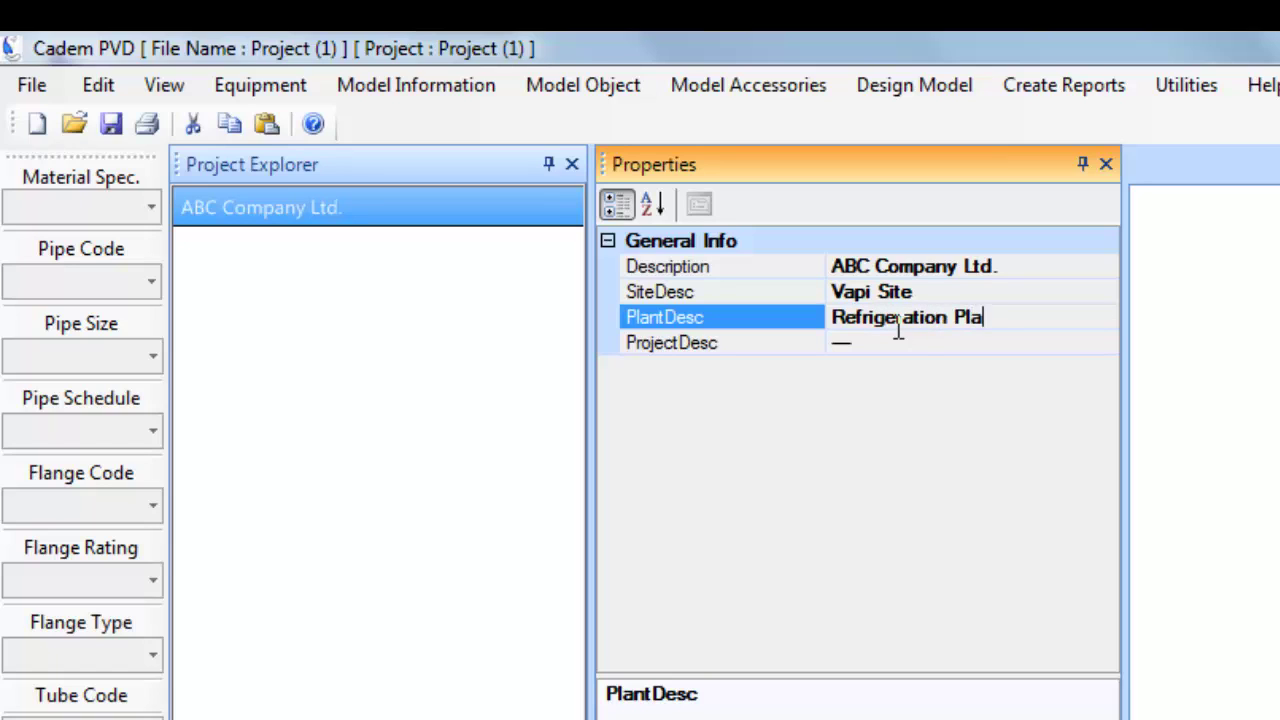
click(897, 340)
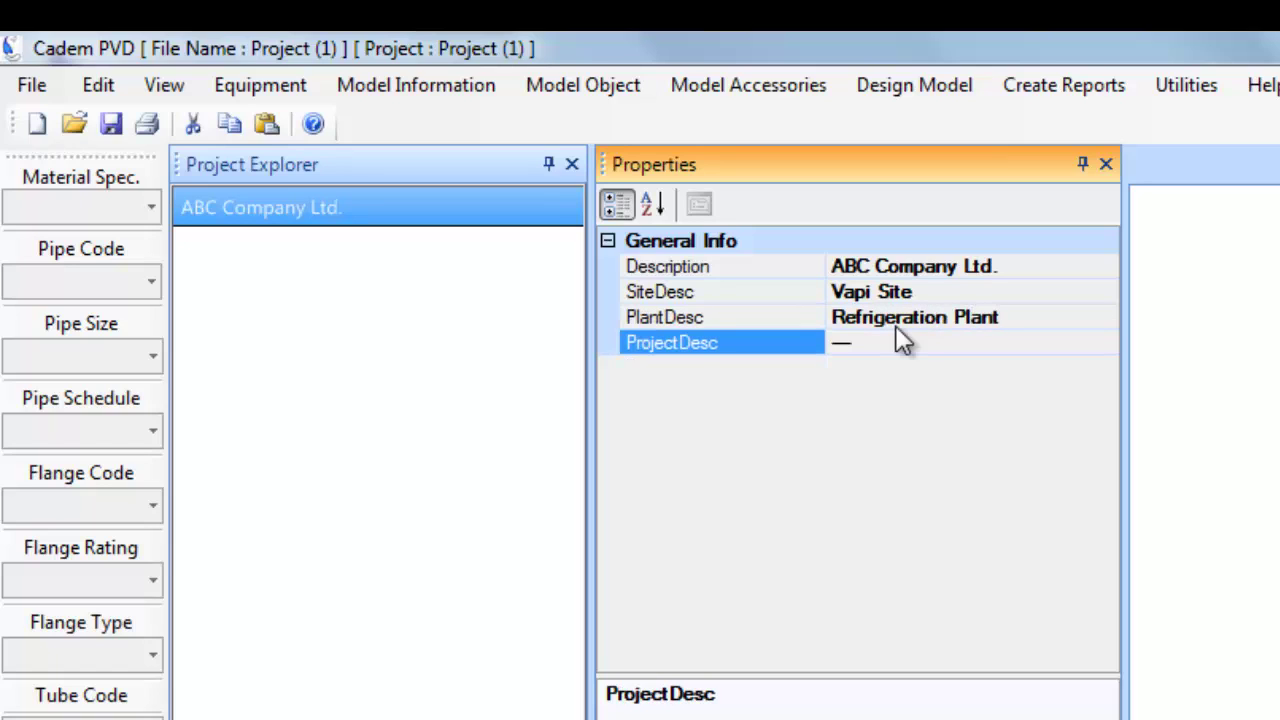
Set the project description to 'Soap Plant'.
click(895, 327)
click(900, 340)
text(Soap Plant)
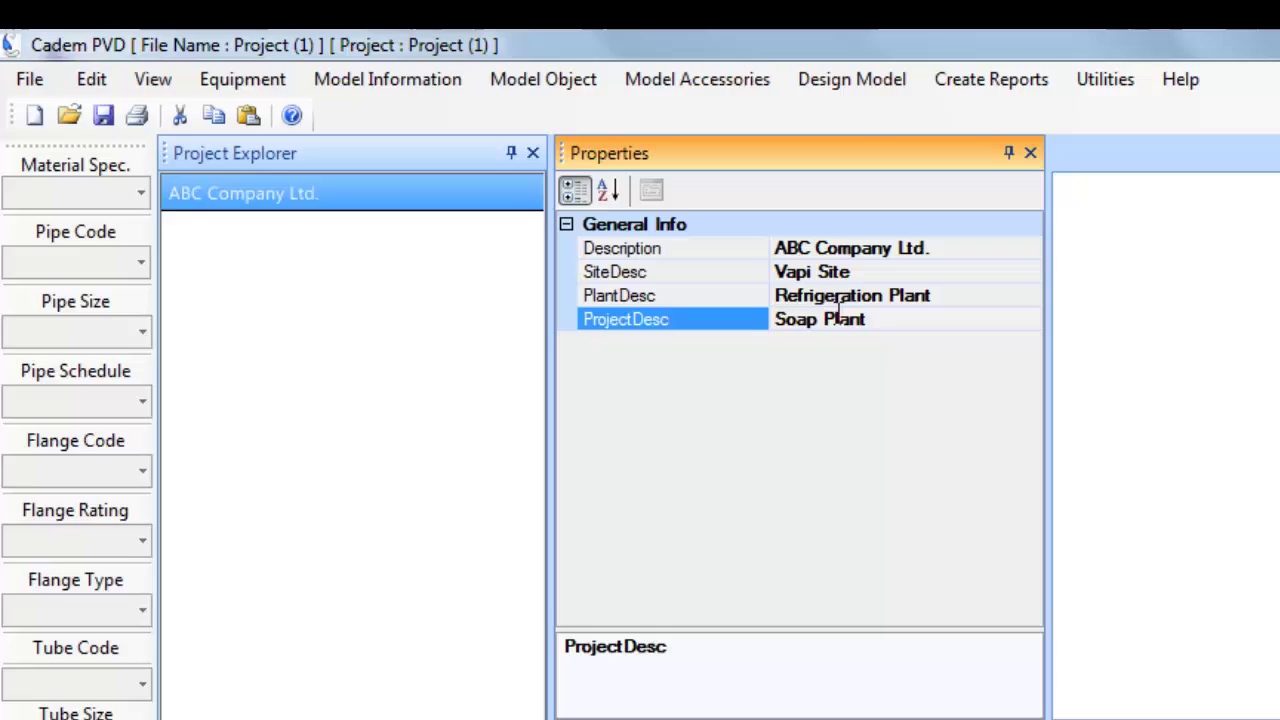
click(395, 208)
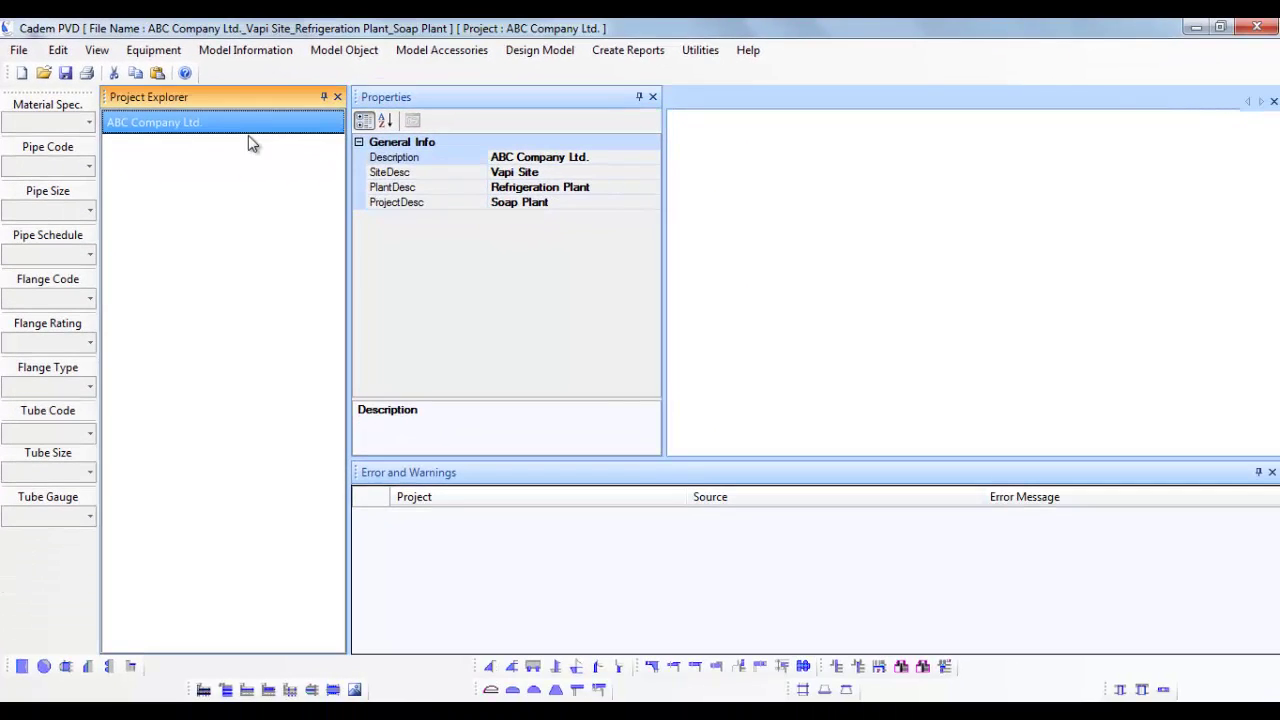
click(563, 205)
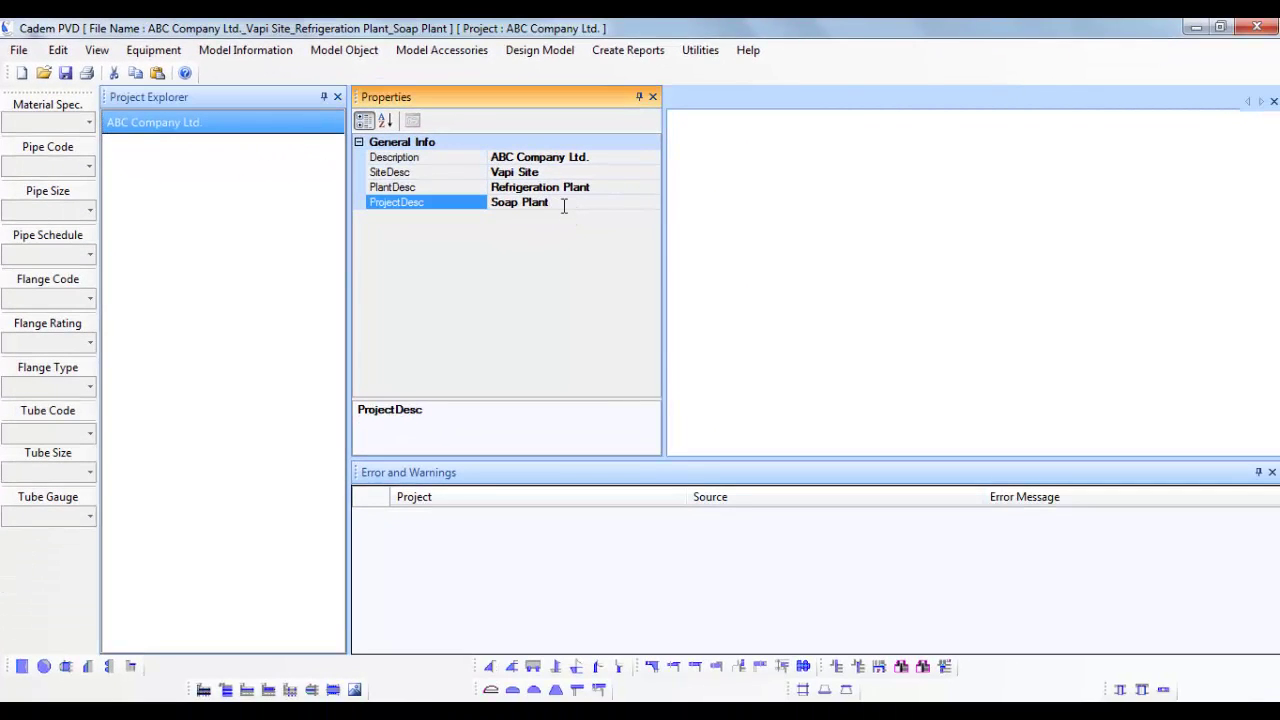
click(237, 123)
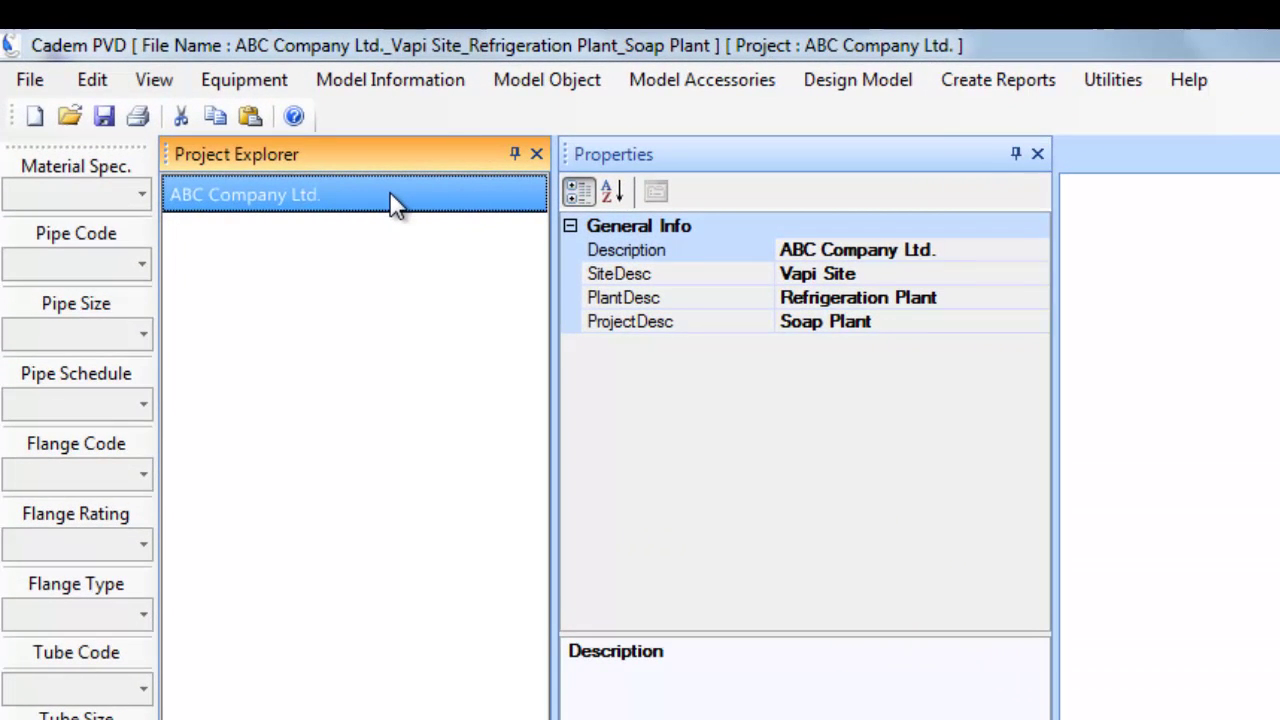
Add a new pressure vessel and name it 'Gas Filter'.
click(262, 98)
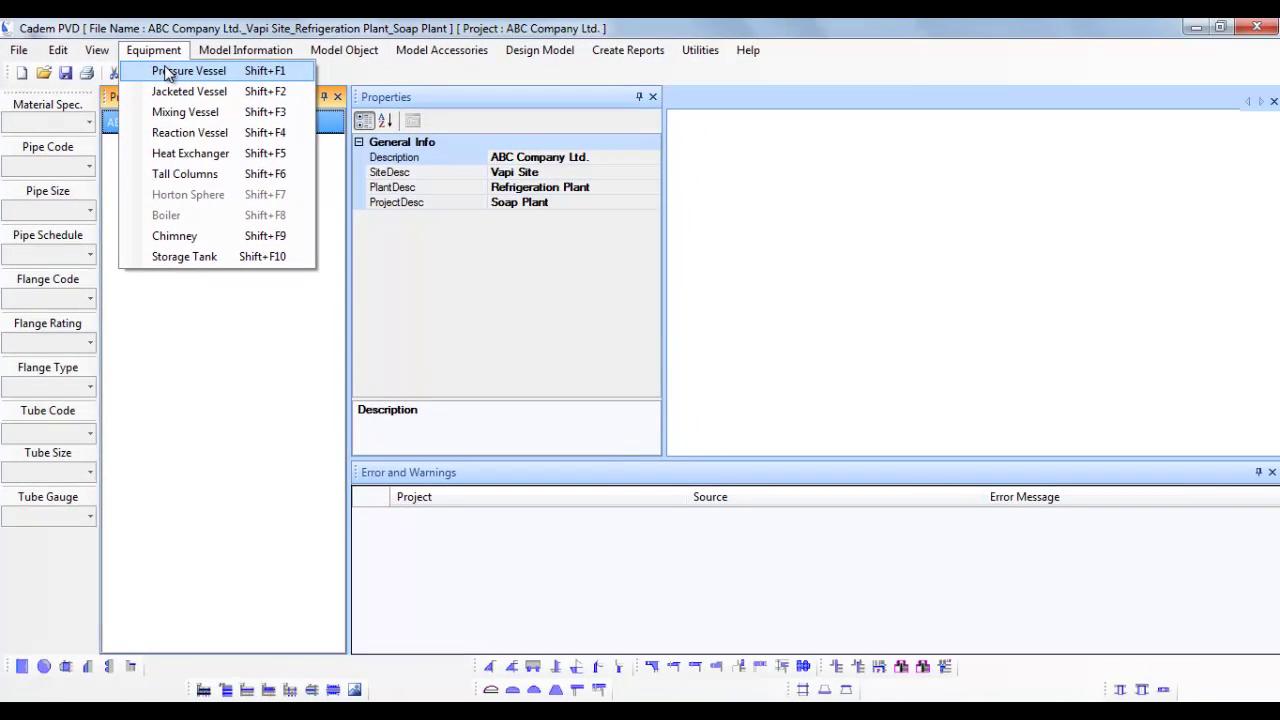
click(266, 117)
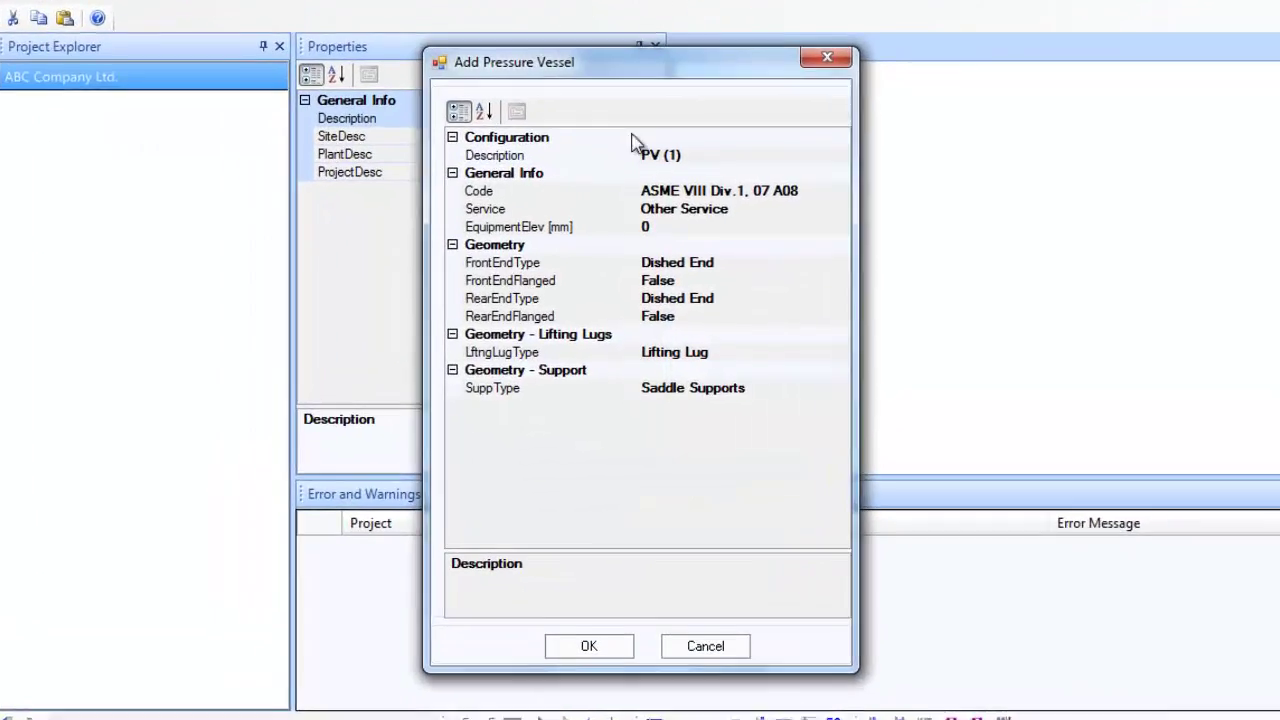
click(735, 127)
drag(737, 127, 557, 126)
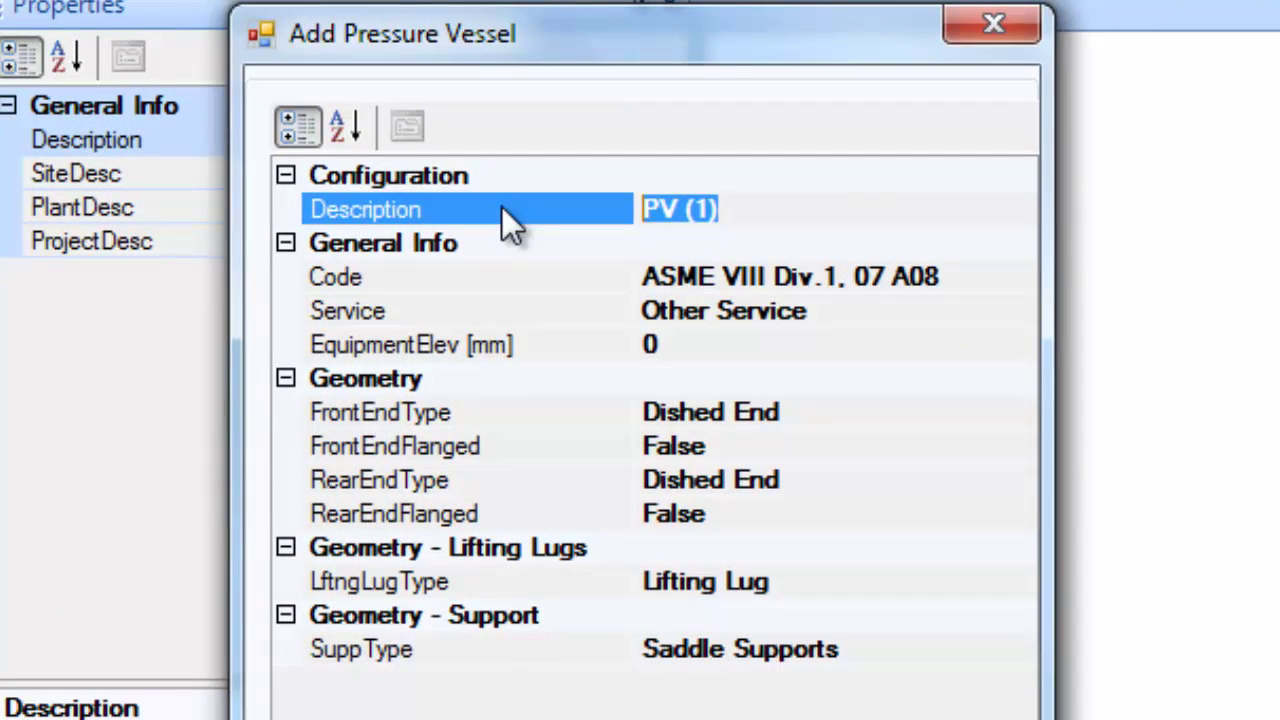
text(Gas F)
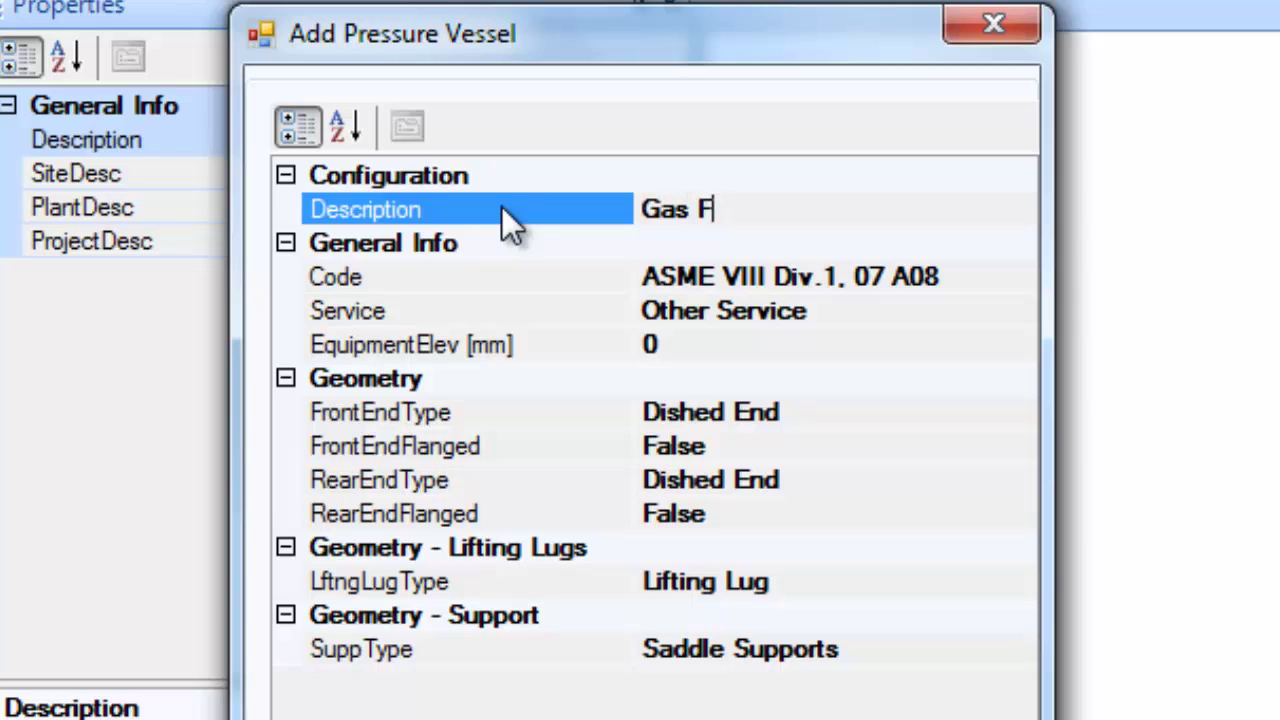
text(ilter)
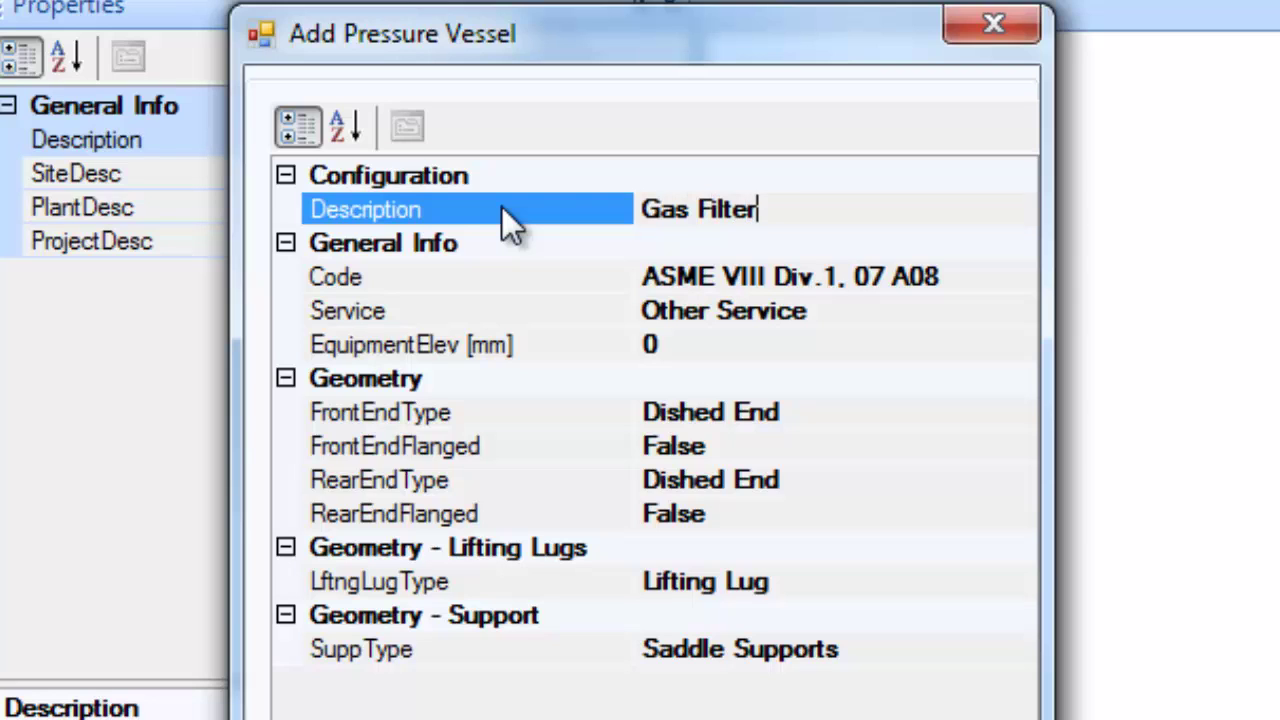
click(999, 283)
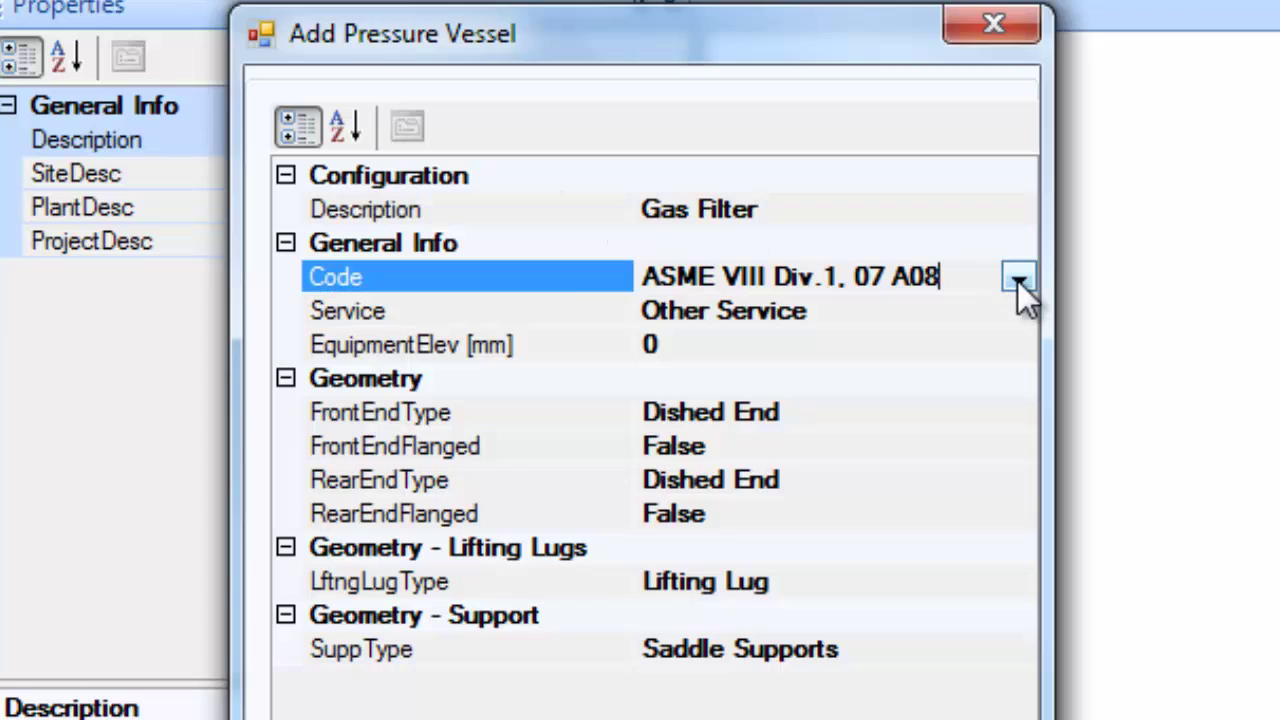
Set the design code to ASME VIII Div.1, 10 A11 and the service to Chemical Services.
click(1017, 280)
drag(1024, 543, 1022, 602)
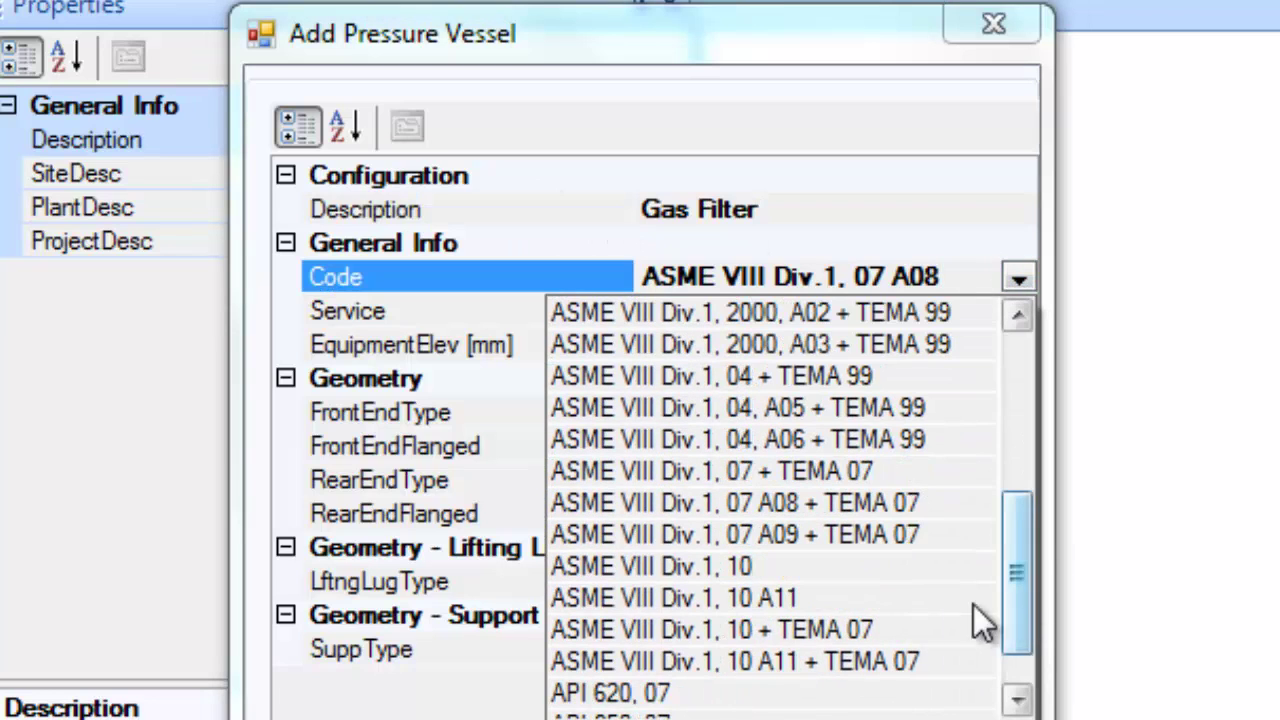
click(867, 605)
click(848, 305)
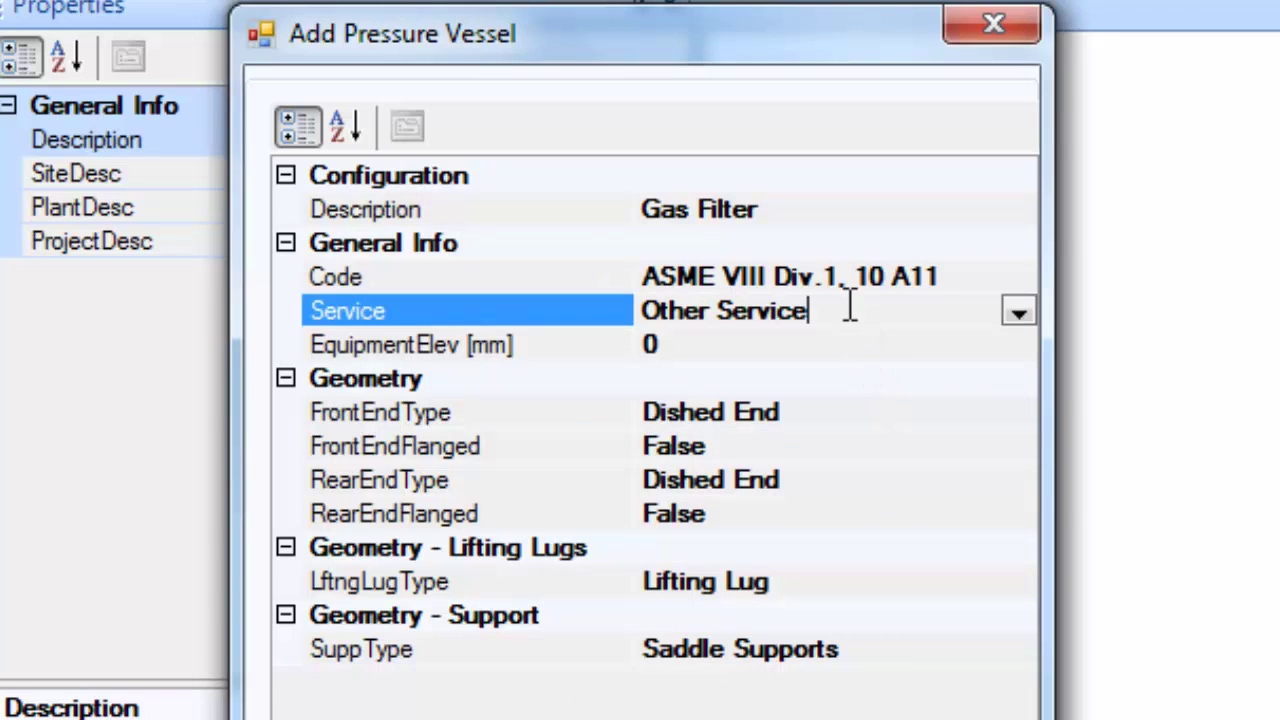
click(1017, 312)
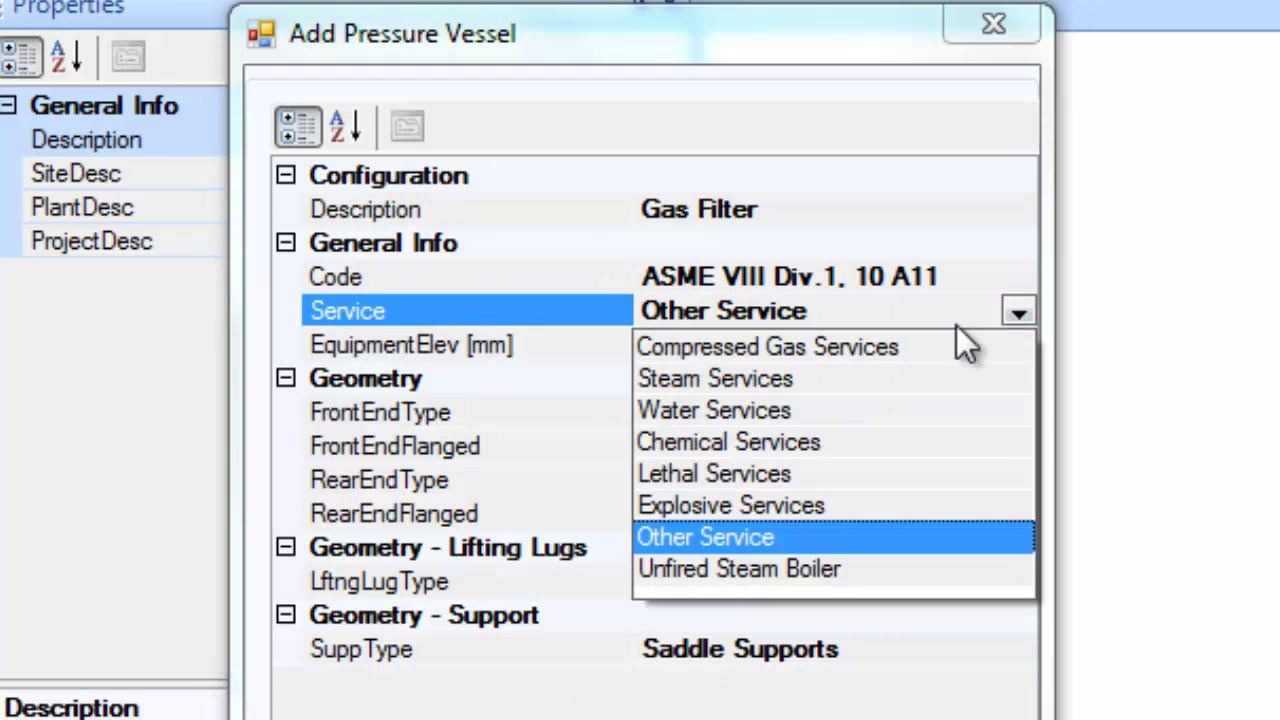
click(792, 441)
Make the front end a flanged Flat End and the supports Lug Supports.
click(979, 423)
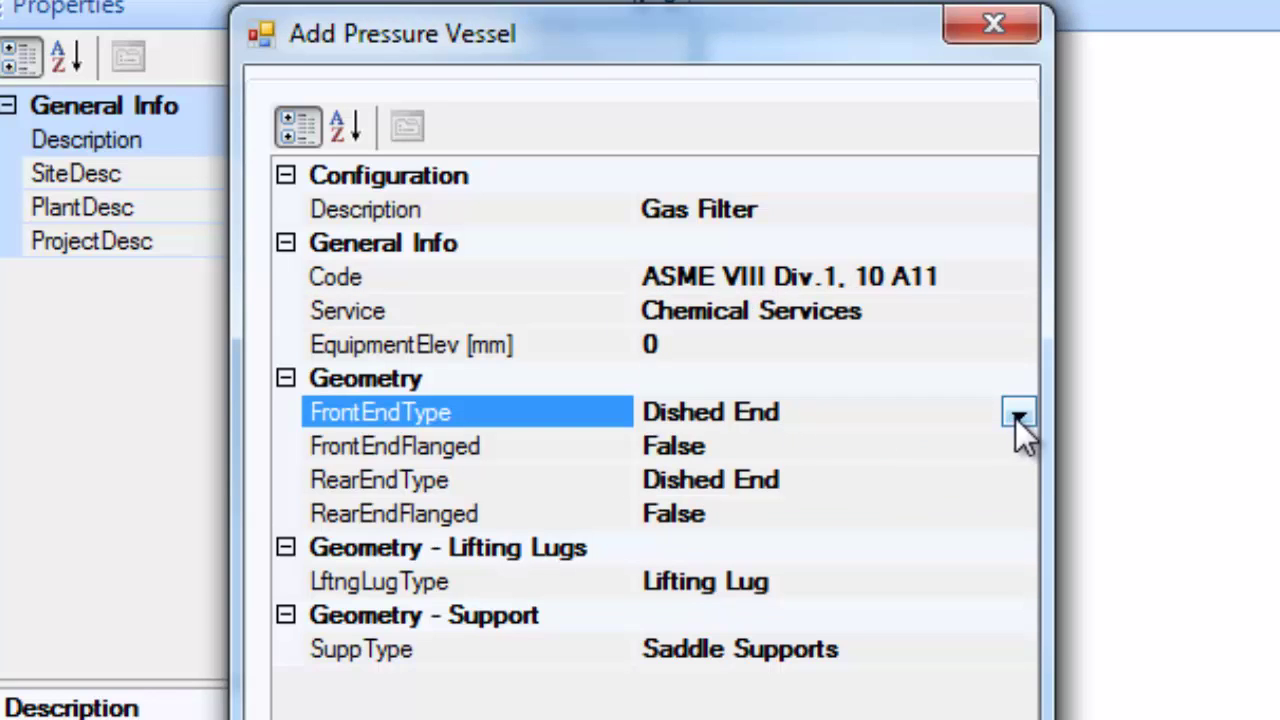
click(1018, 413)
click(780, 452)
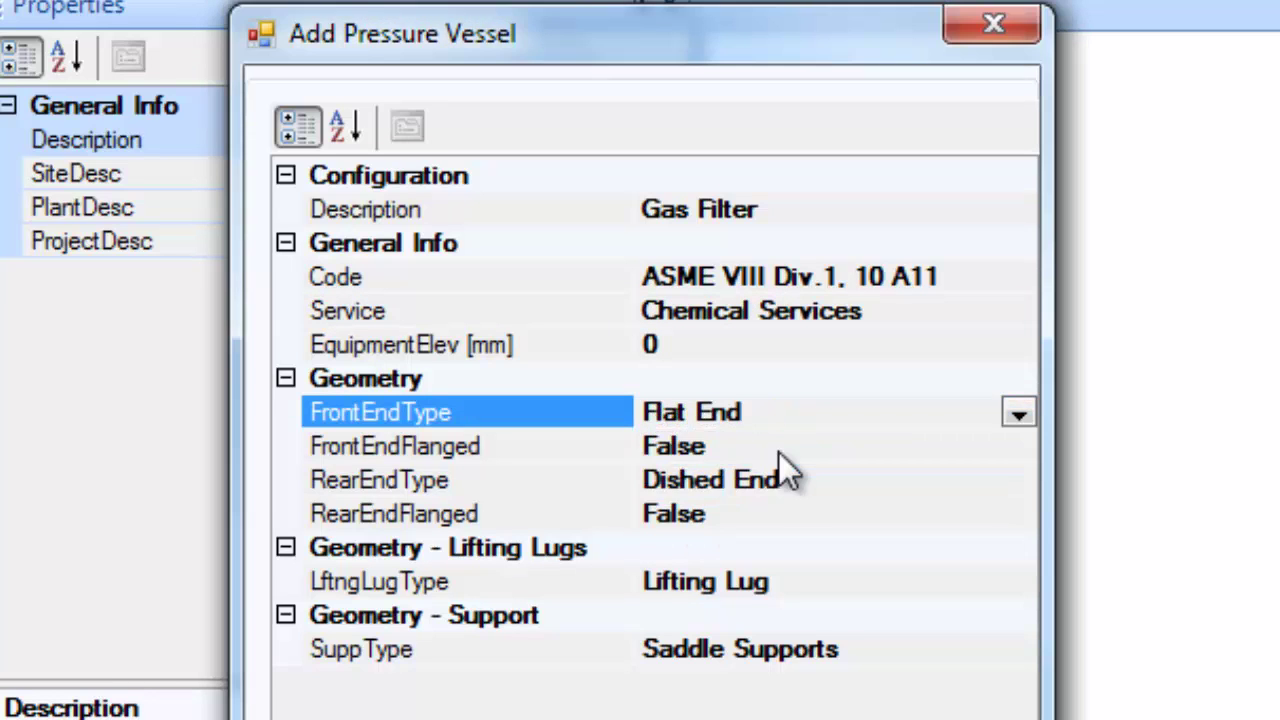
click(875, 648)
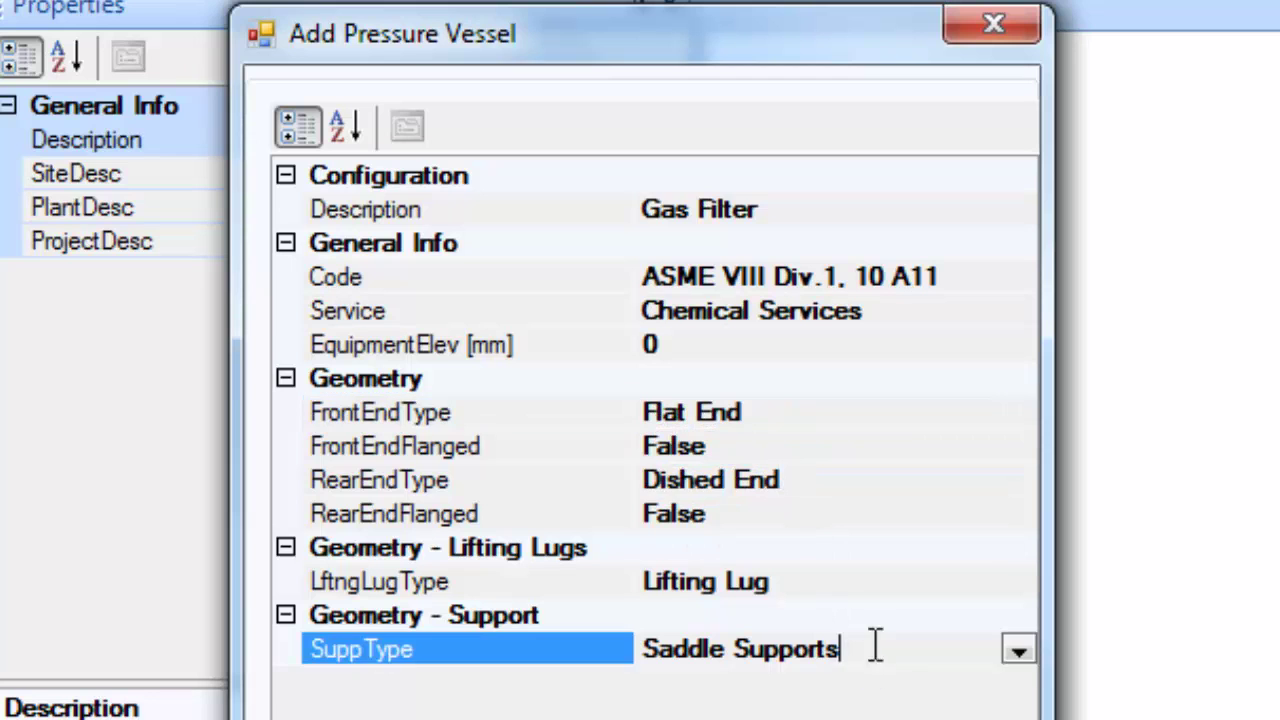
click(1018, 650)
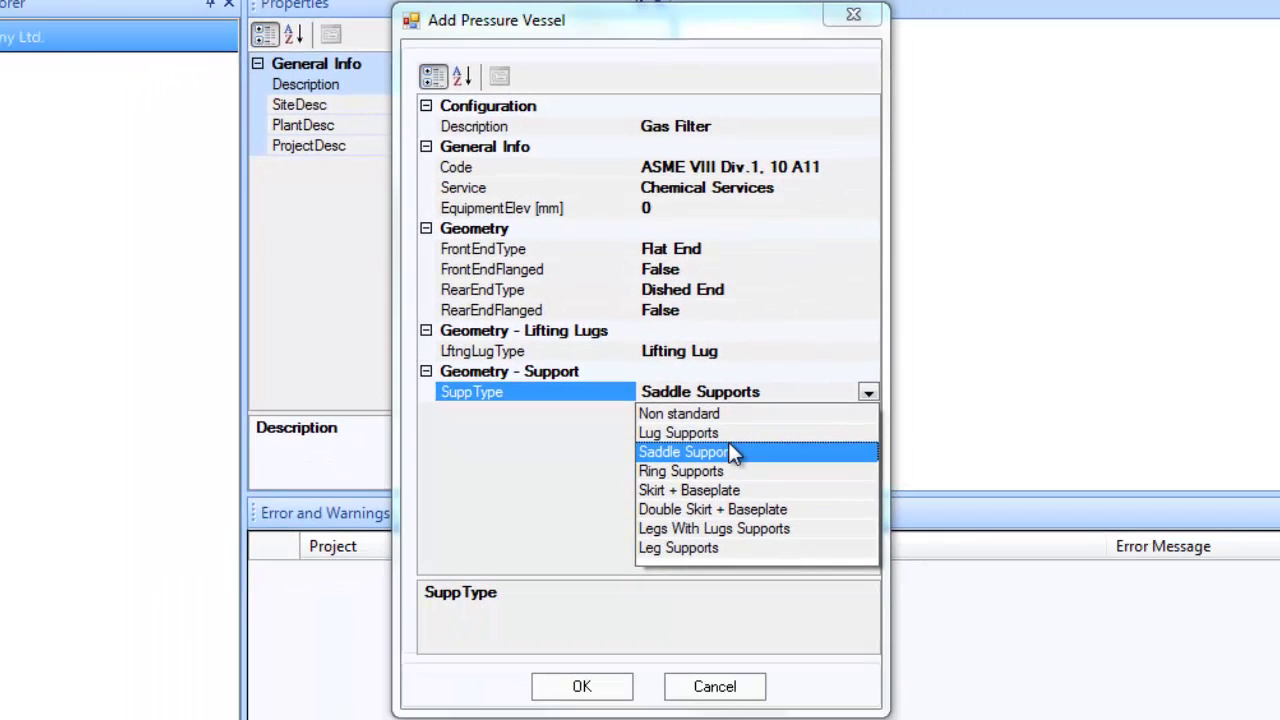
key(Up)
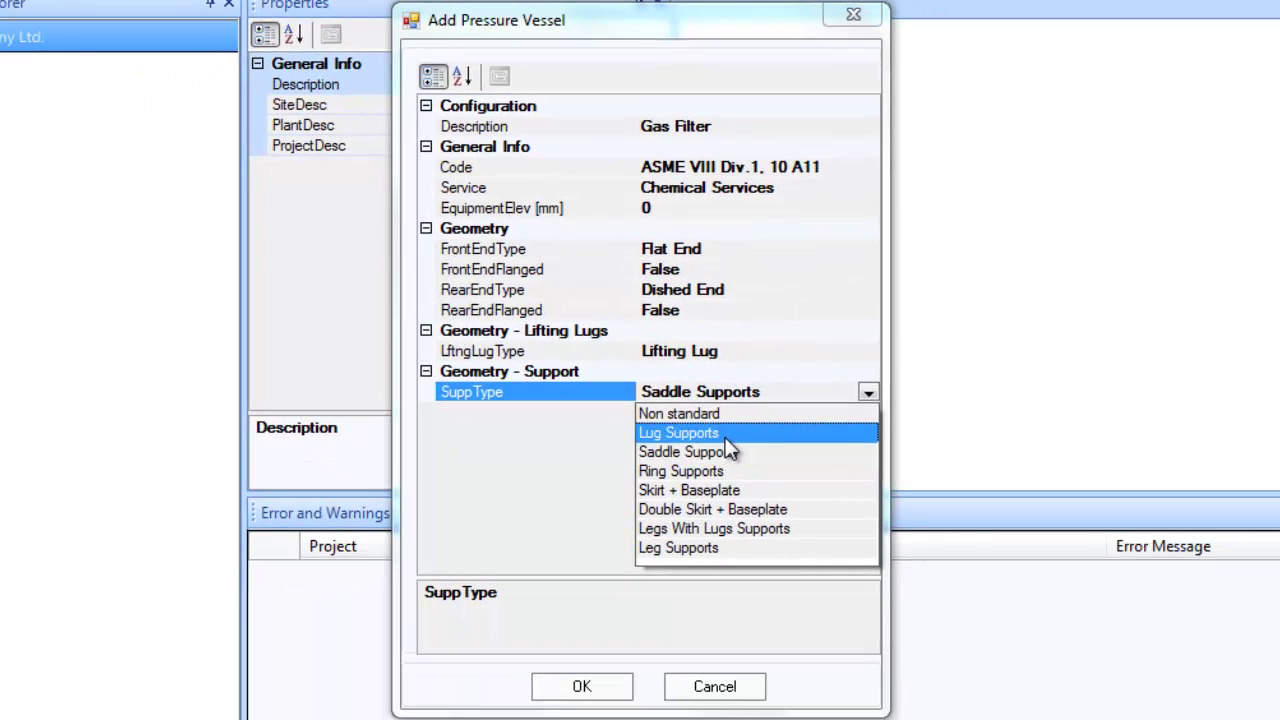
key(Return)
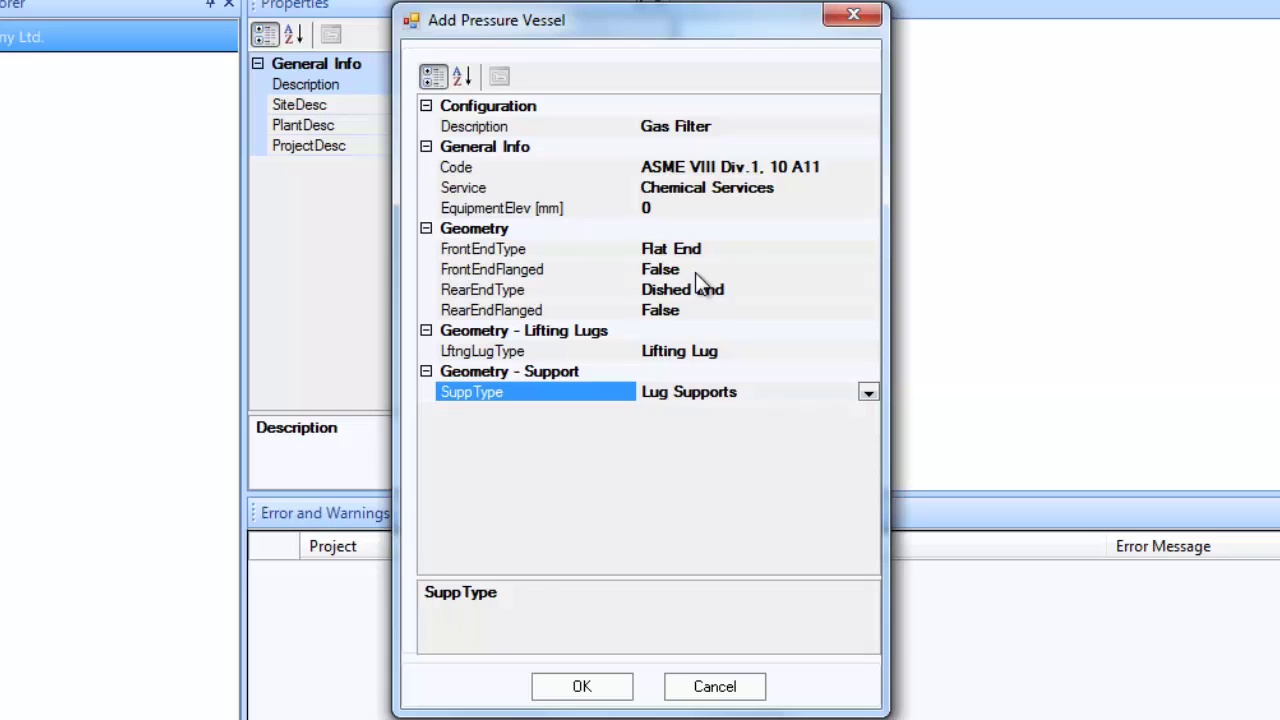
click(662, 269)
double_click(662, 269)
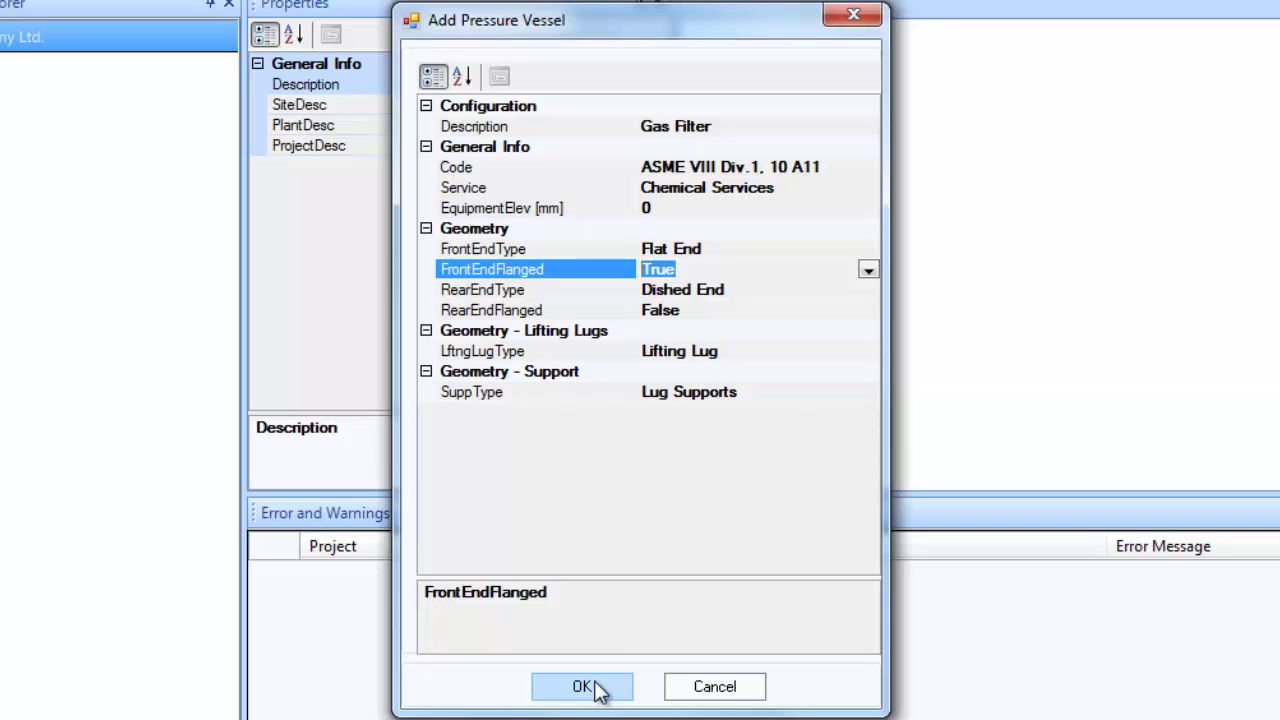
Confirm the Gas Filter vessel and expand ABC Company Ltd. and Gas Filter in the project tree.
click(598, 689)
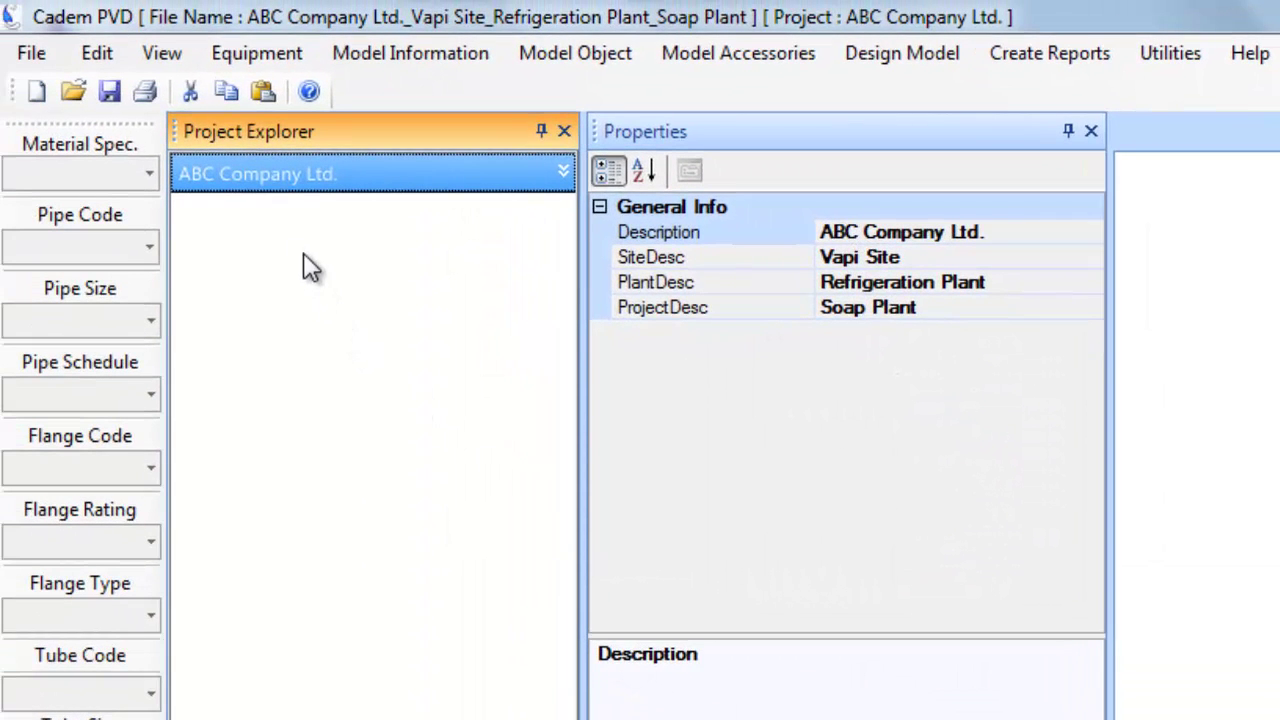
click(295, 176)
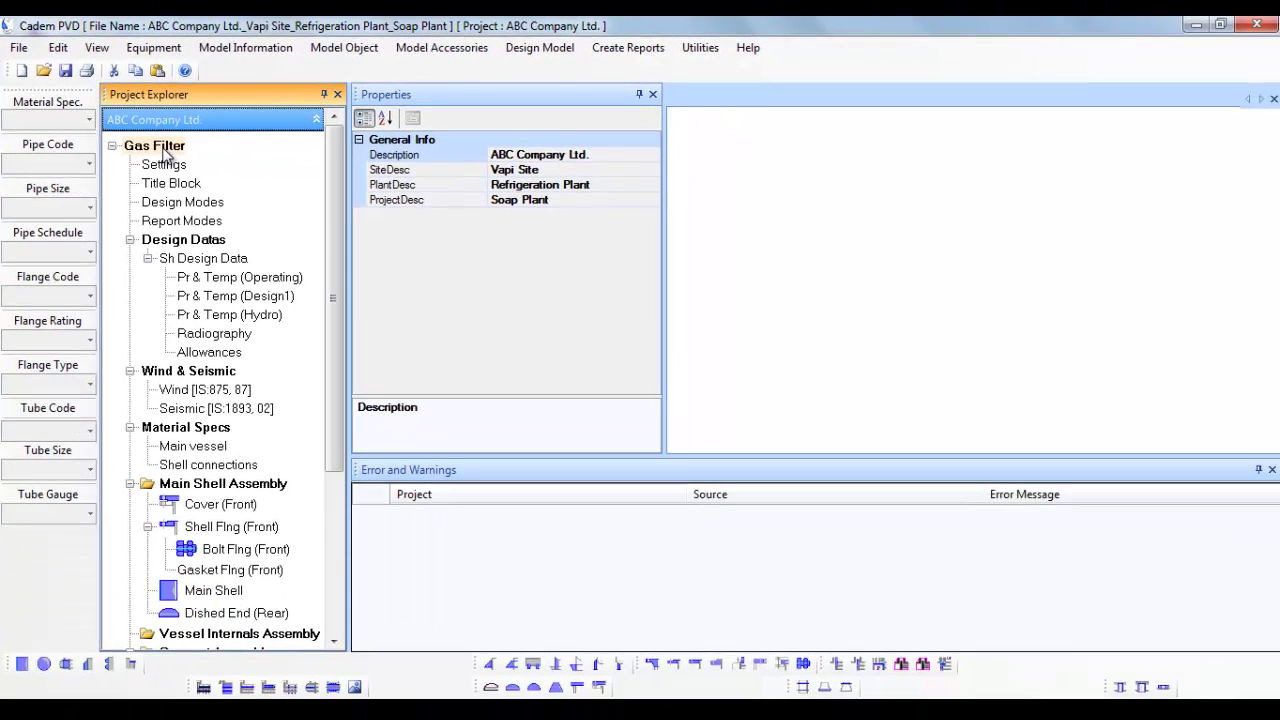
click(113, 147)
click(113, 147)
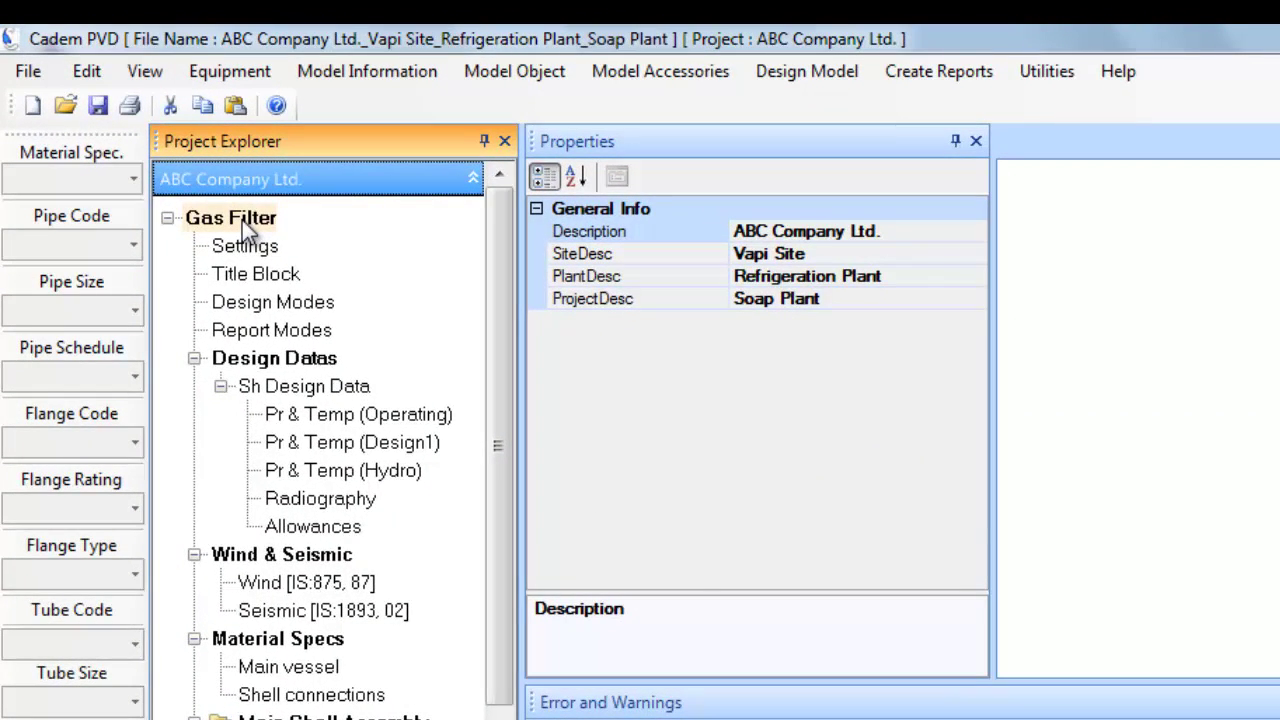
Enter ShID 1250 mm and ShLen 1650 mm in the Gas Filter properties.
click(242, 220)
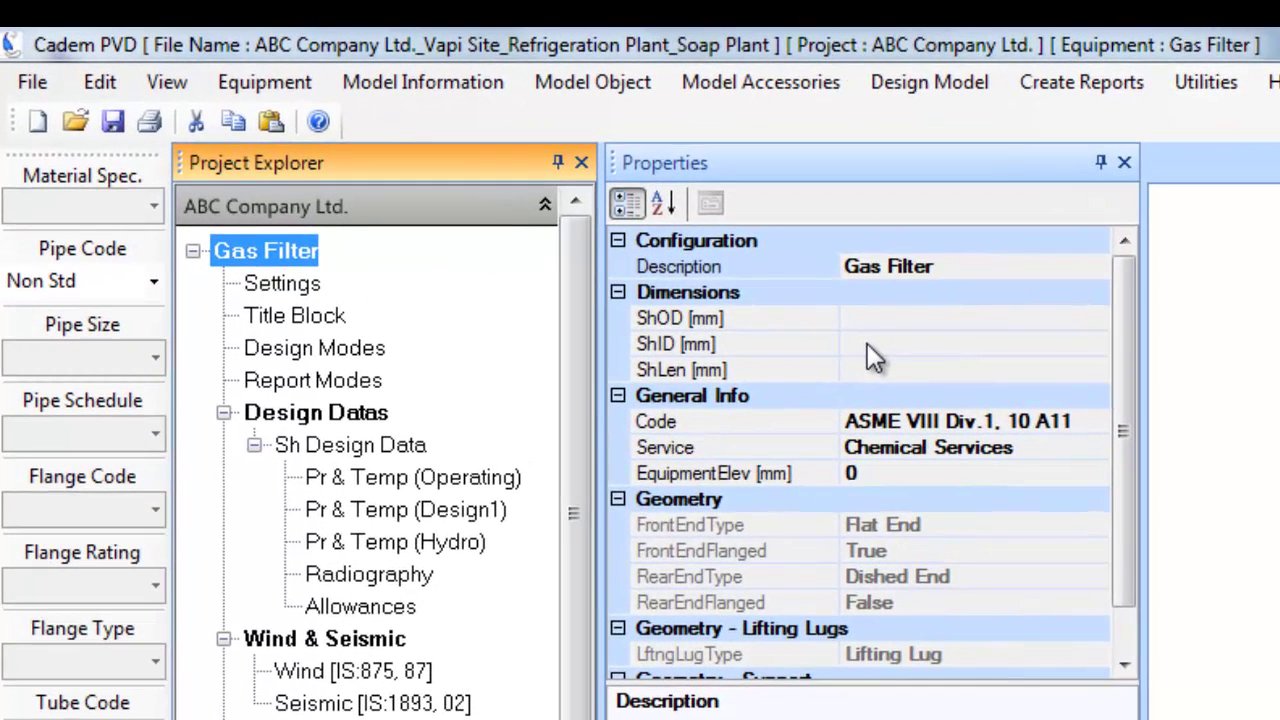
click(784, 310)
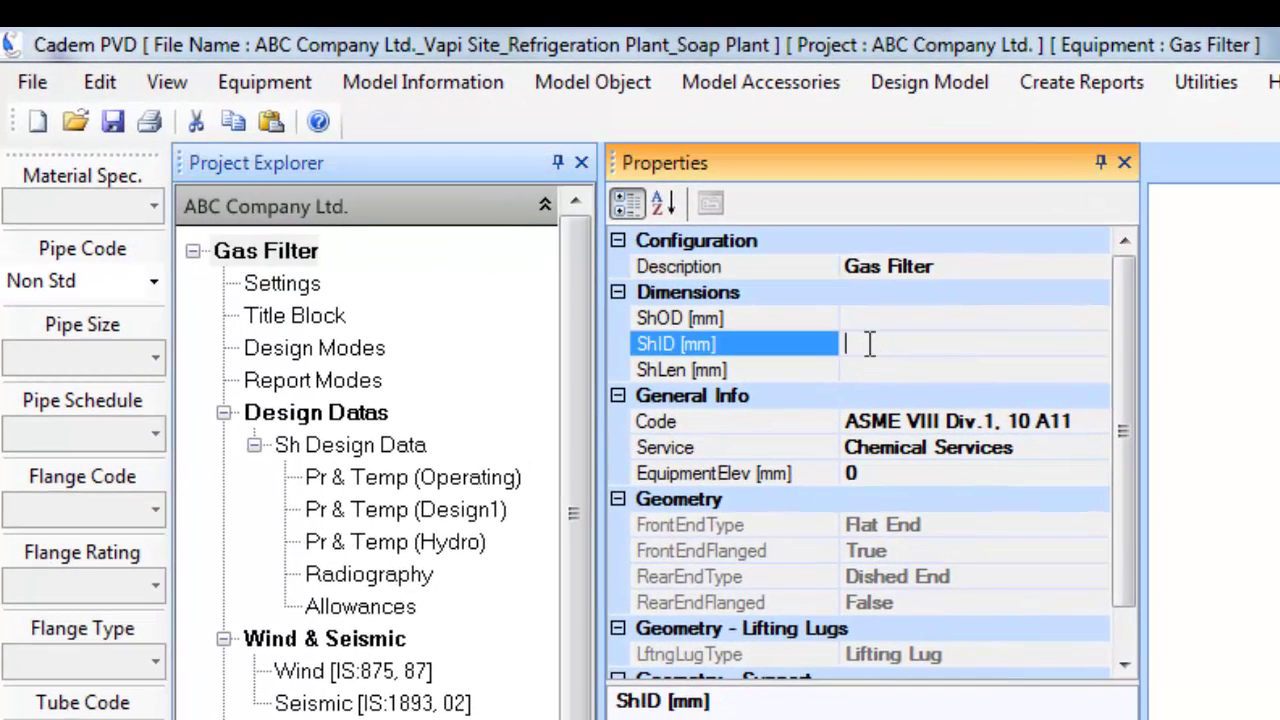
text(1250)
click(869, 368)
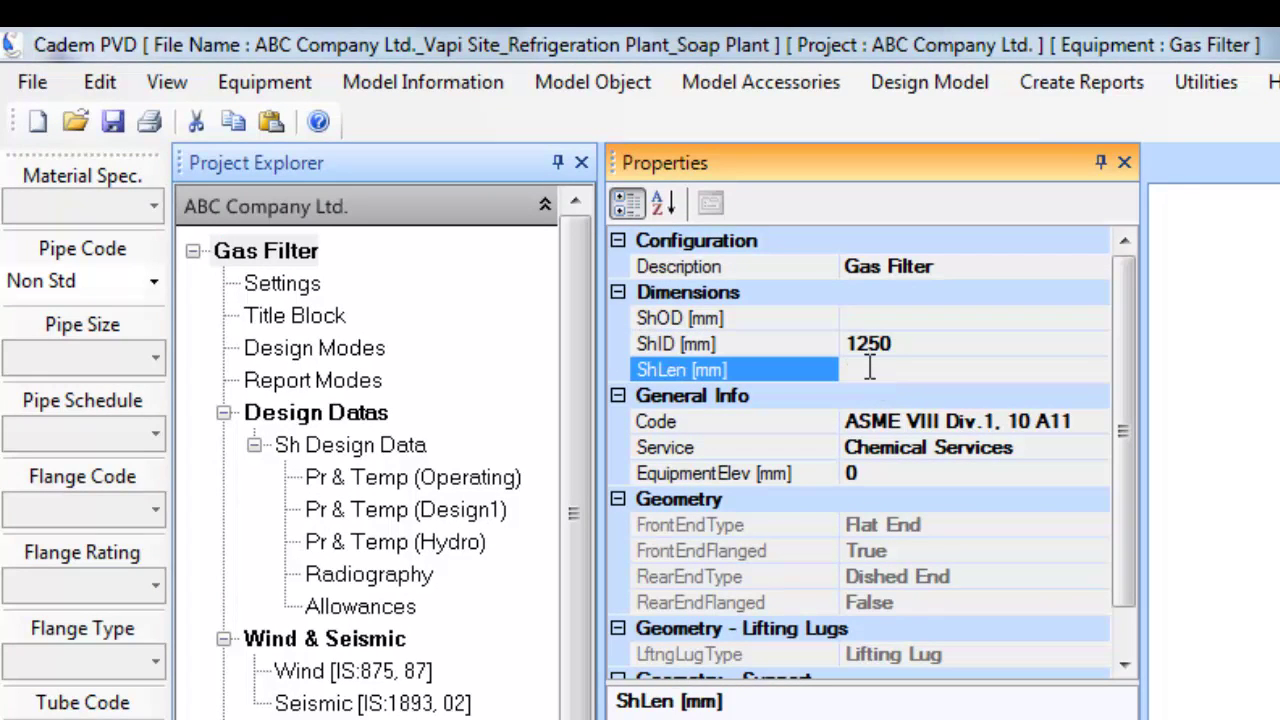
text(1650)
Open Sh Design Data and review the Operating, Design1 and Hydro pressure-temperature sets.
click(351, 414)
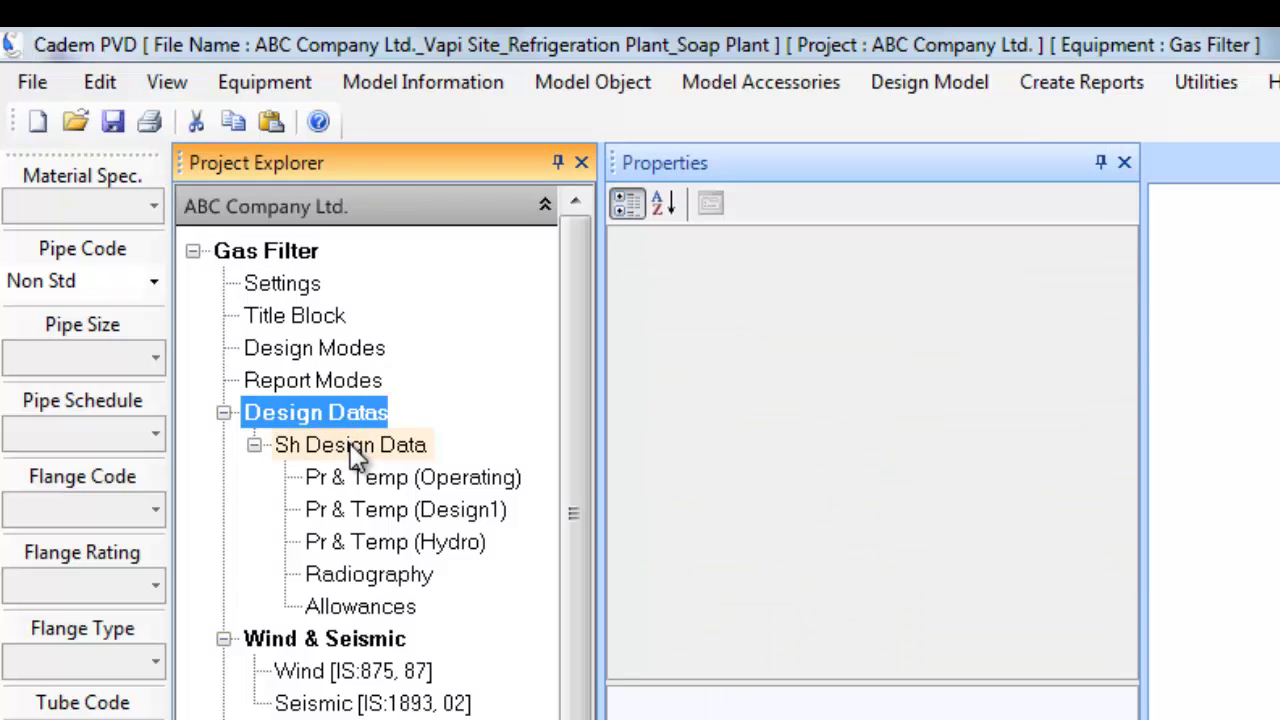
click(352, 445)
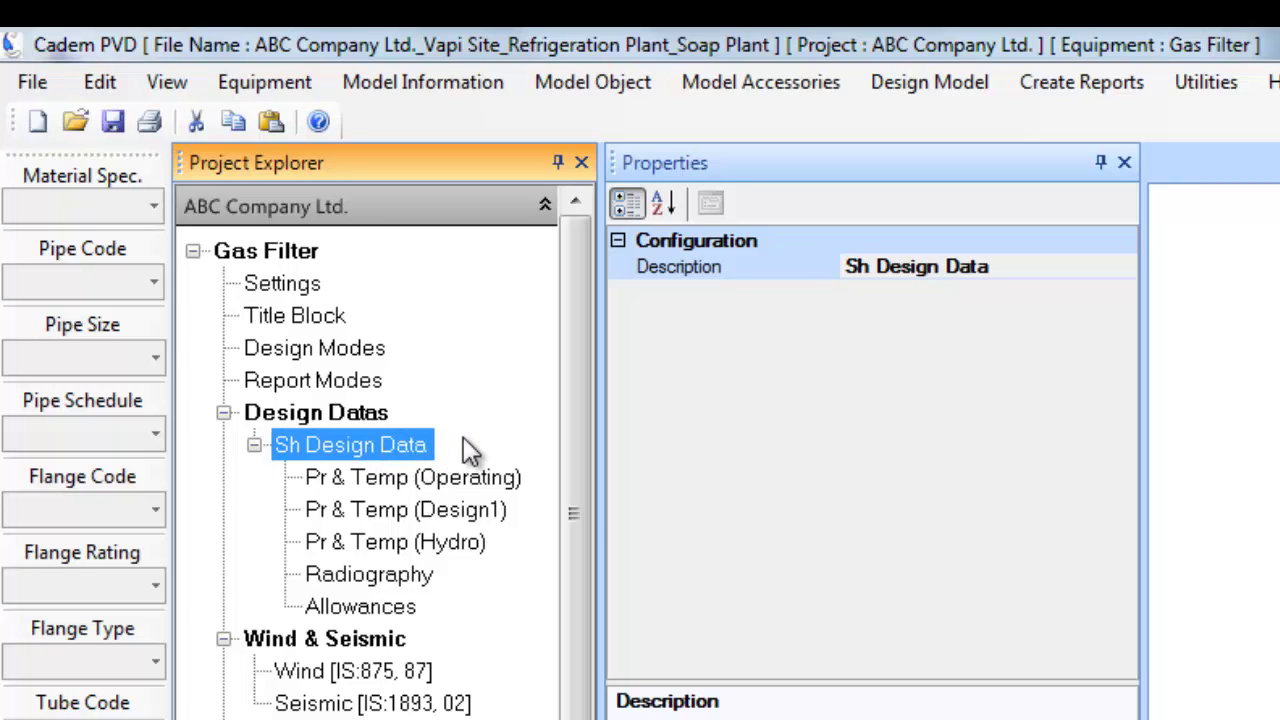
click(466, 476)
click(472, 515)
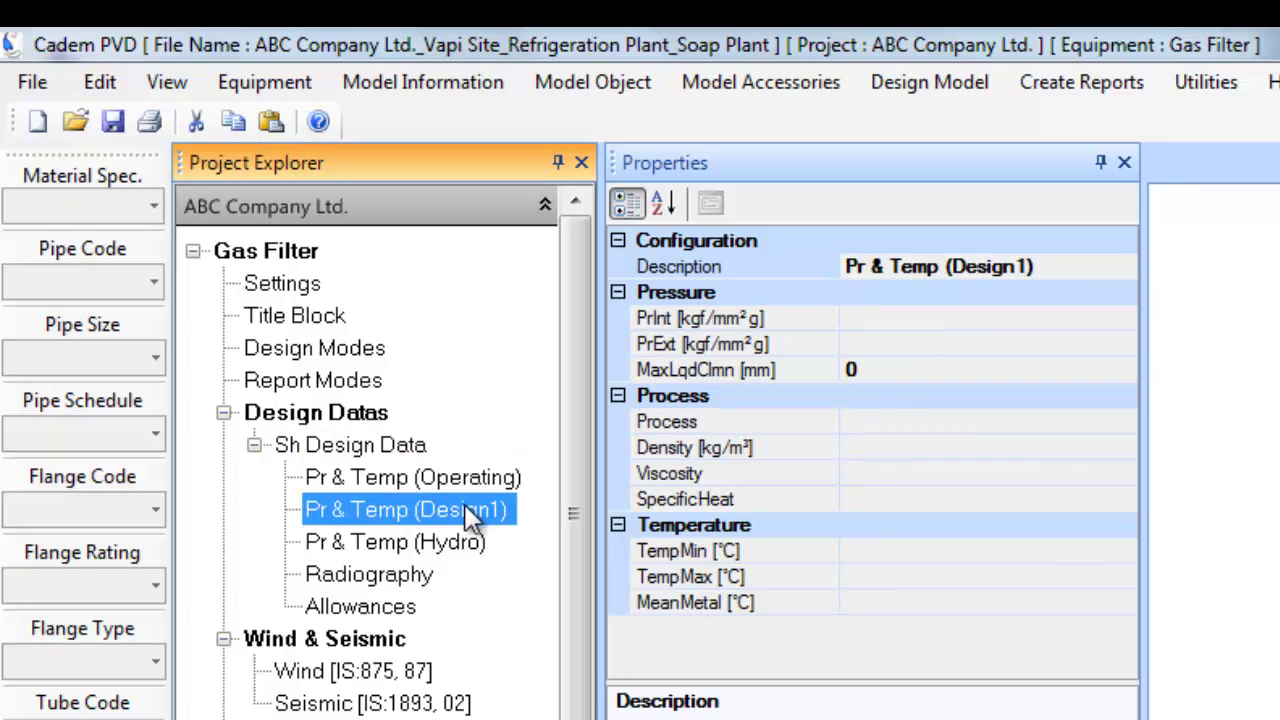
click(464, 546)
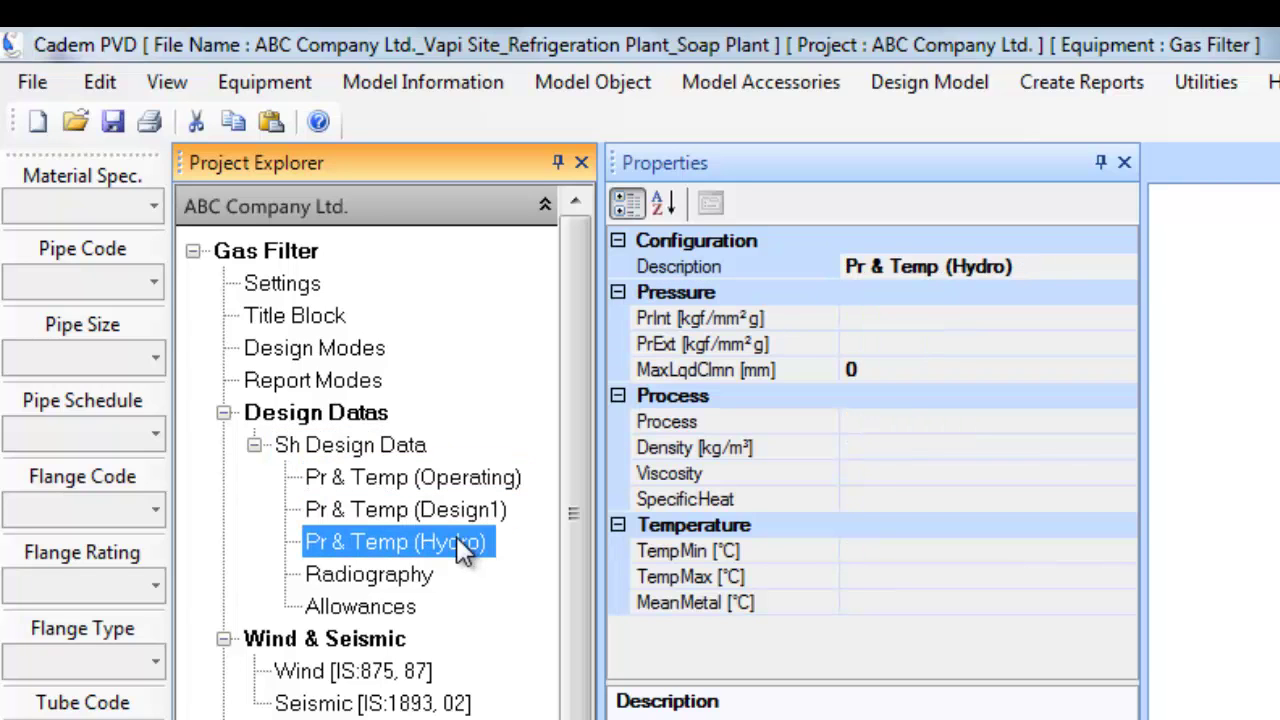
click(483, 487)
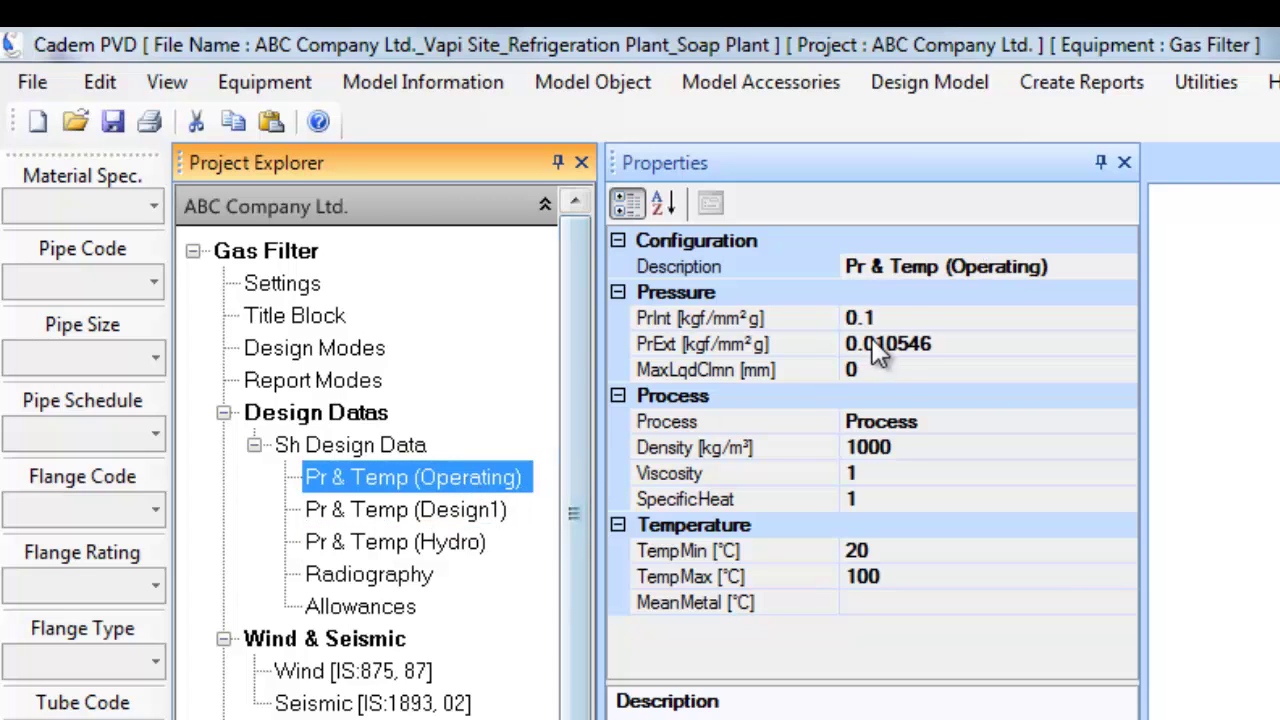
Set the operating internal pressure to 10/100 and the external pressure to FV.
click(906, 318)
double_click(908, 318)
text(10/100)
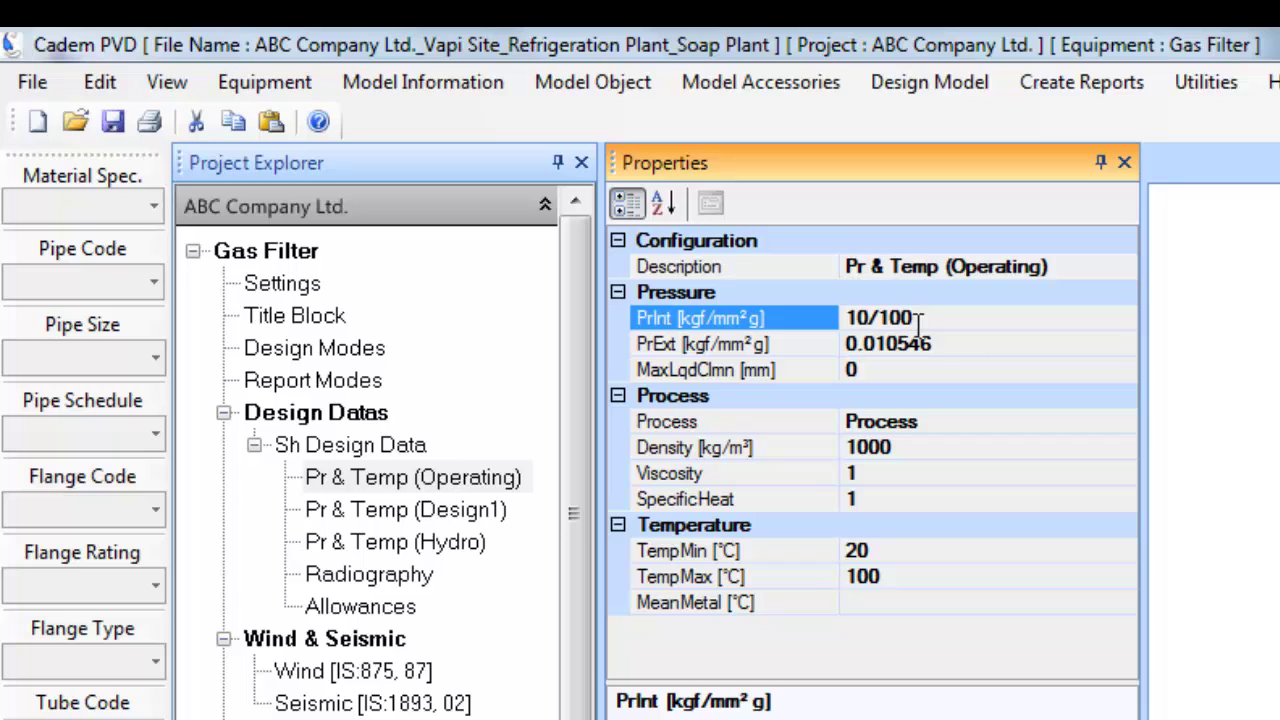
click(948, 344)
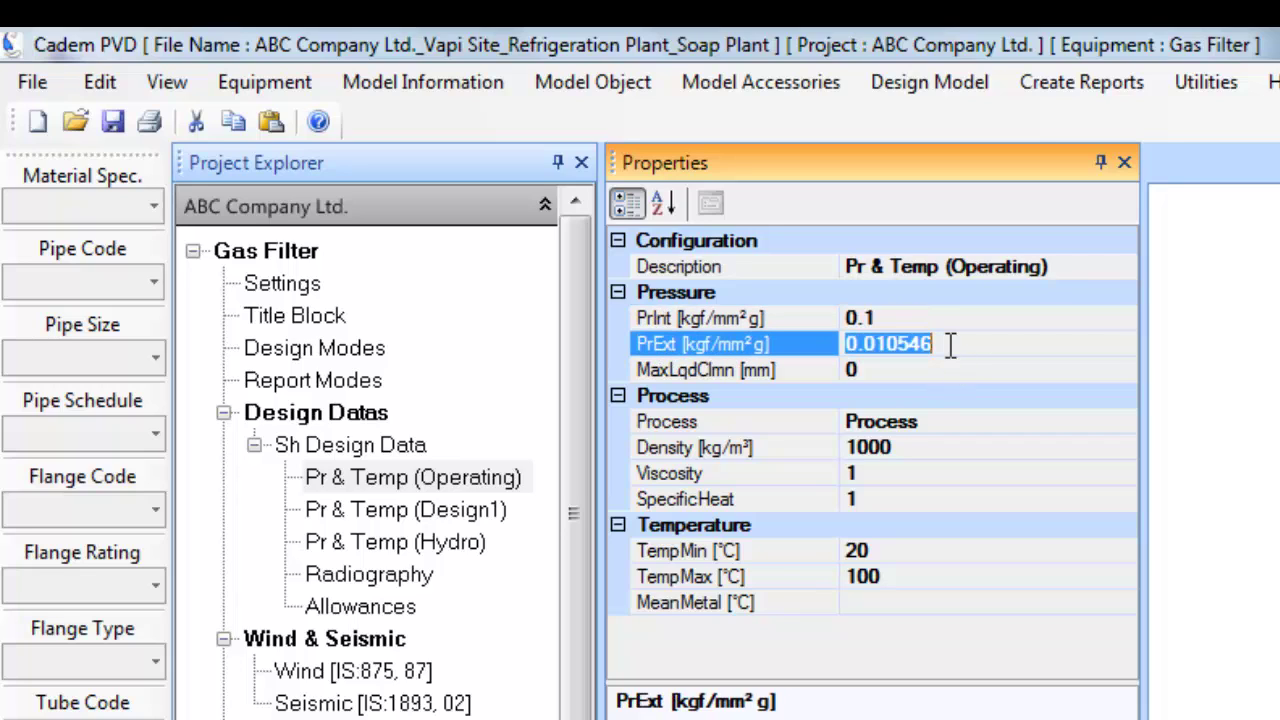
text(FV)
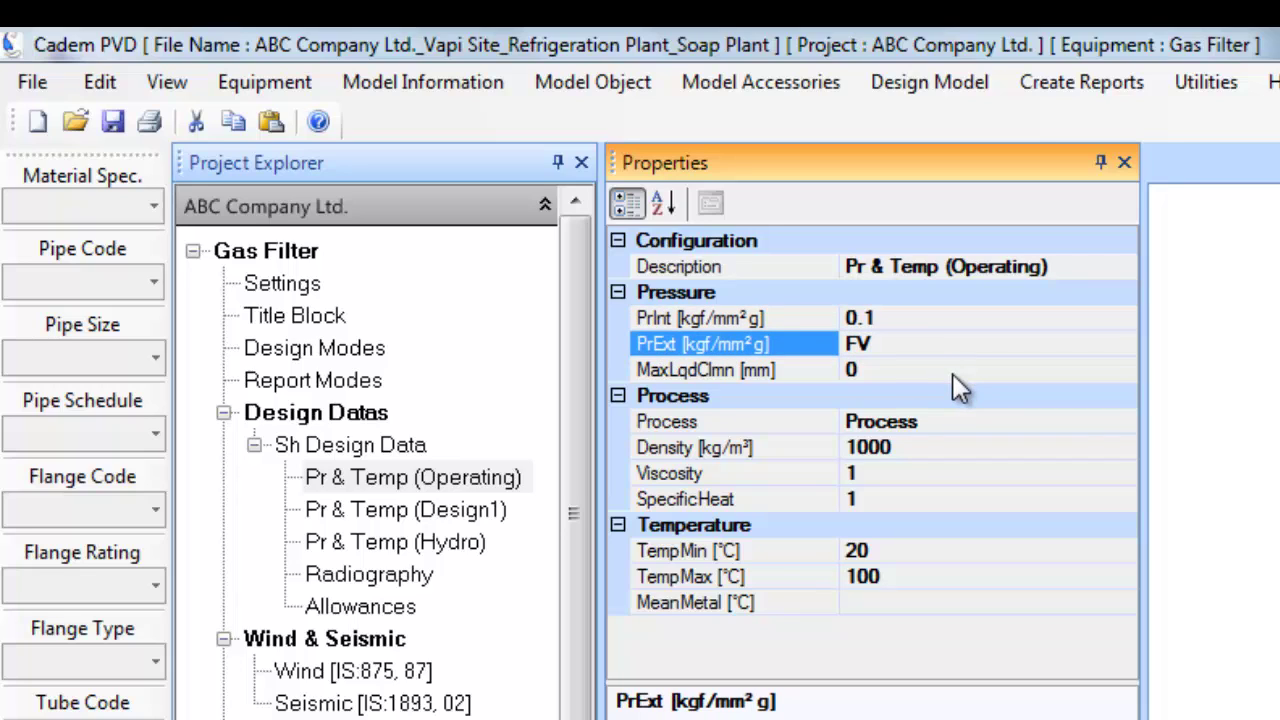
click(949, 373)
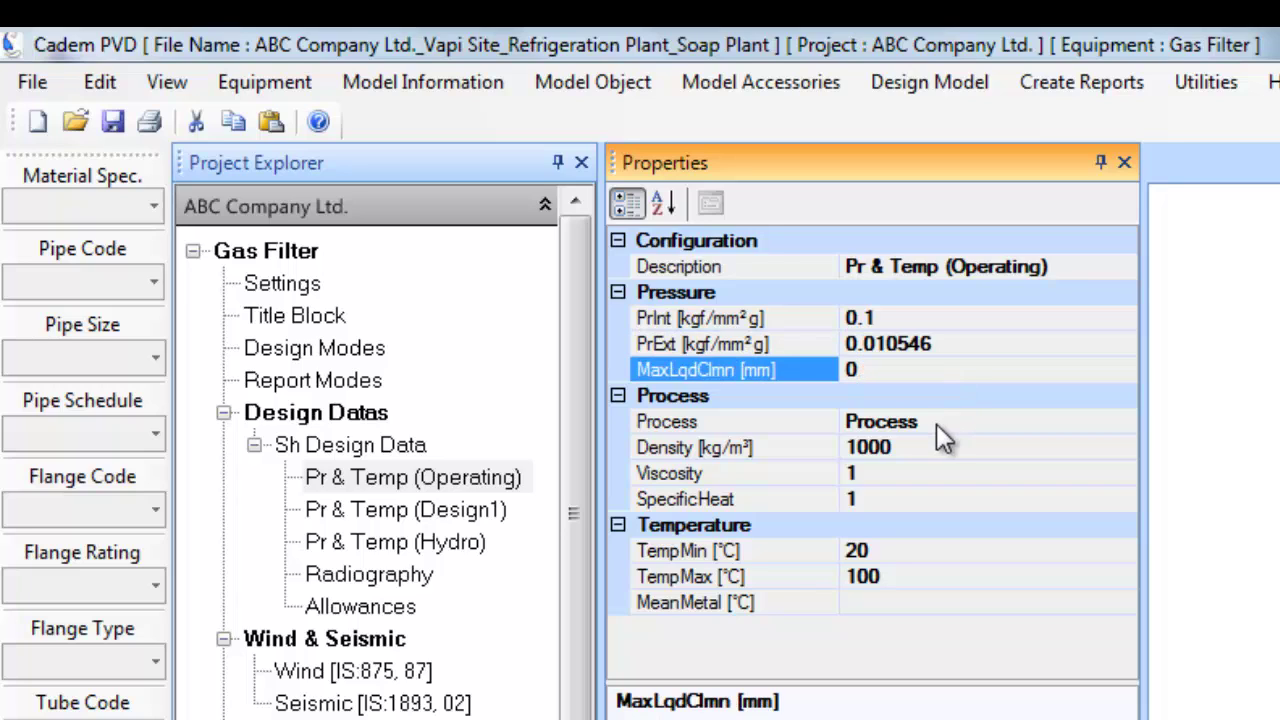
Set the operating density to 10 and the process to Gas.
click(929, 449)
double_click(929, 449)
text(10)
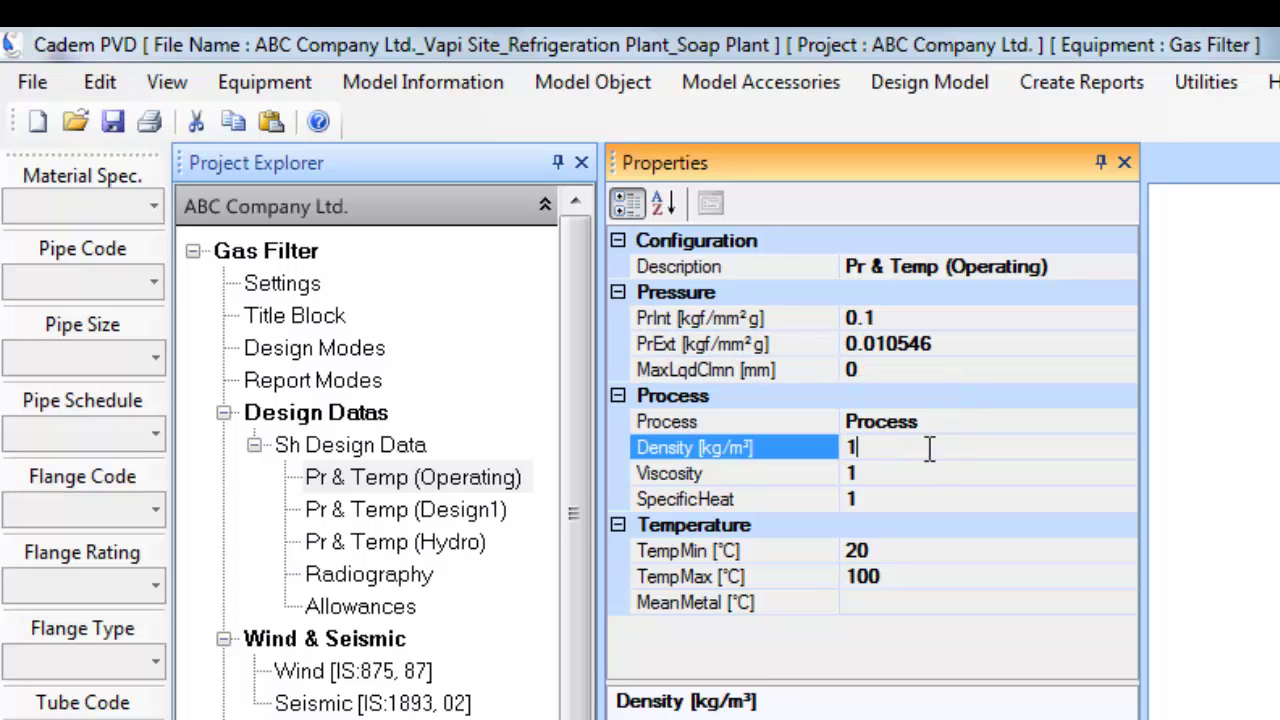
click(953, 421)
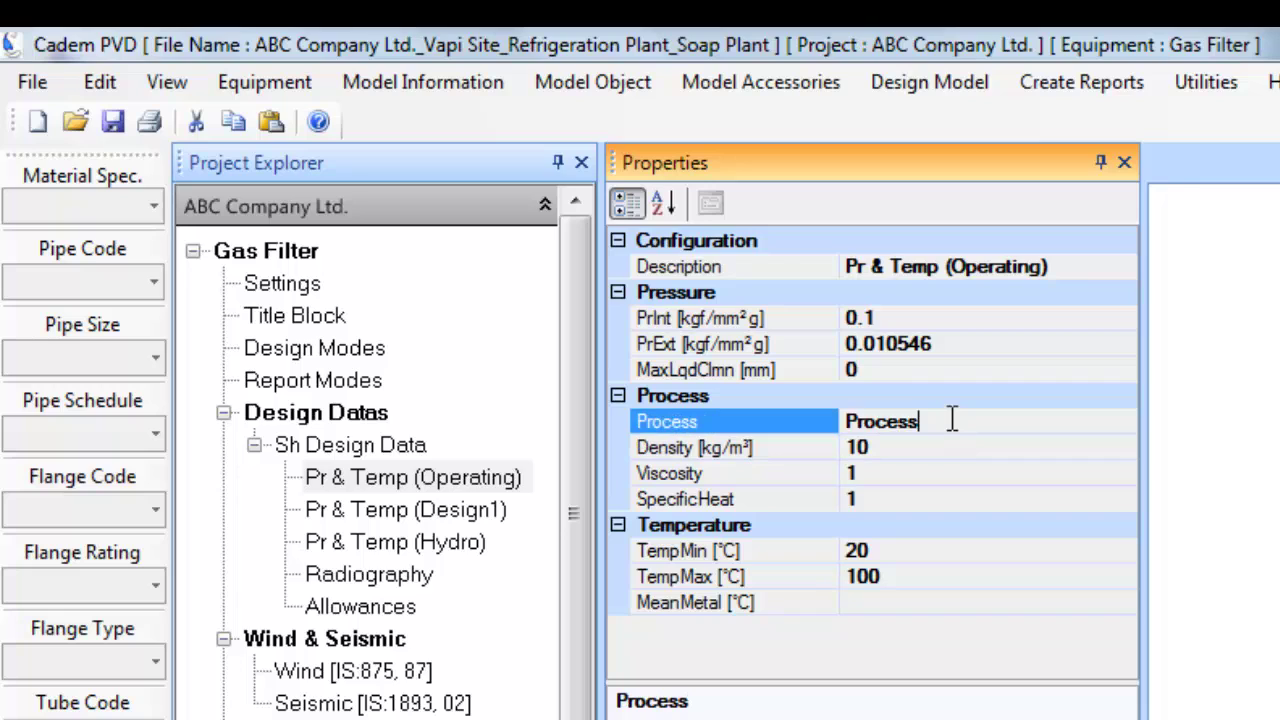
double_click(878, 420)
text(g)
key(BackSpace)
text(G)
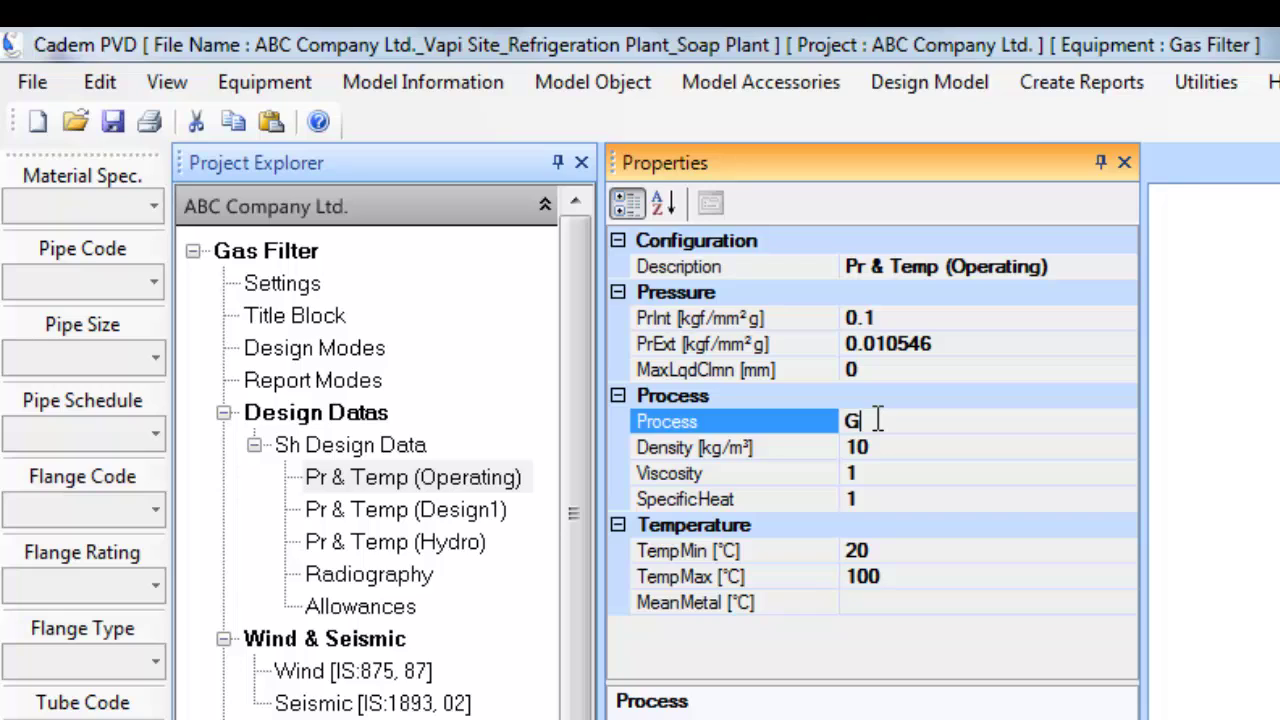
text(as)
click(907, 454)
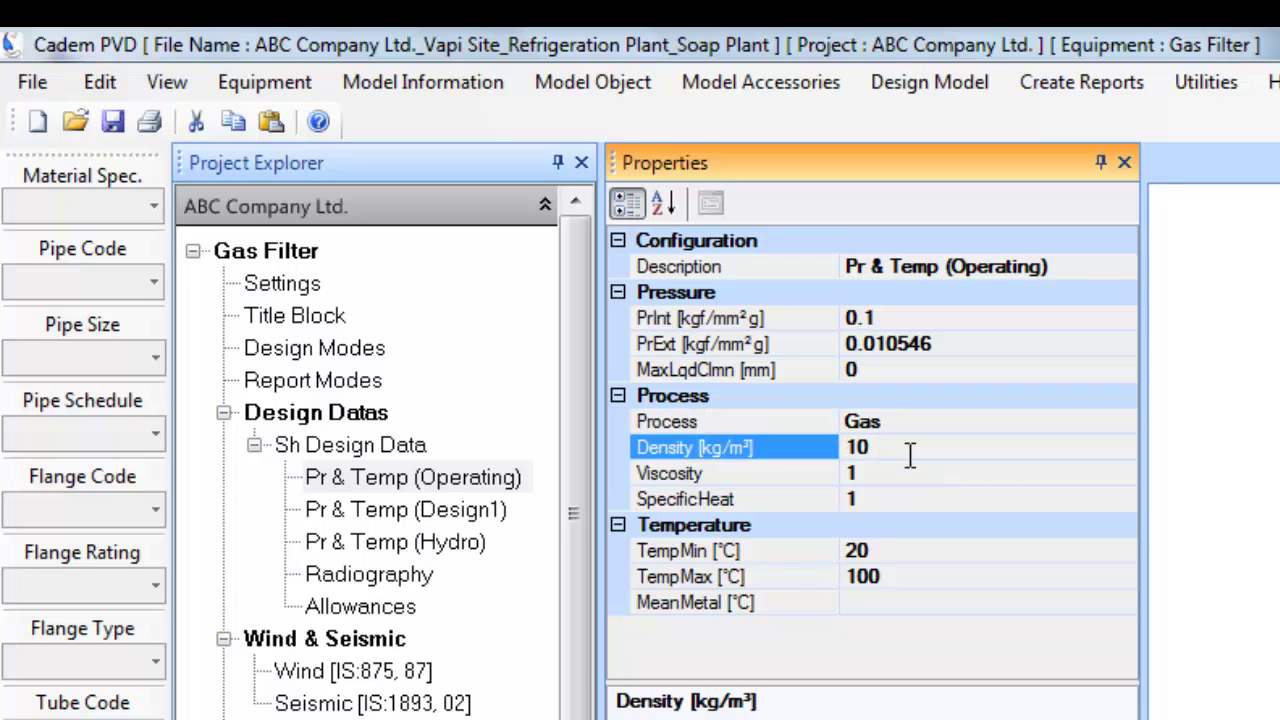
Turn on head radiography in the radiography settings.
click(498, 511)
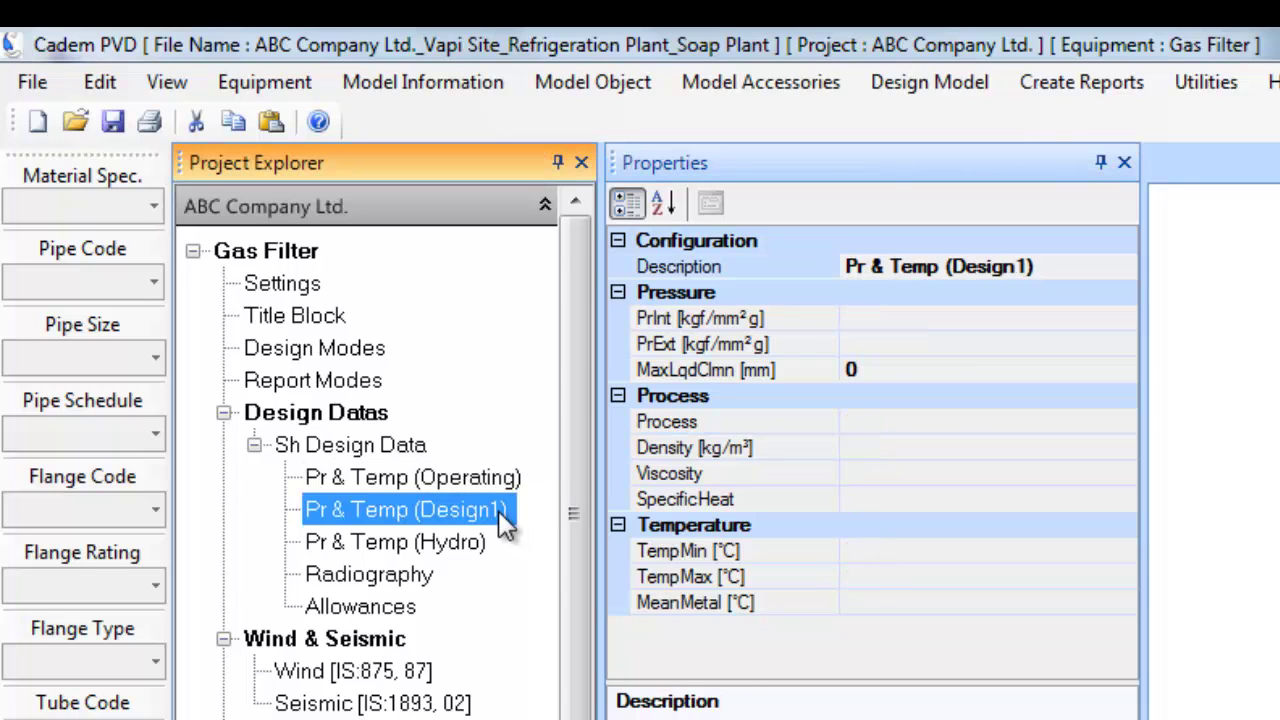
click(410, 578)
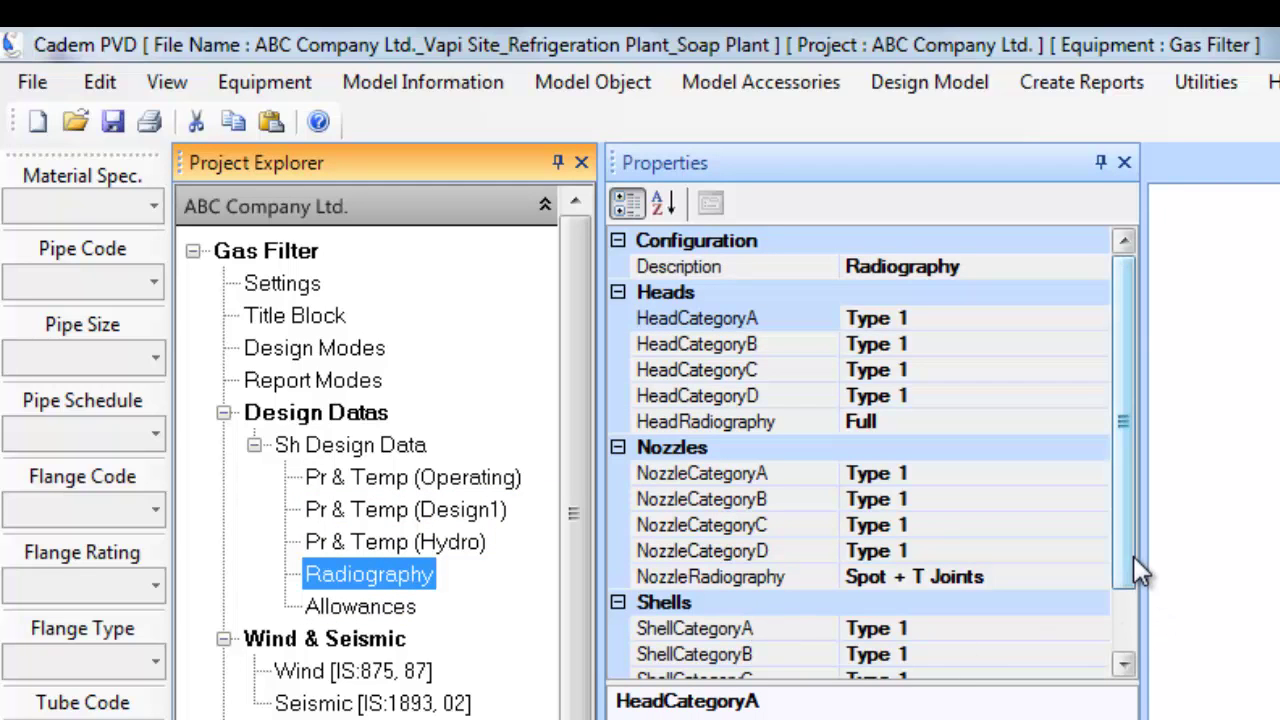
drag(1133, 556, 1132, 648)
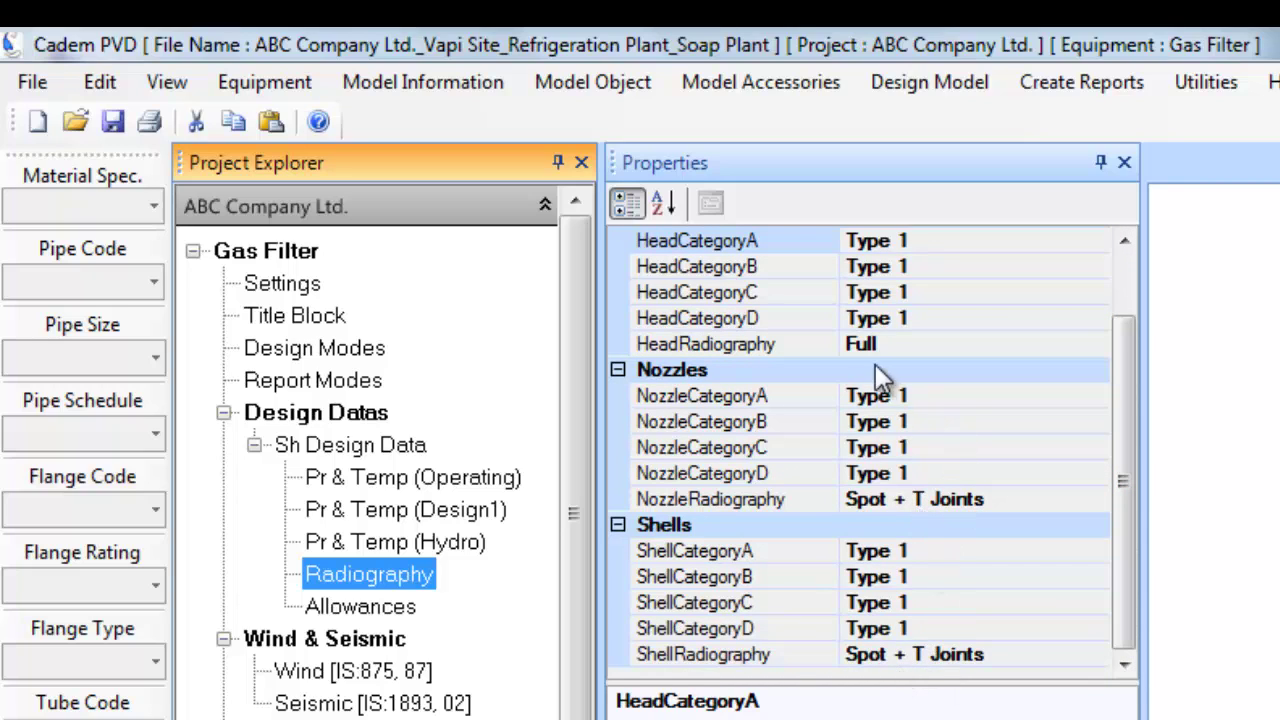
click(833, 343)
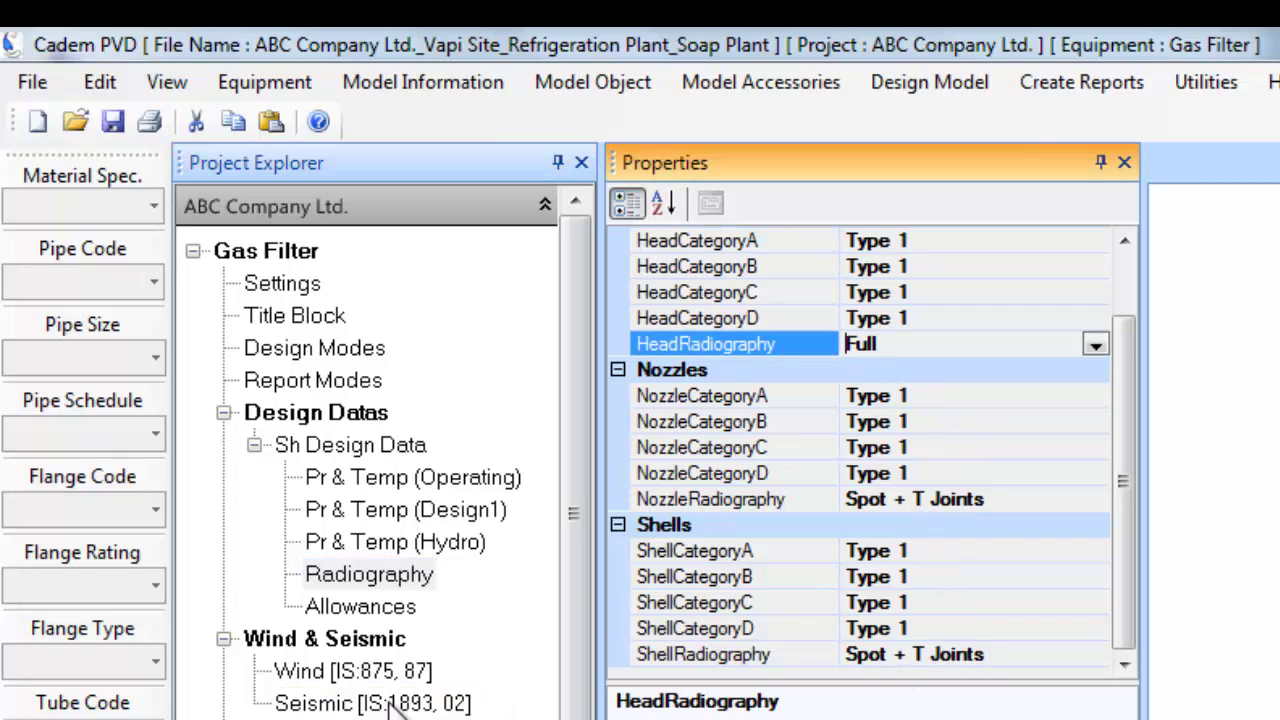
Enter an internal corrosion allowance of 3 mm under Allowances.
click(378, 610)
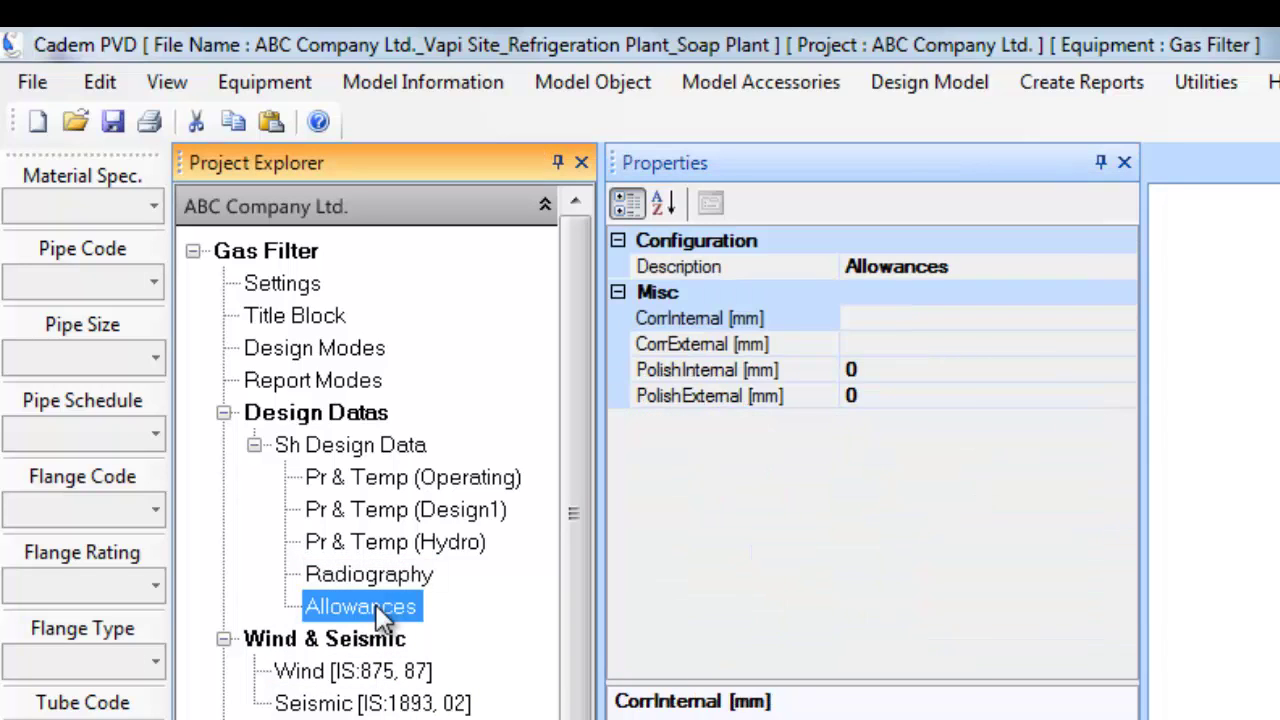
click(911, 316)
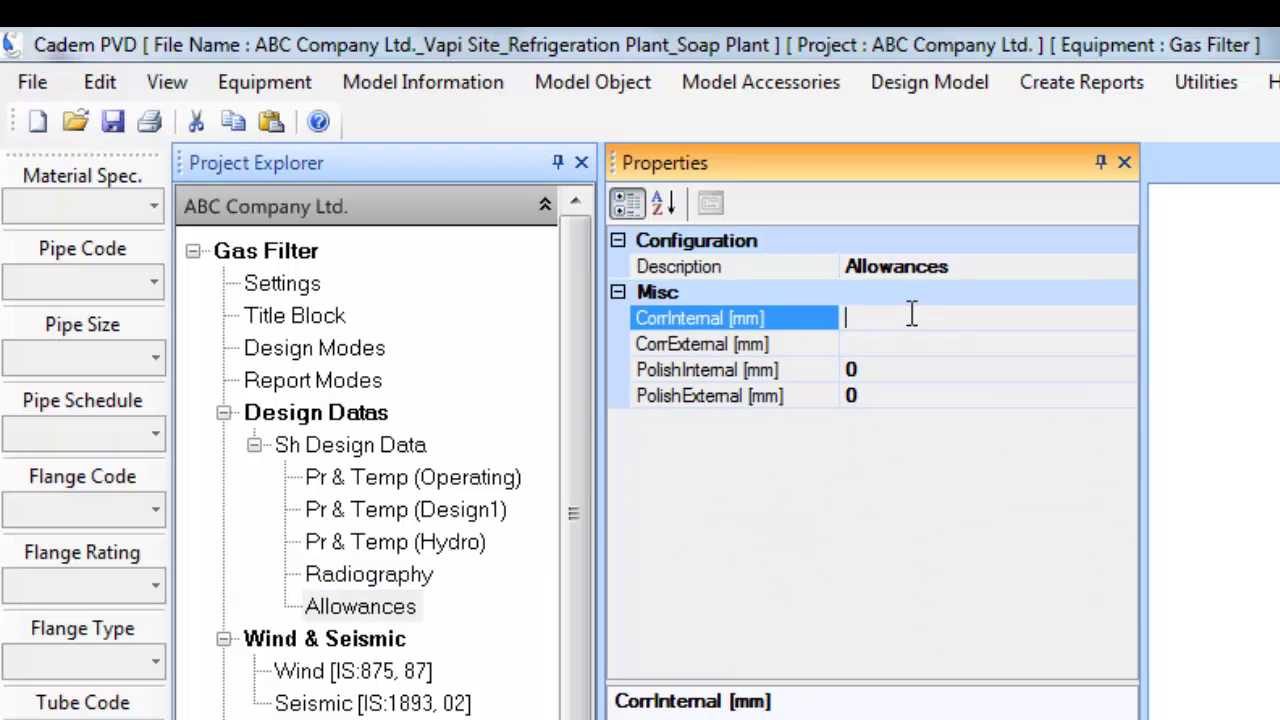
text(3)
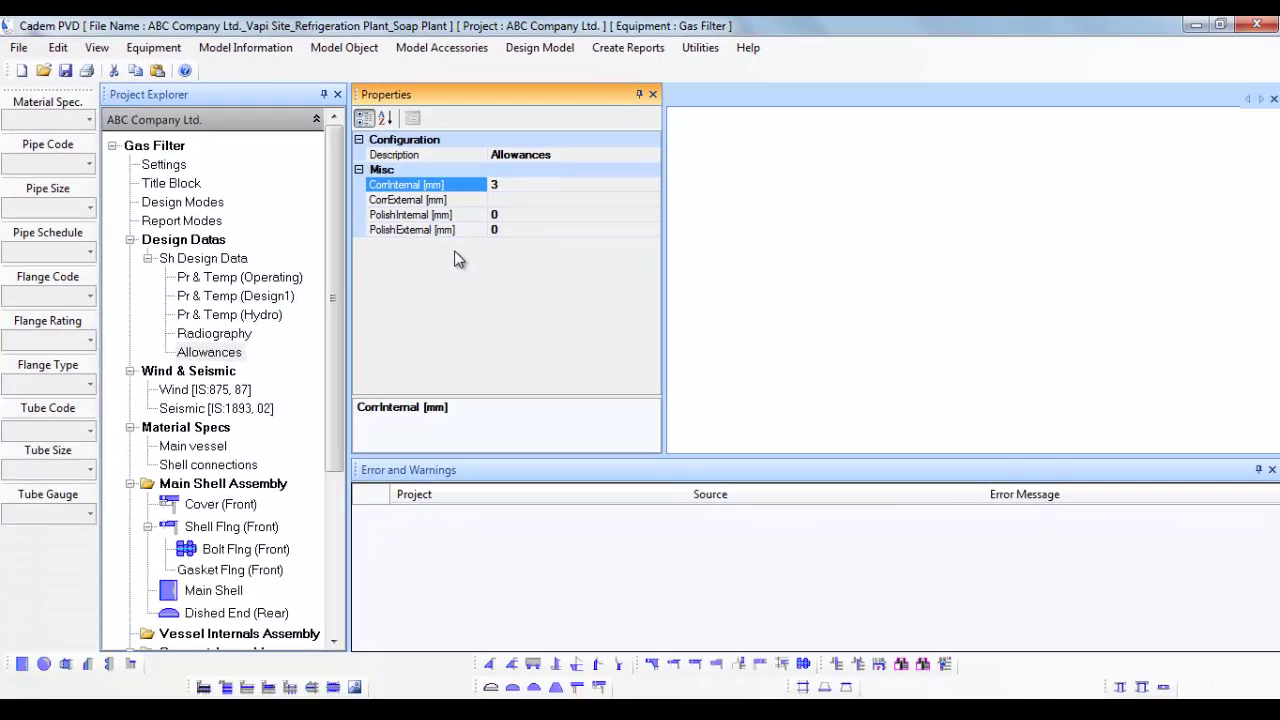
Apply the 516GR70 material spec to the main vessel.
click(224, 454)
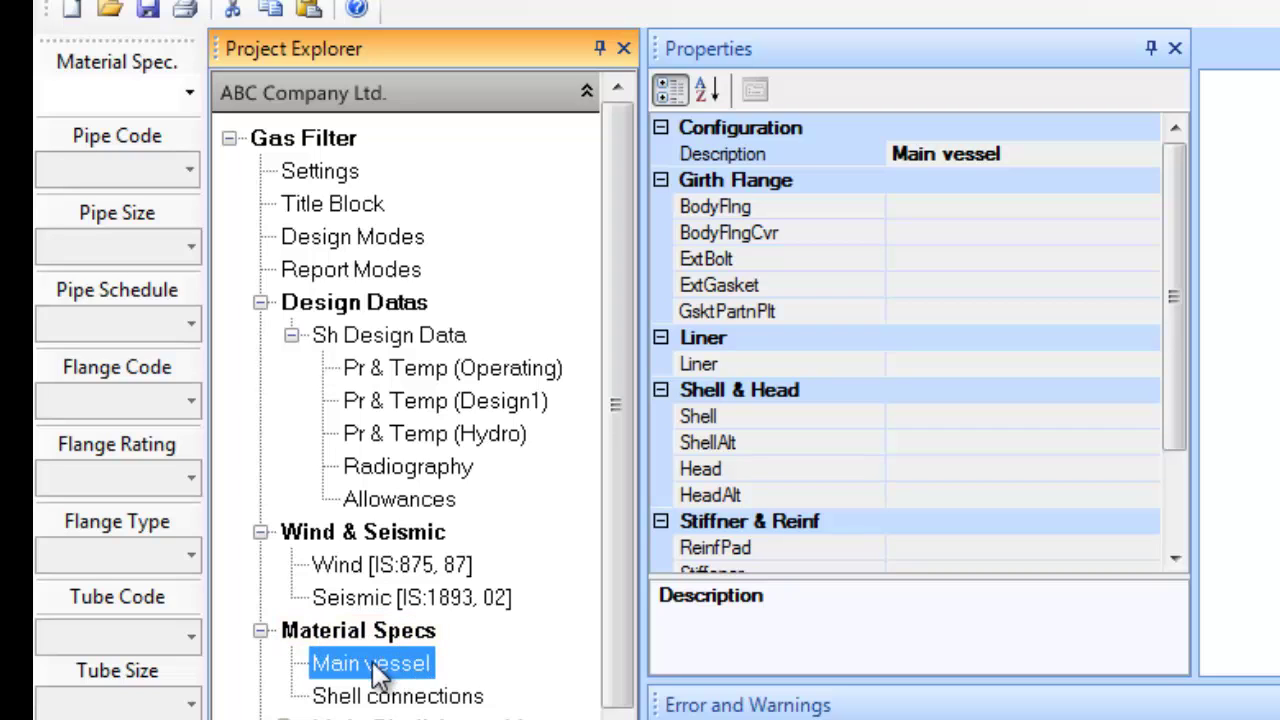
click(180, 88)
click(189, 93)
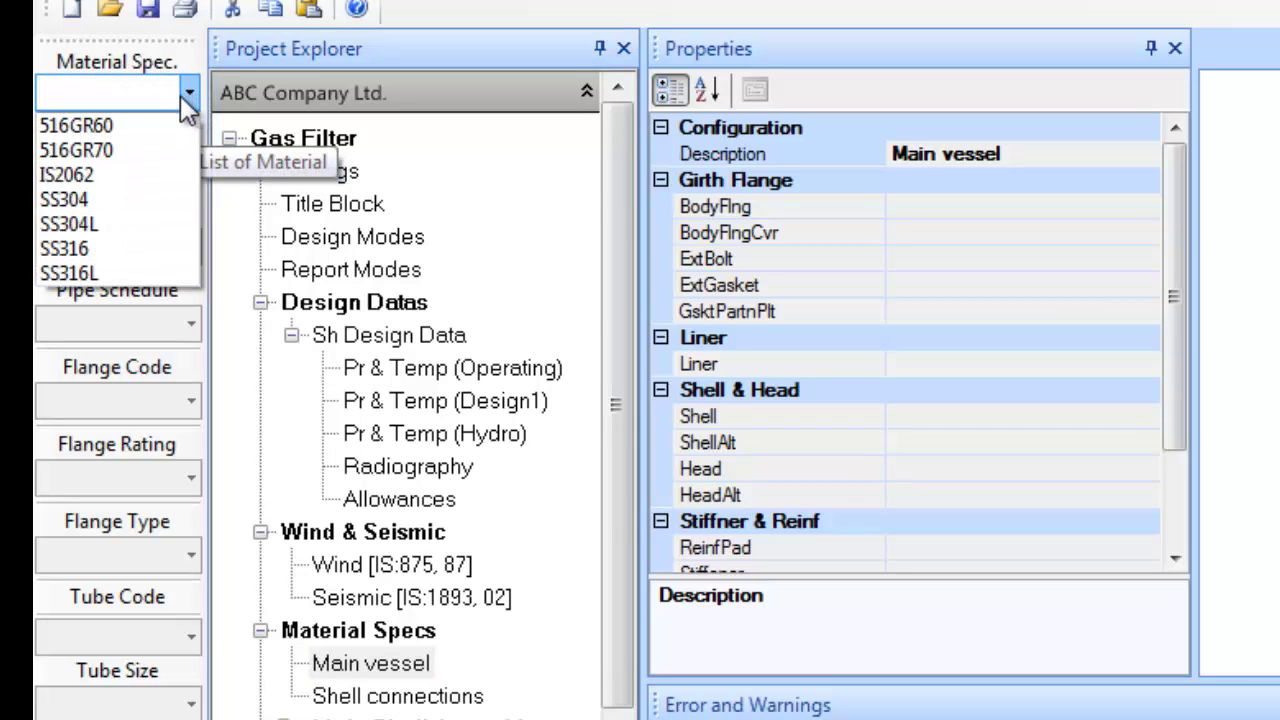
click(142, 156)
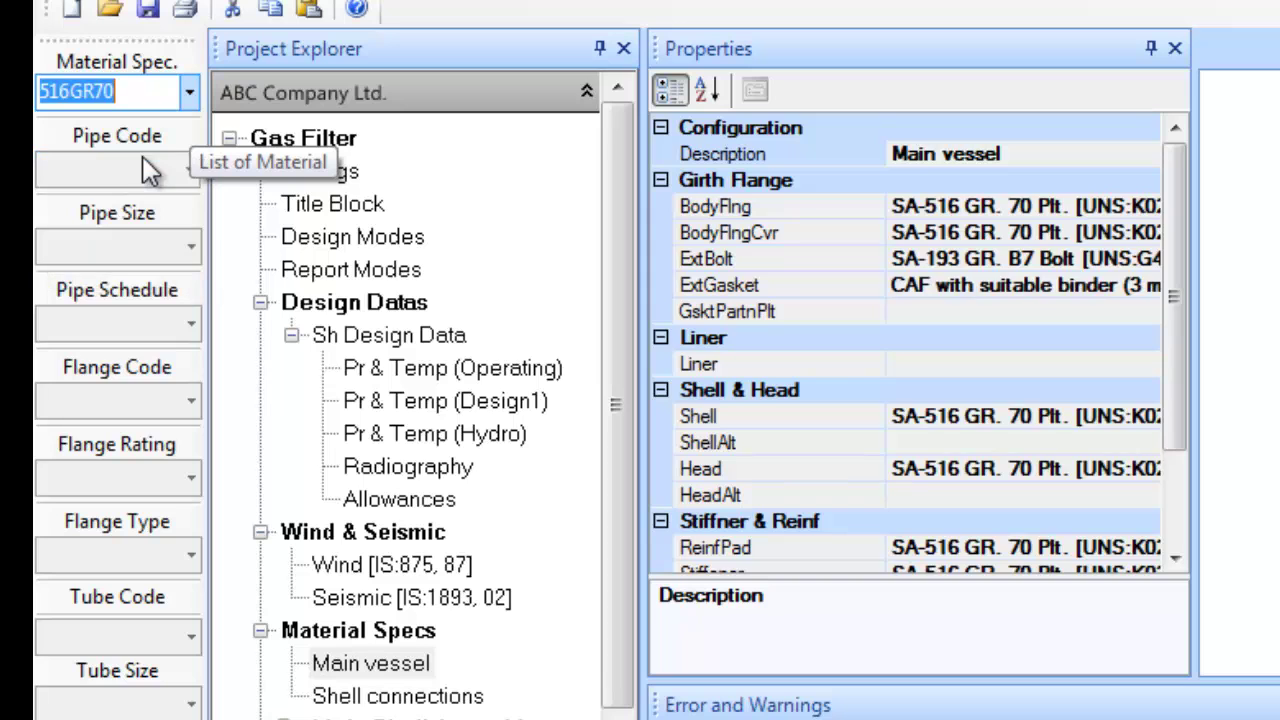
Set the external gasket material to Asbestos Free (AF 120).
click(1148, 284)
click(1147, 286)
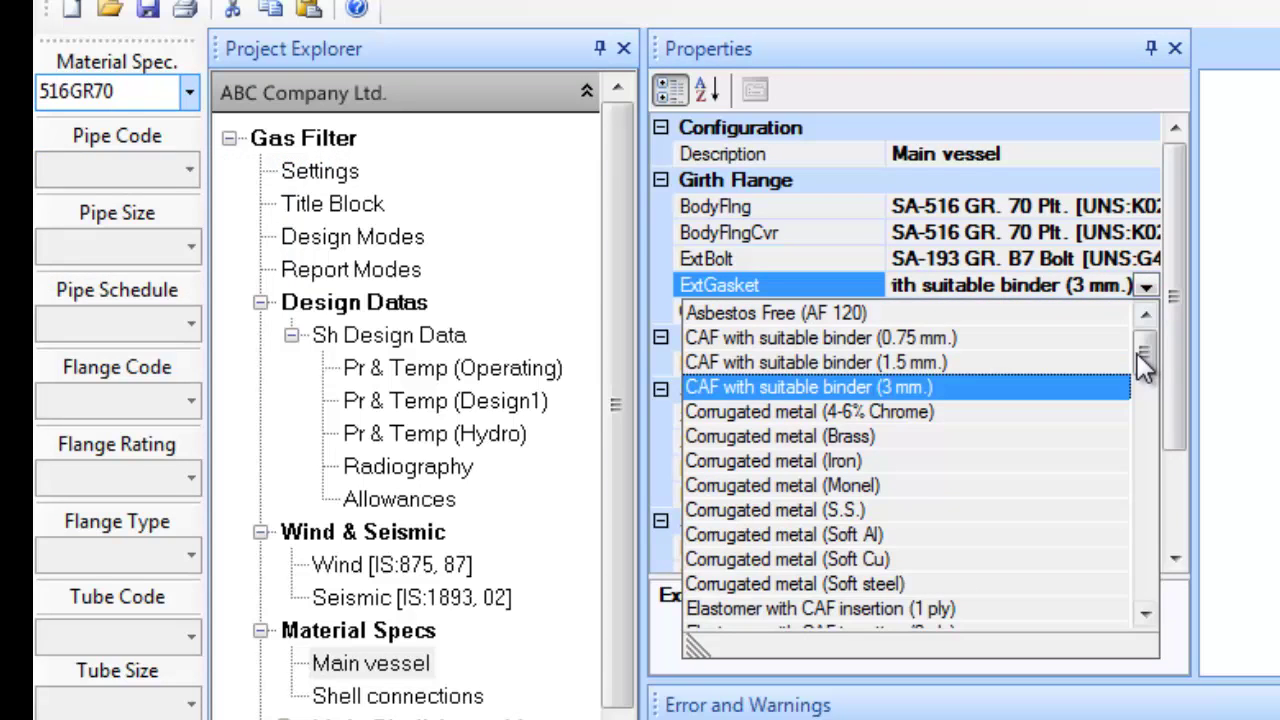
click(940, 315)
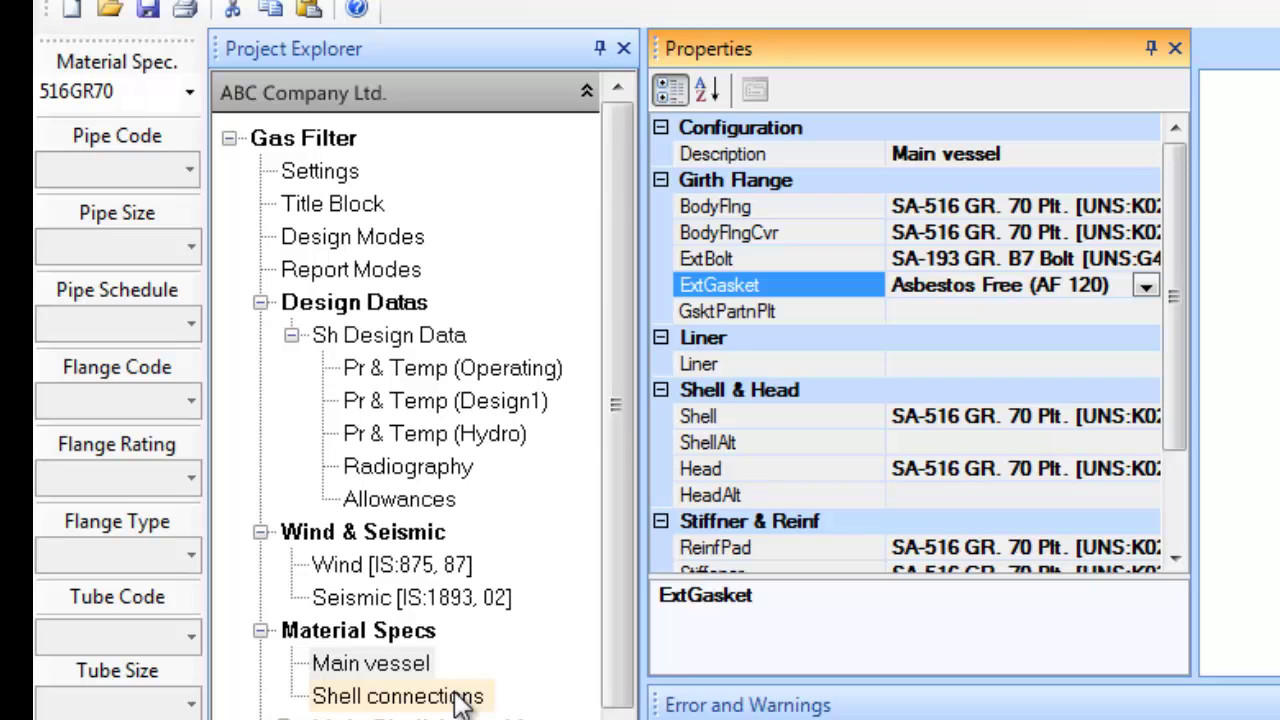
Choose the 516GR70 material spec for Shell connections, then reselect the Gas Filter node.
click(457, 698)
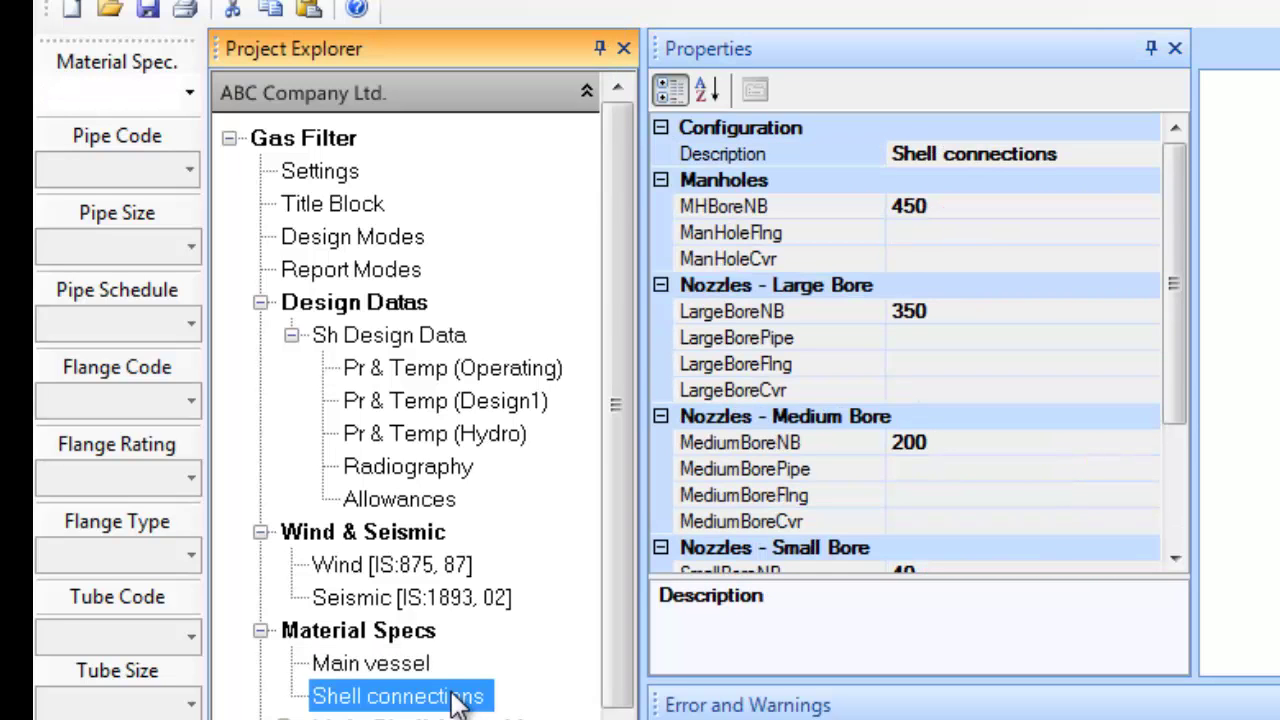
click(190, 96)
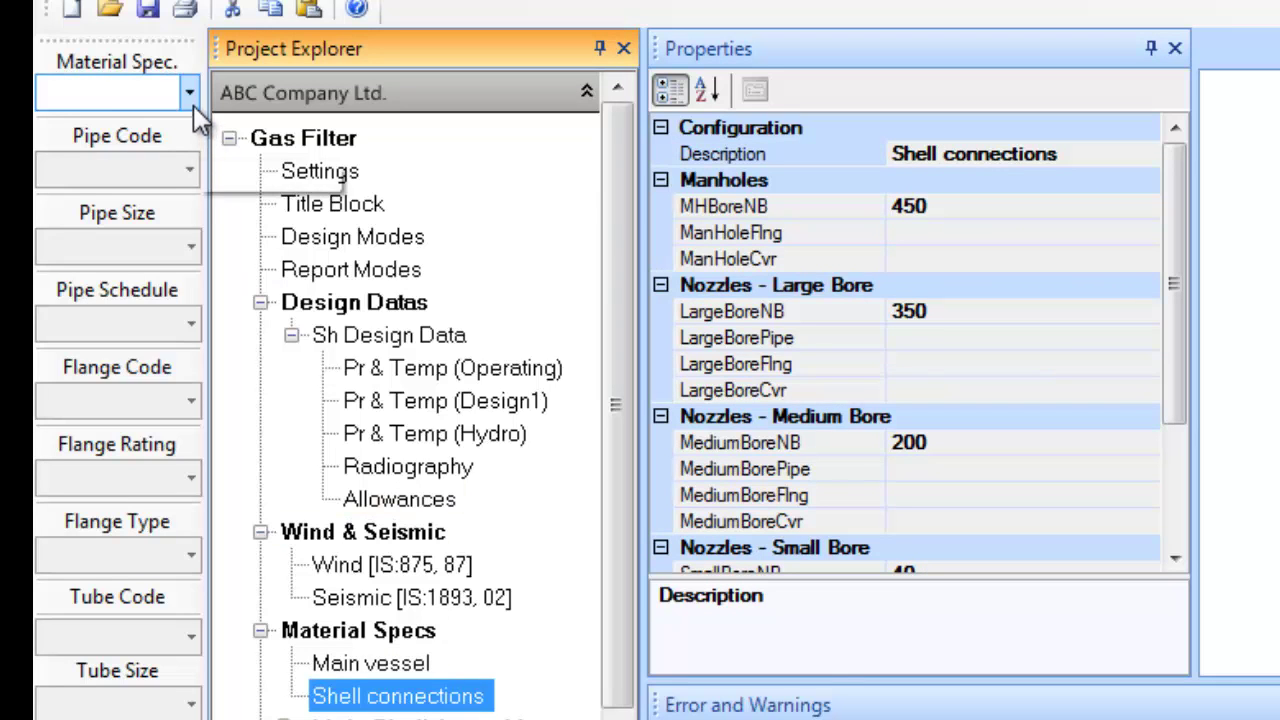
click(144, 148)
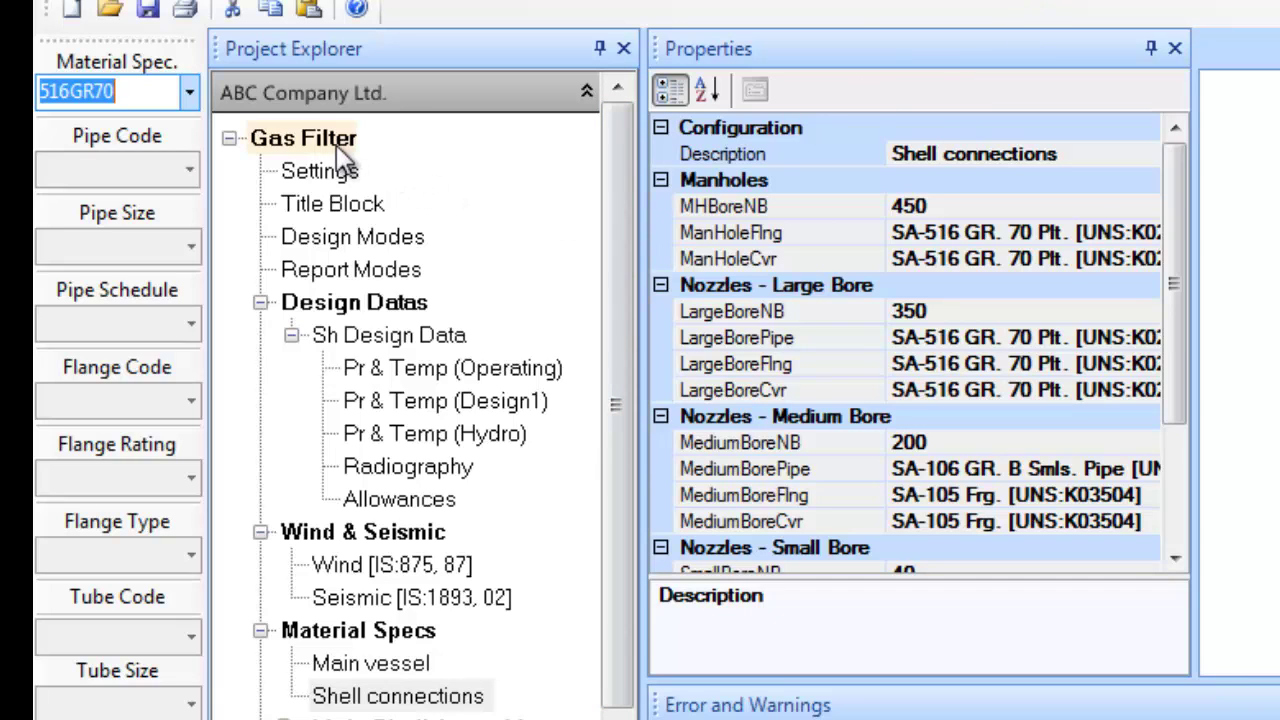
click(303, 138)
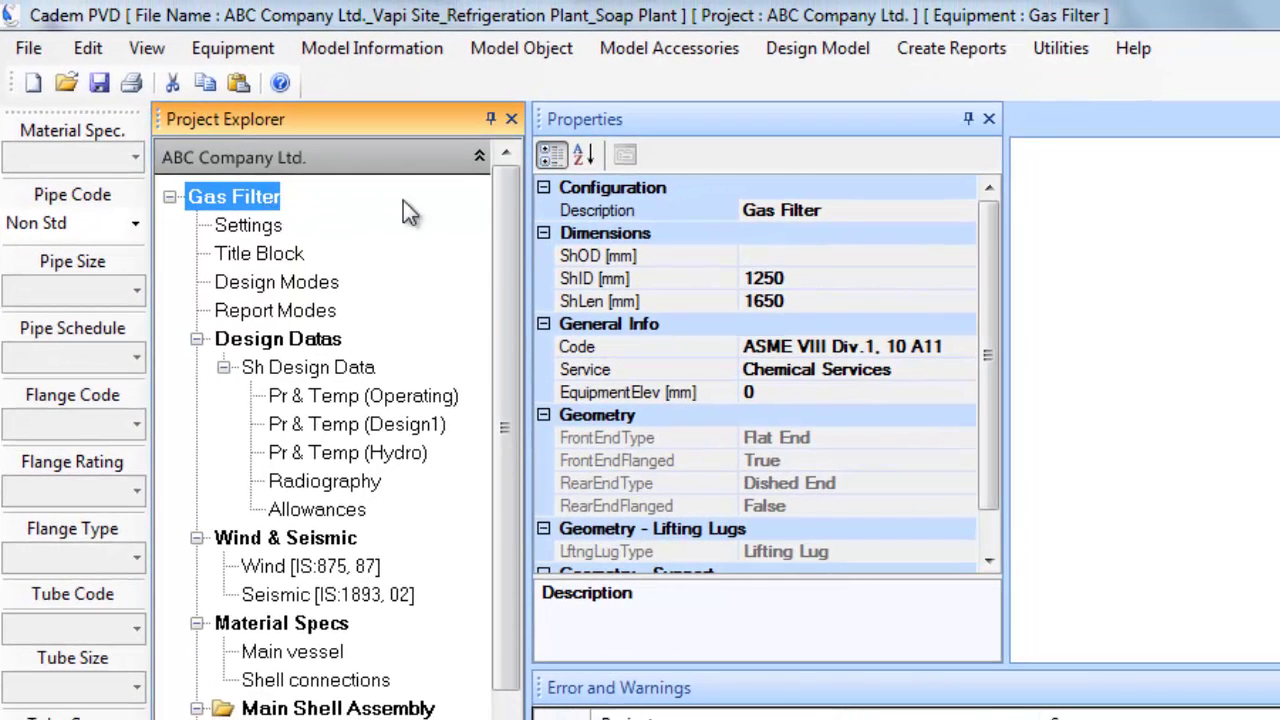
Run Design Equipment (F5) from the Design Model menu on the Gas Filter.
click(804, 47)
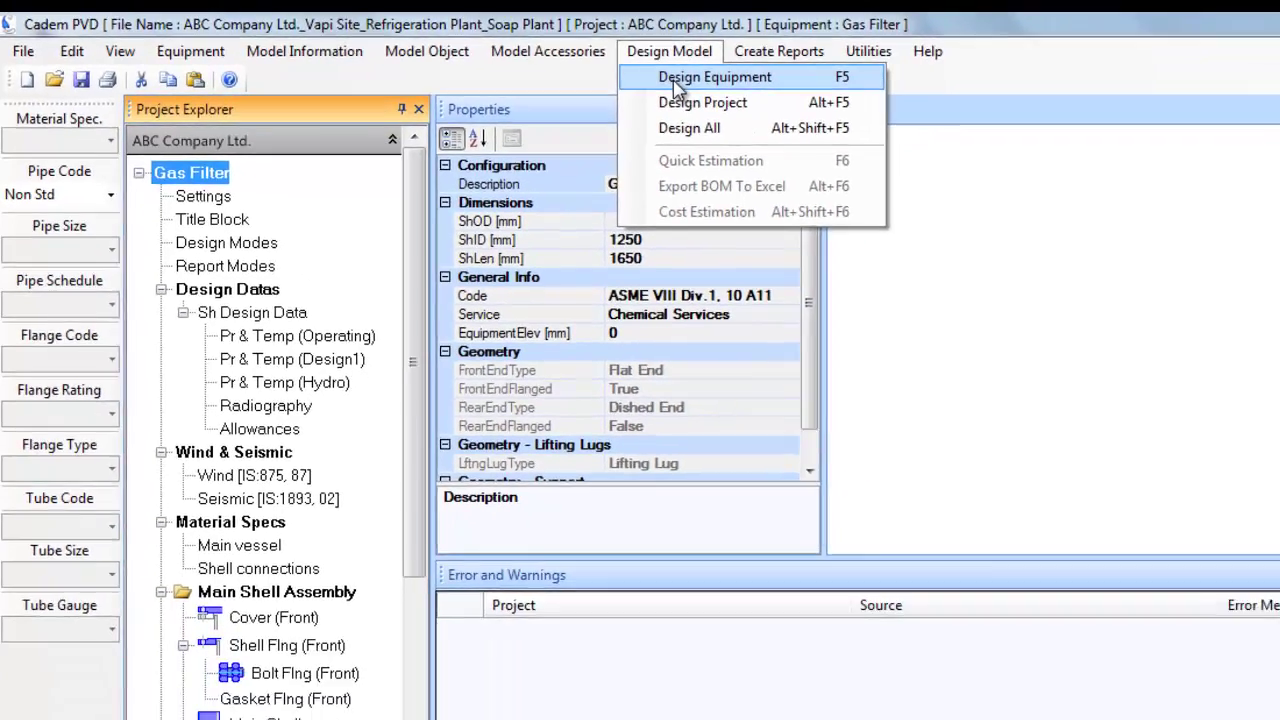
click(822, 80)
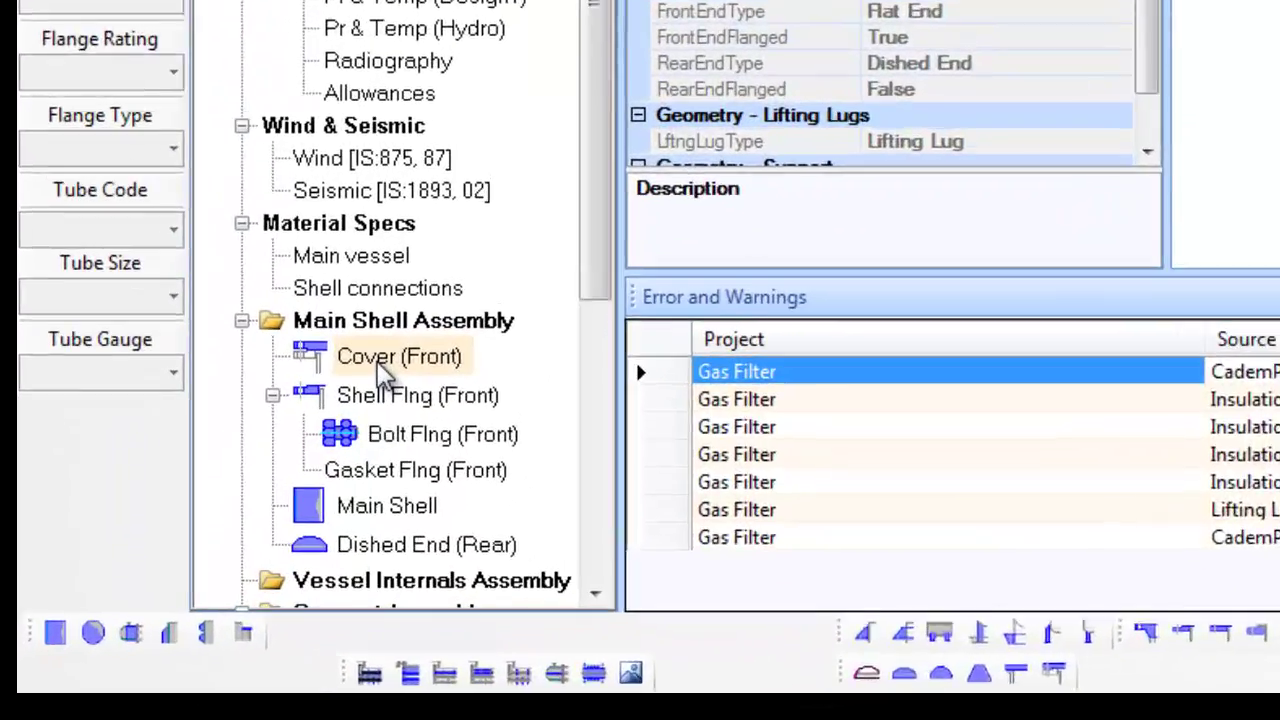
Generate the Cover (Front) code reports and review its Design1 and Hydro reports.
click(218, 516)
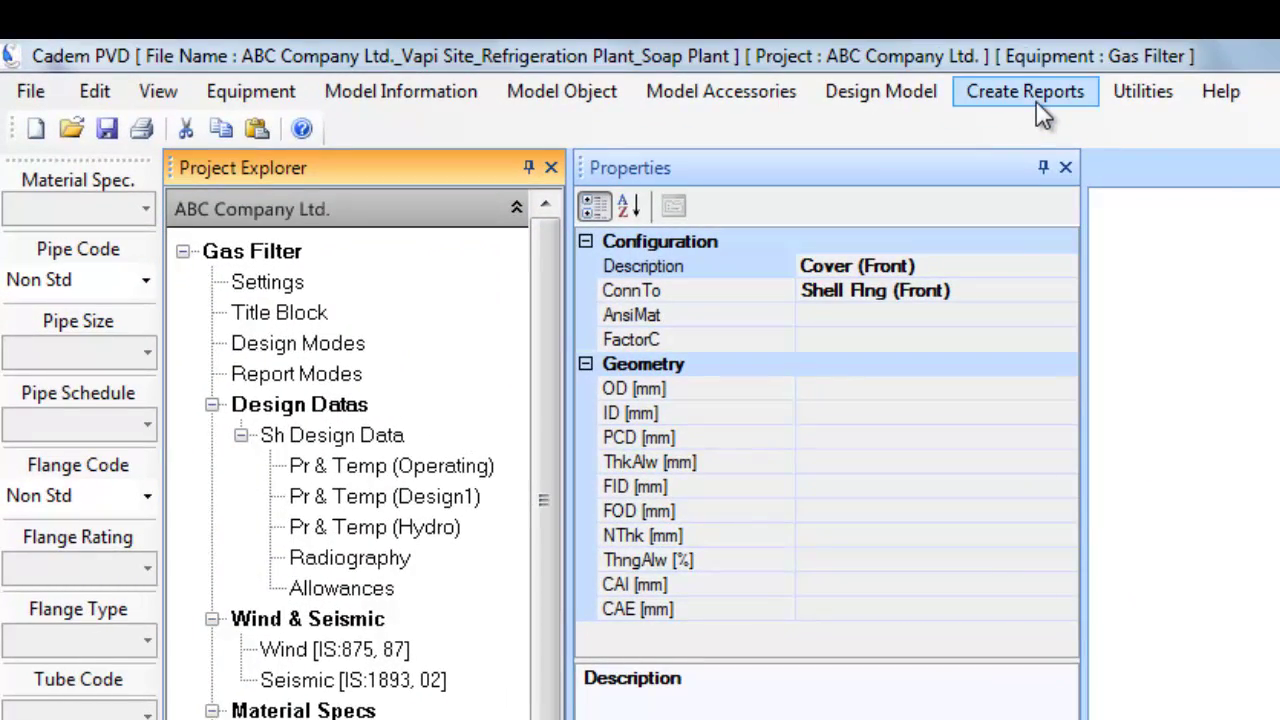
click(1038, 104)
click(1039, 121)
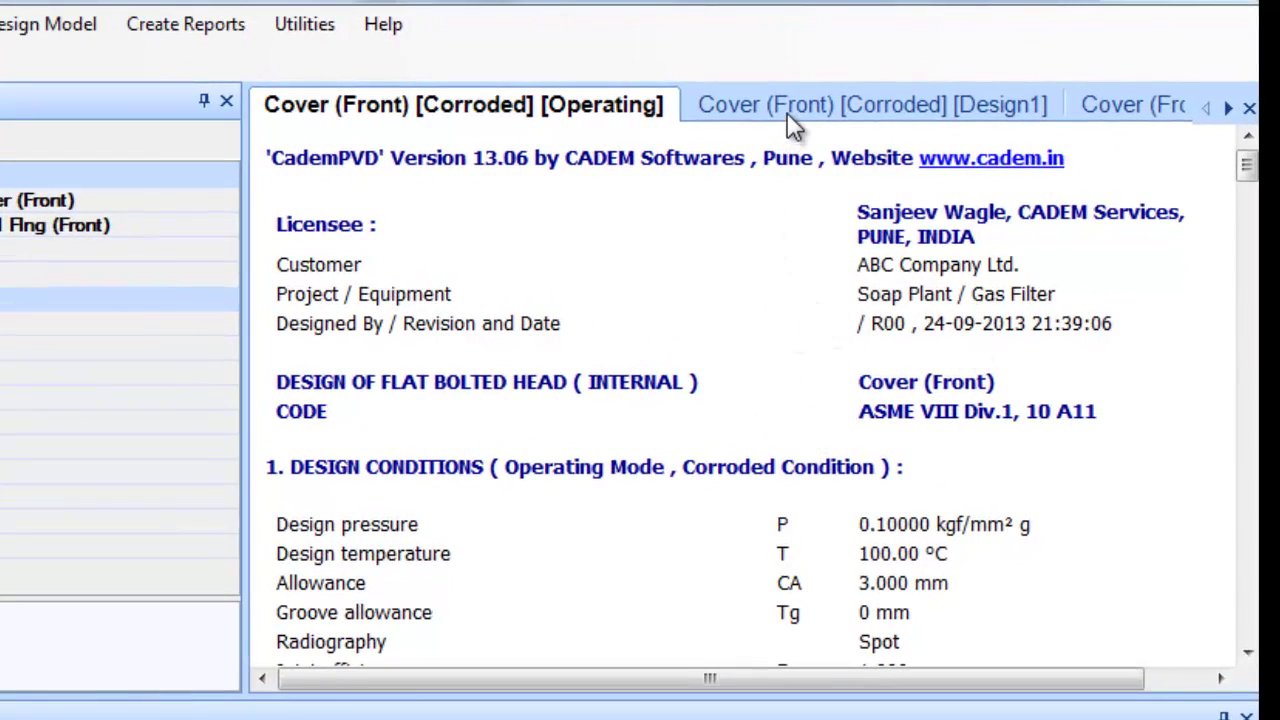
click(787, 112)
click(1108, 101)
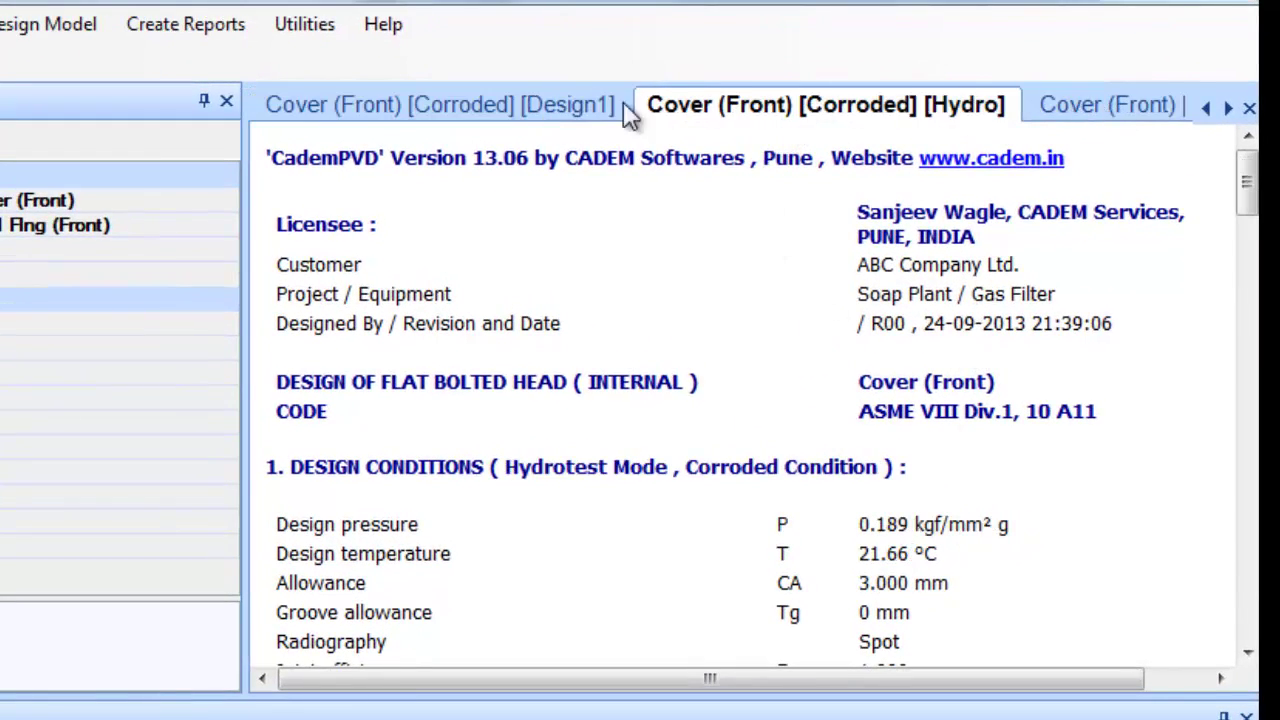
click(515, 118)
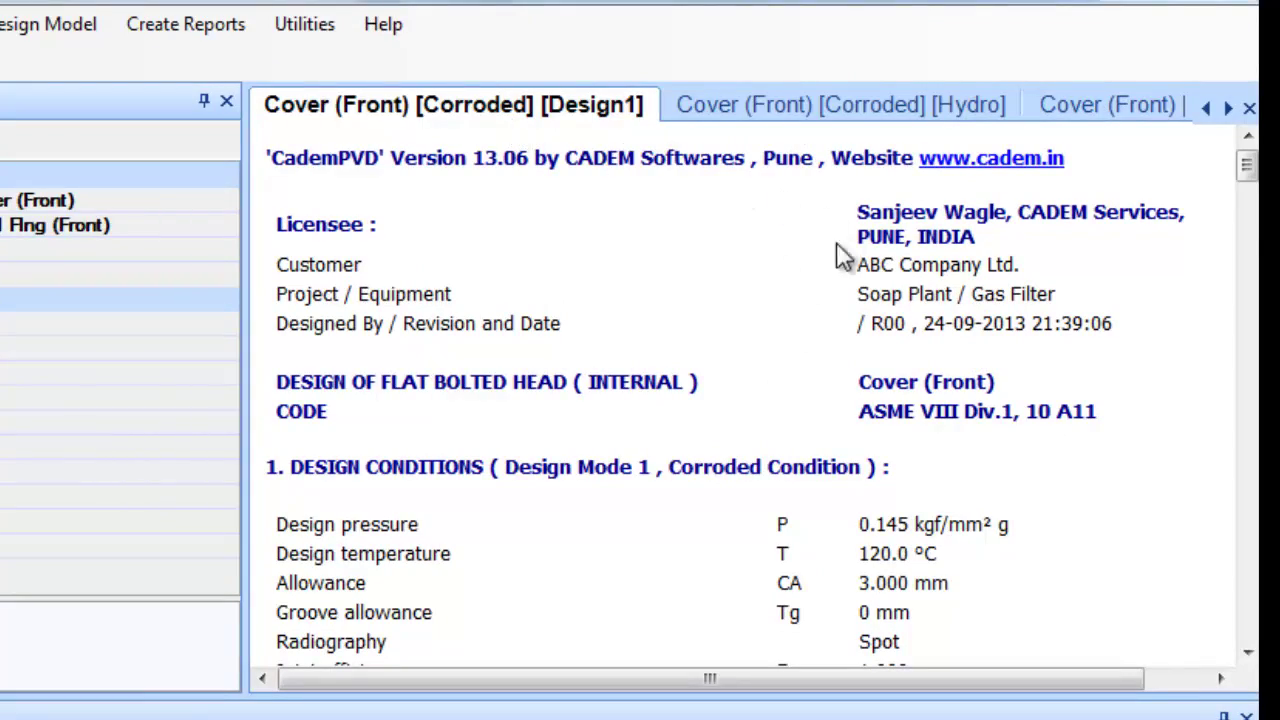
drag(1247, 166, 1249, 140)
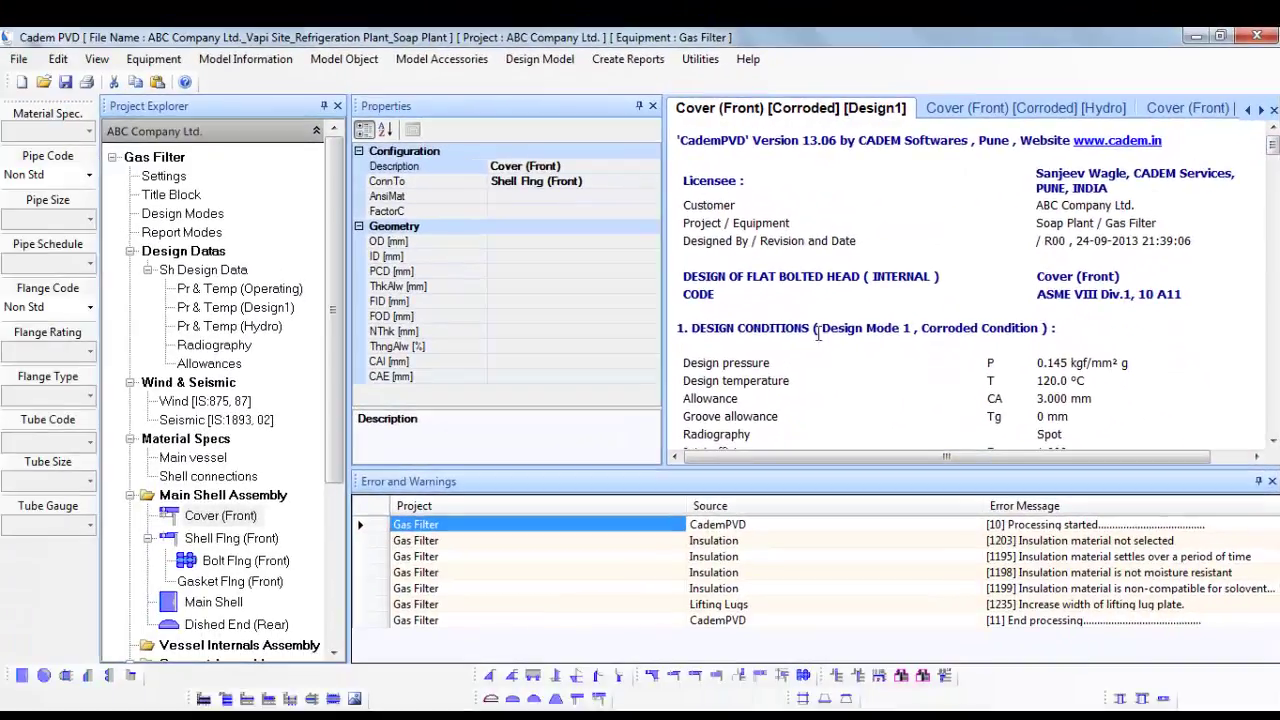
Generate the Shell Flng (Front) code reports and open its Design1 report.
click(285, 540)
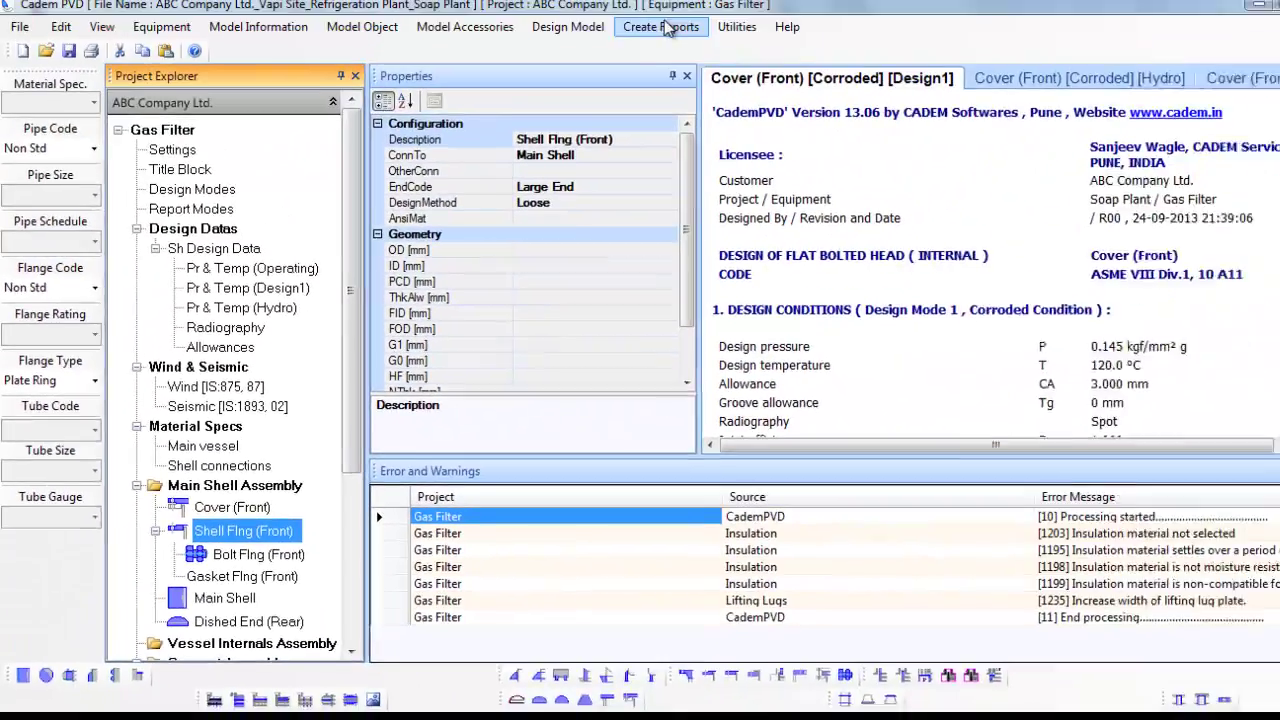
click(628, 54)
click(680, 71)
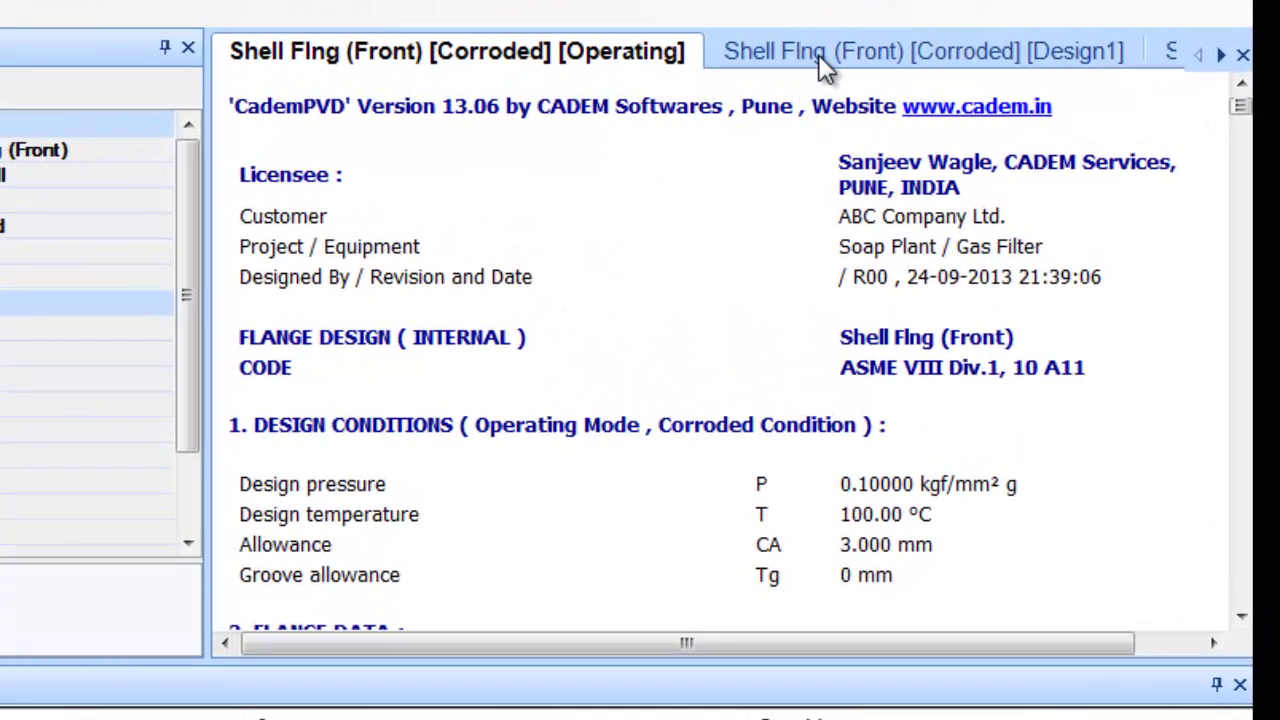
click(818, 54)
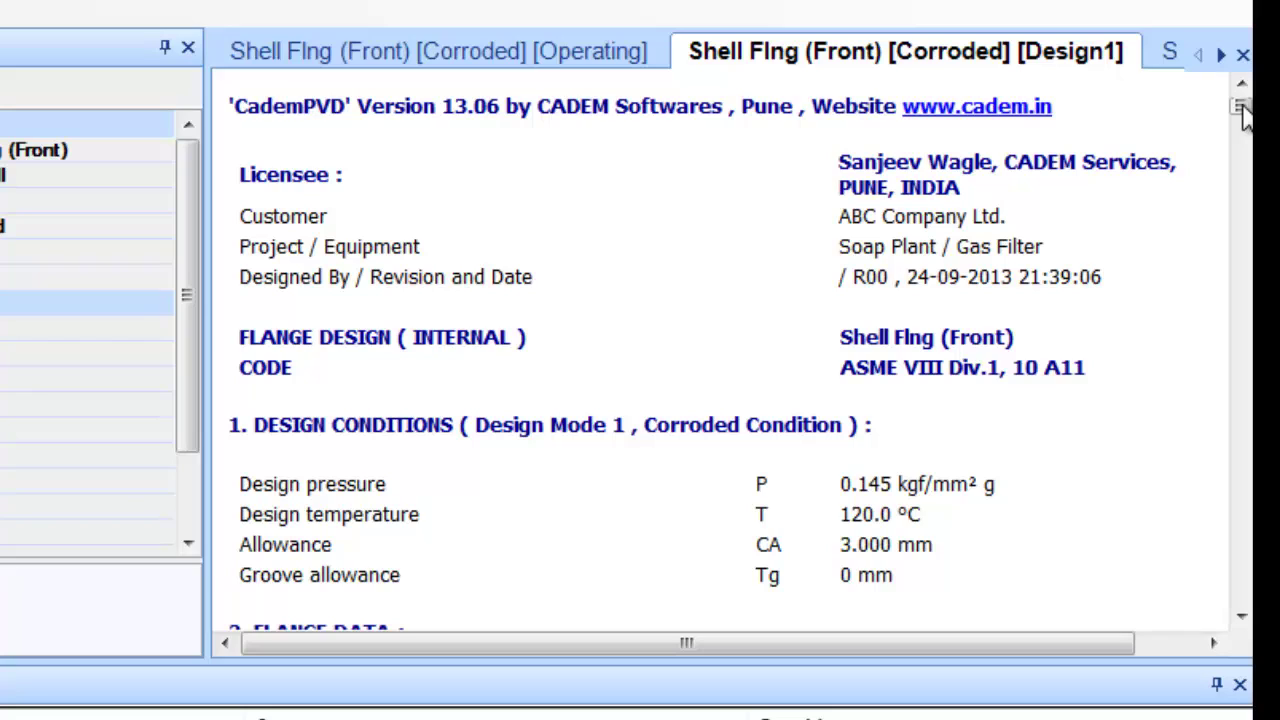
Check the Design1 report: 22.00 mm bolts, 56 bolts, SA-516 GR. 70 Plt. flange material.
drag(1243, 110, 1243, 138)
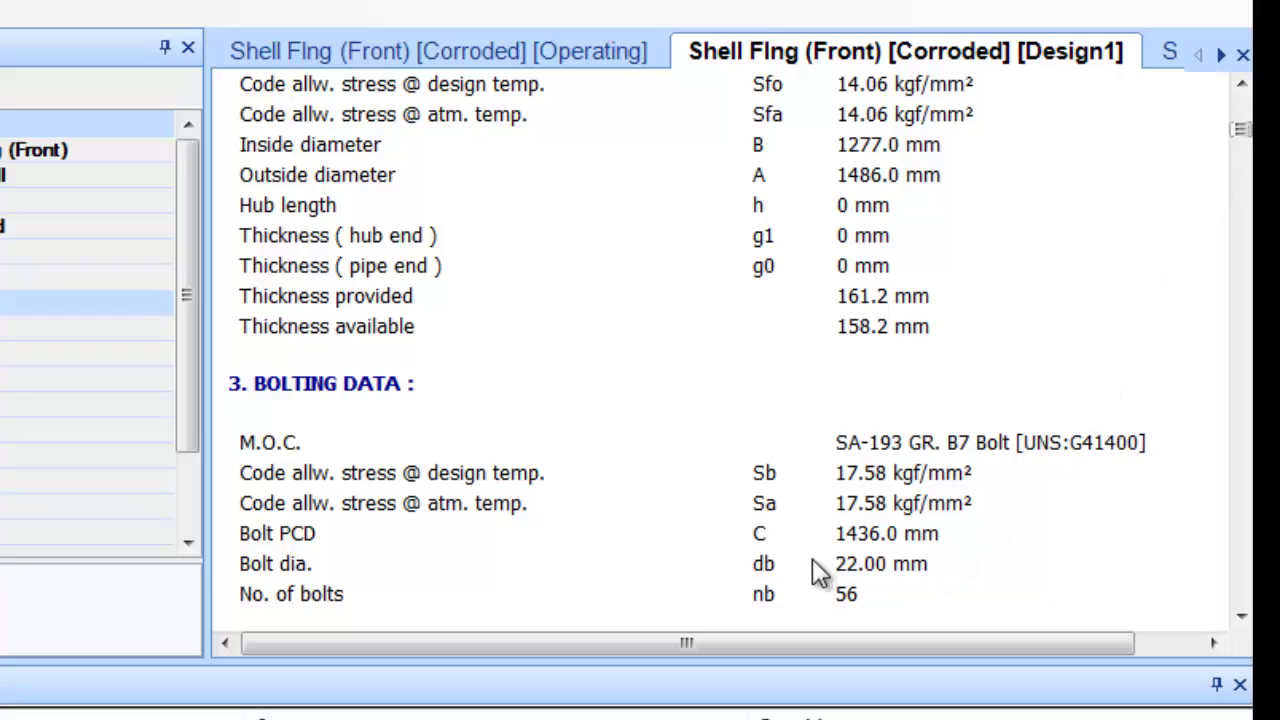
drag(752, 565, 893, 570)
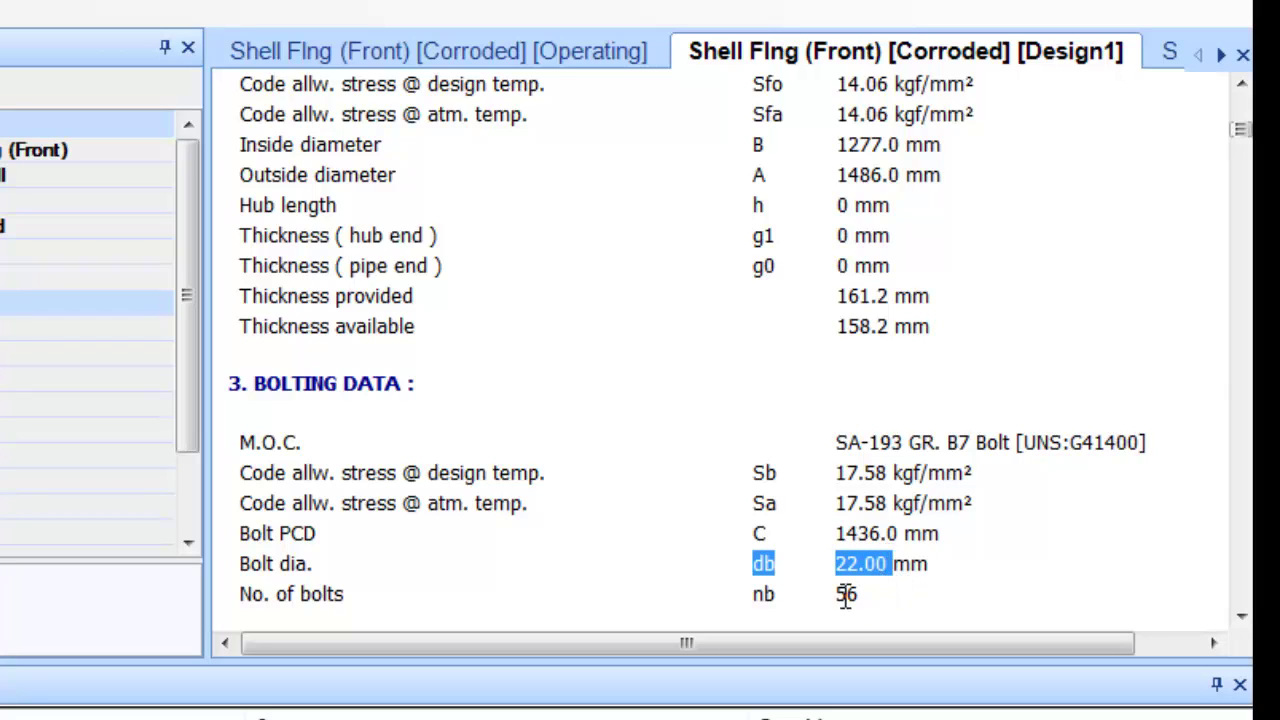
drag(757, 594, 858, 596)
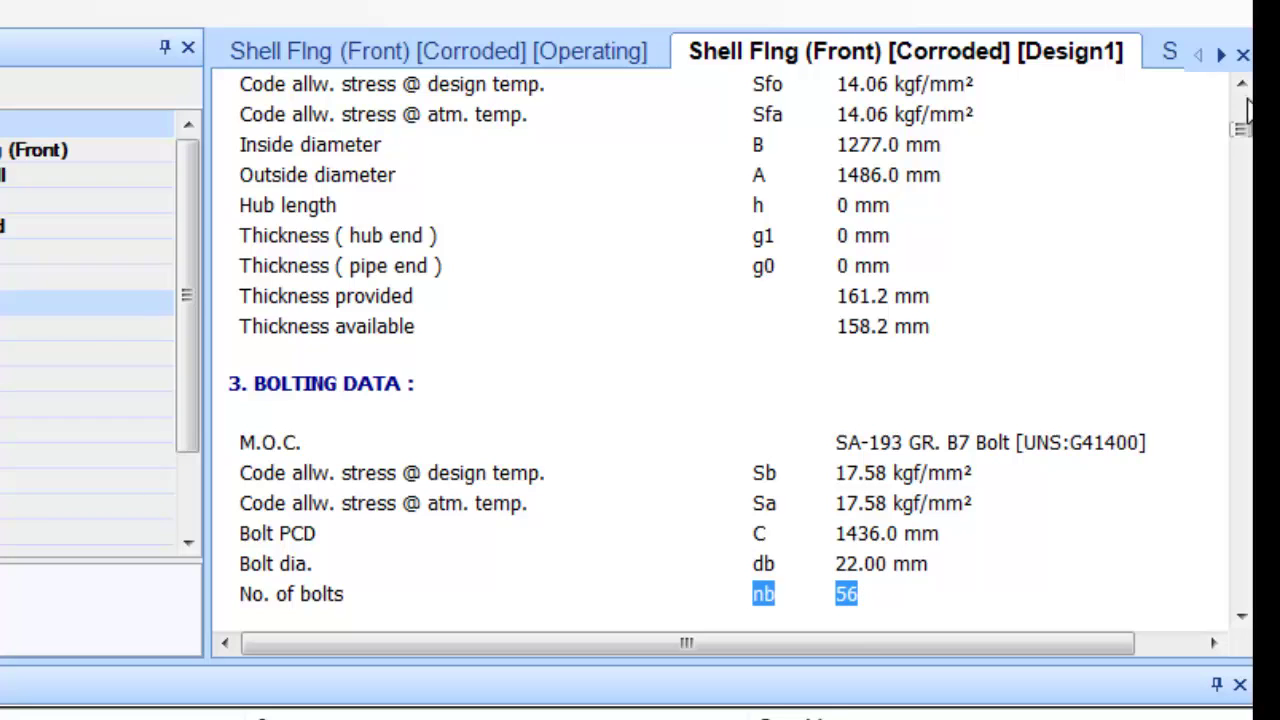
scroll(1243, 100, up, 2)
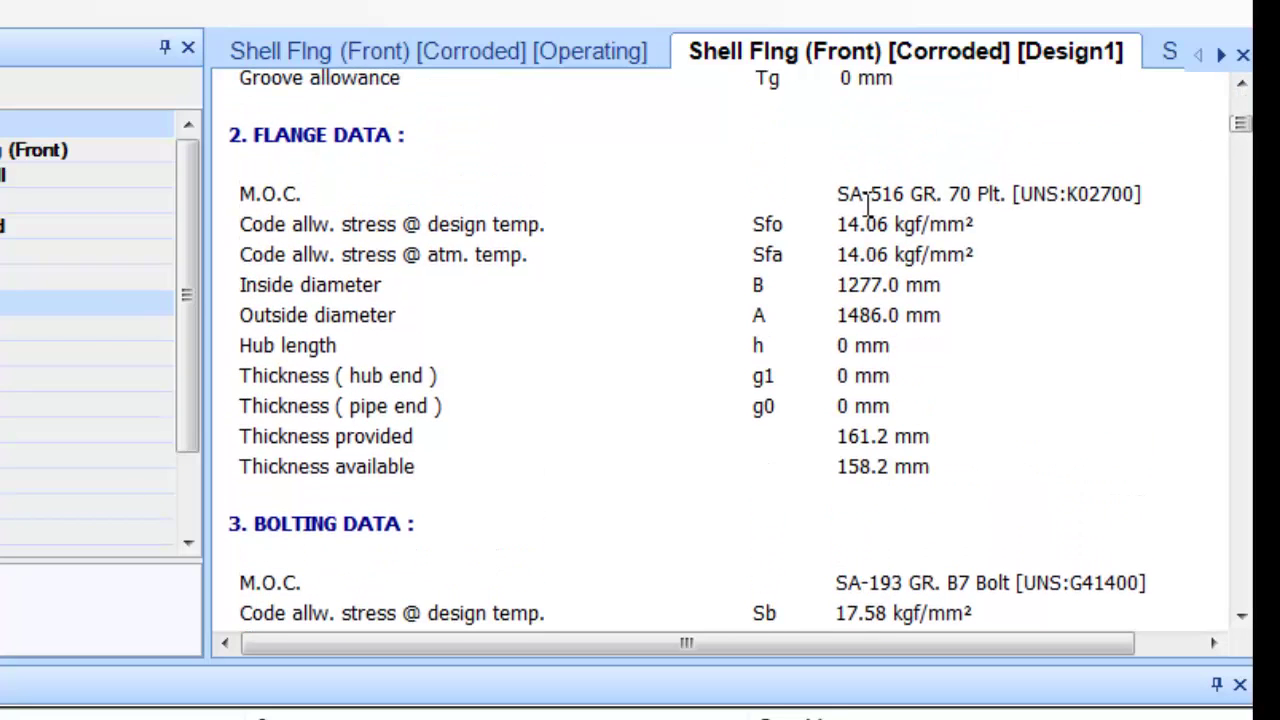
drag(839, 195, 1150, 190)
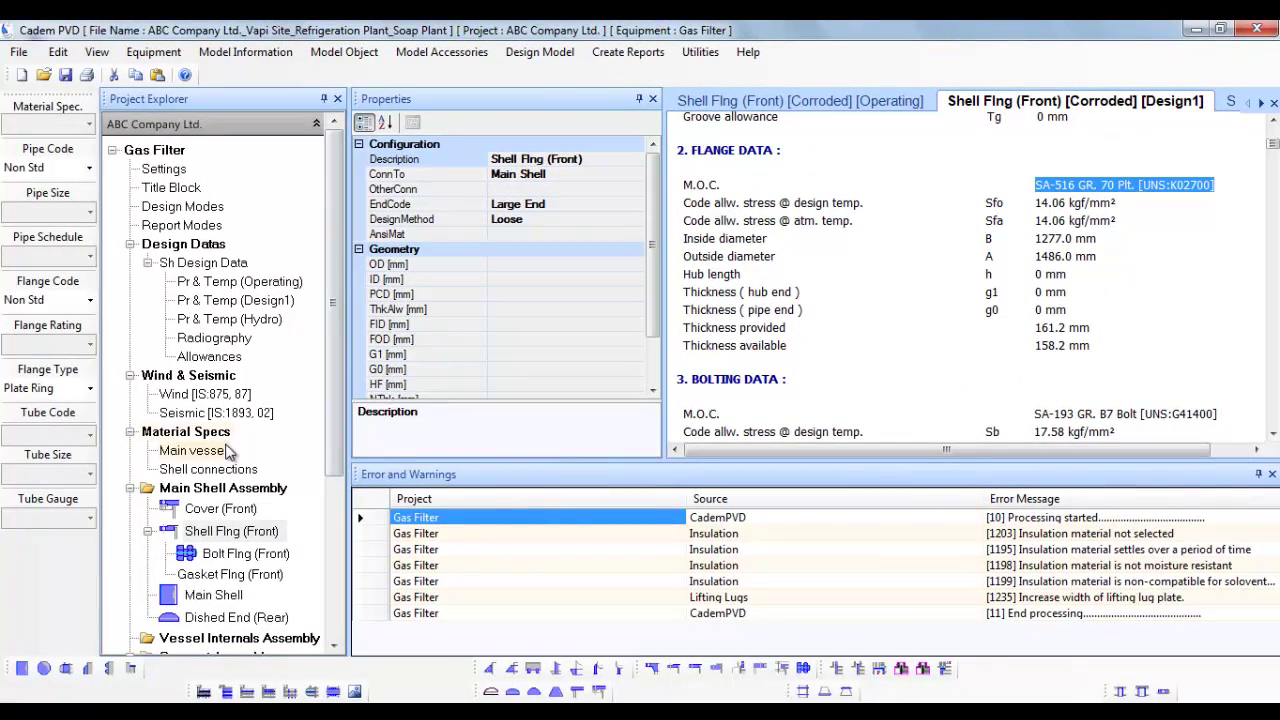
Set the main vessel's BodyFlng material to SA-105 Frg. [UNS:K03504].
click(222, 456)
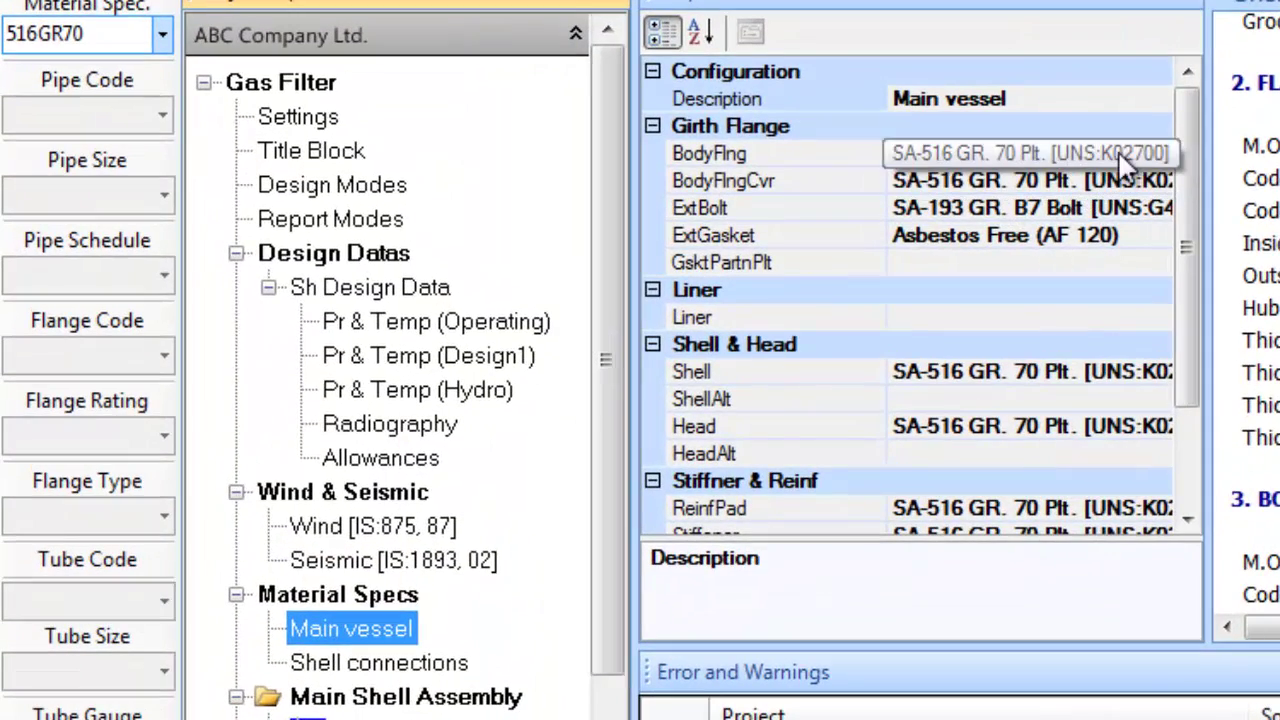
click(616, 186)
click(1124, 150)
click(1157, 152)
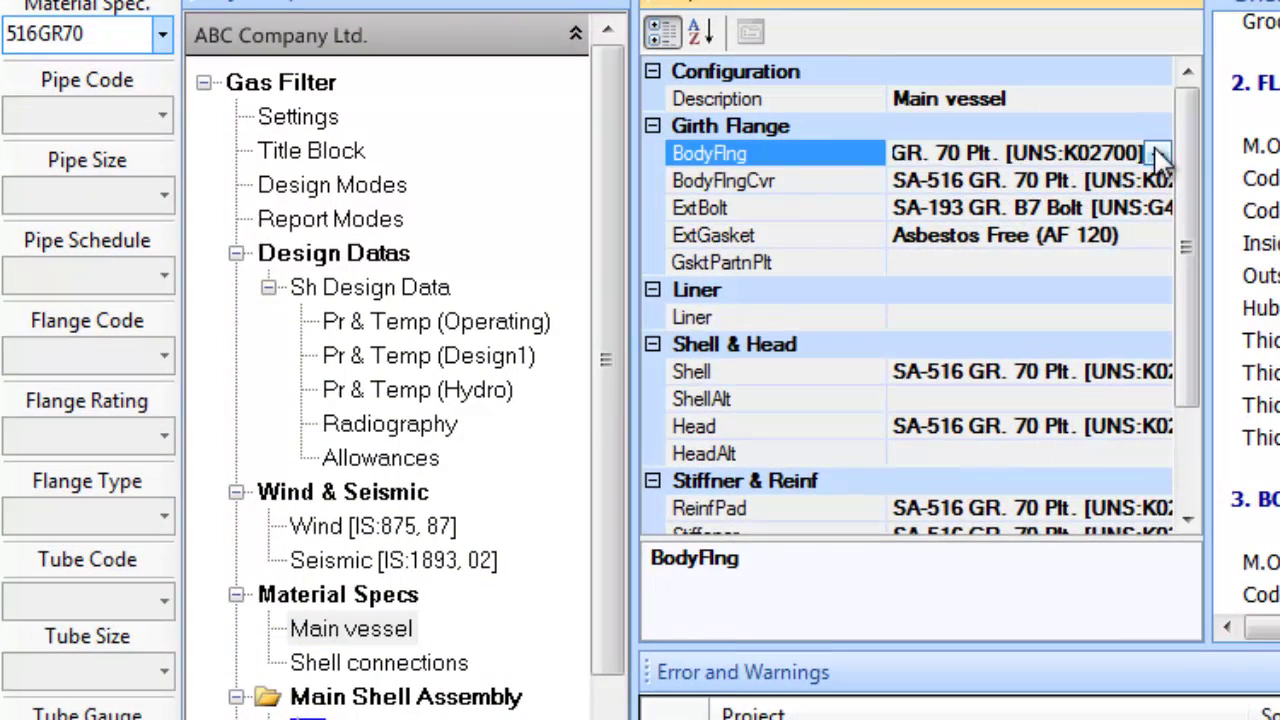
drag(1166, 334, 1157, 200)
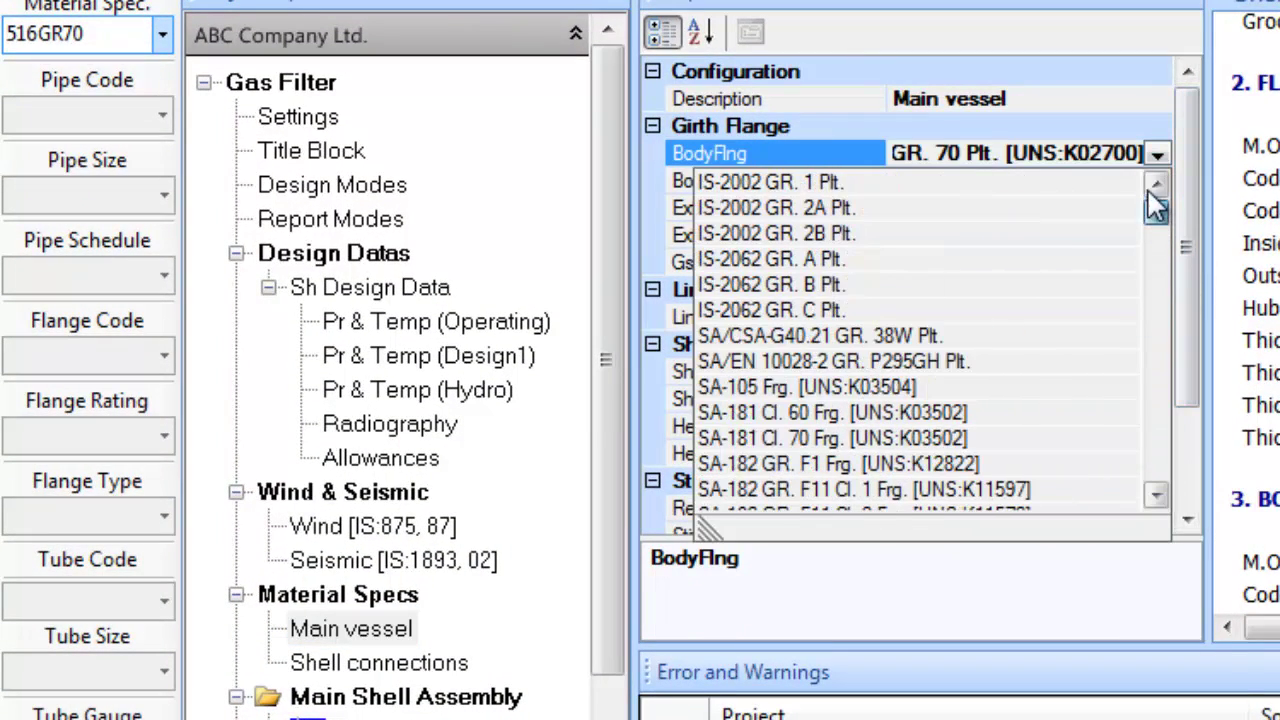
click(908, 388)
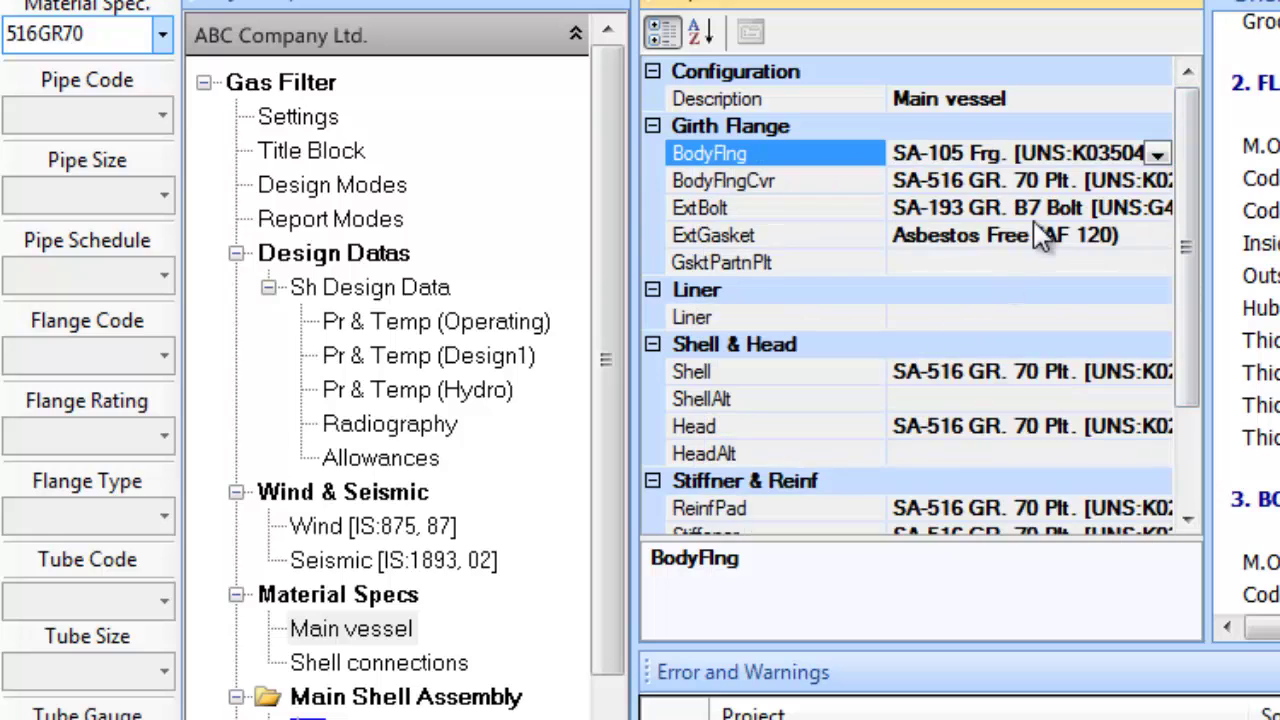
Set the BodyFlngCvr material to SA-105 Frg. [UNS:K03504] as well.
click(1148, 182)
click(1157, 182)
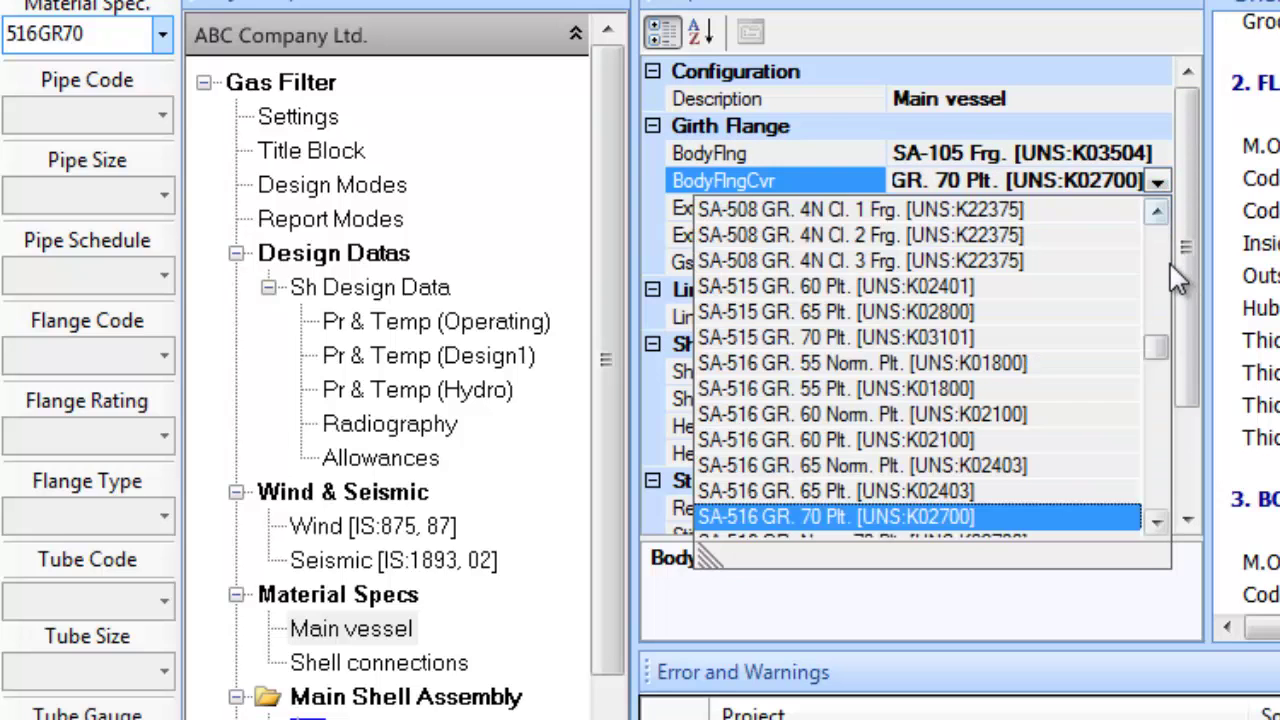
drag(1157, 352, 1074, 229)
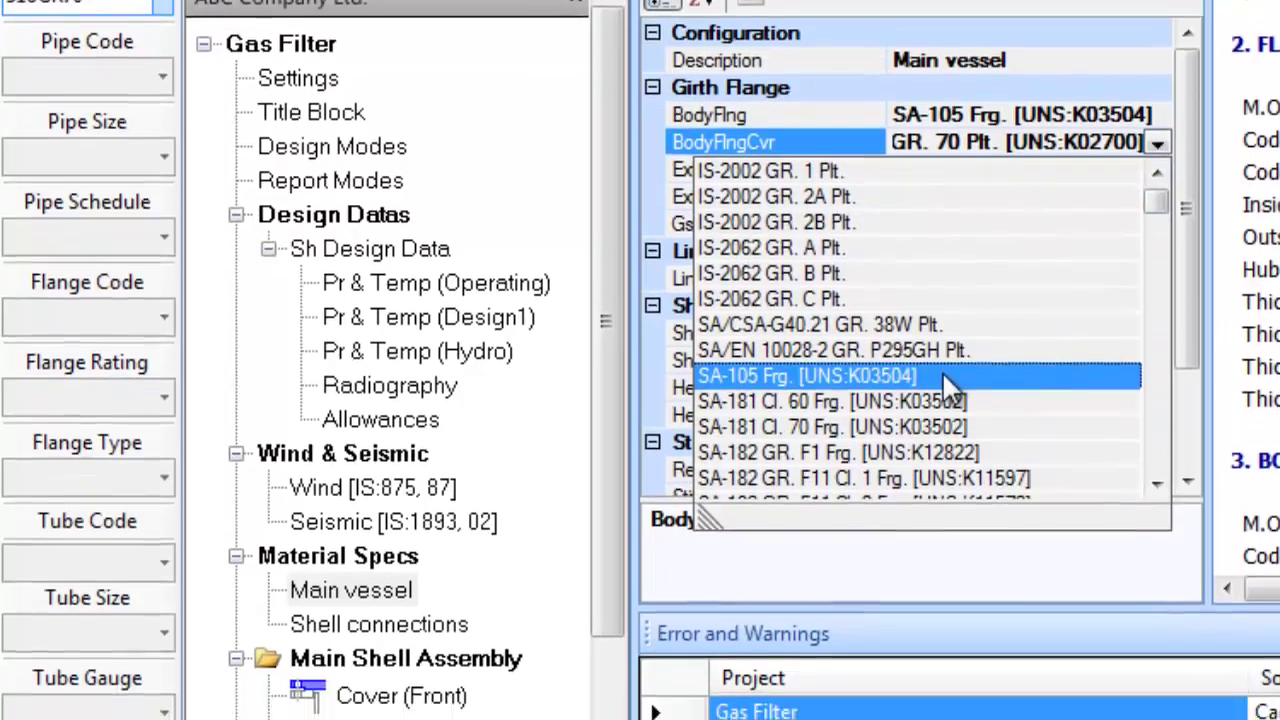
click(942, 413)
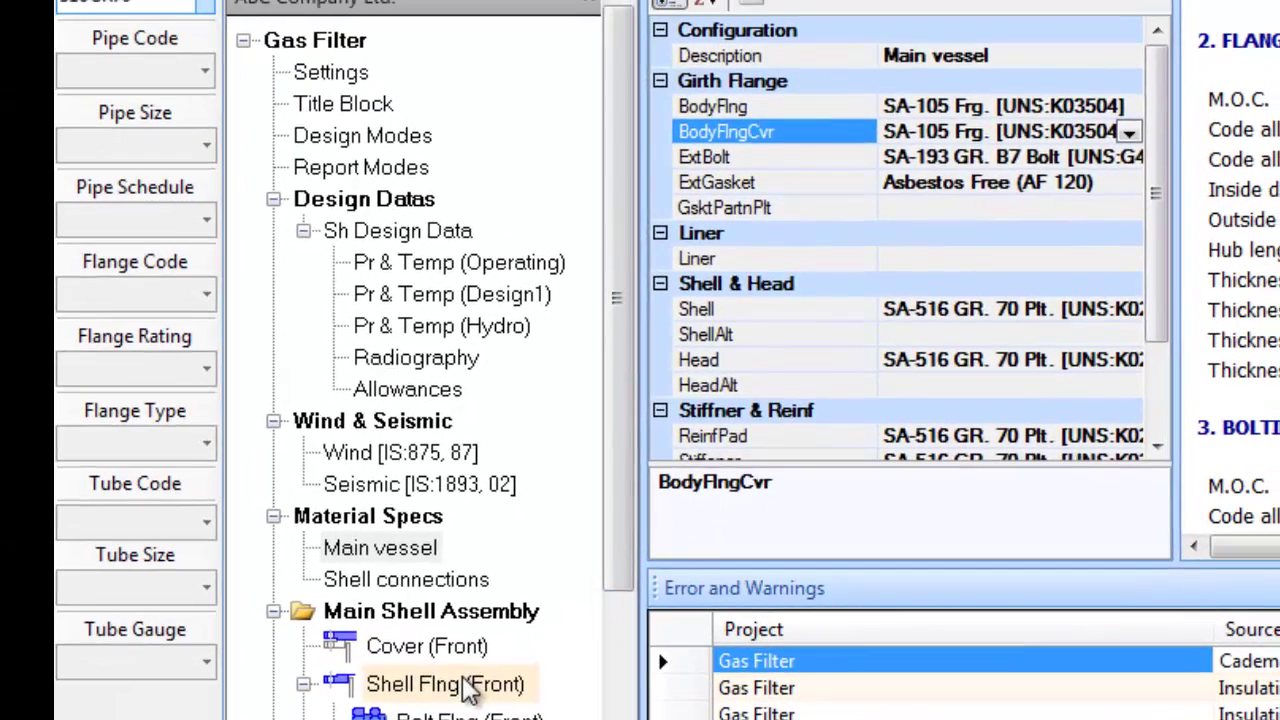
Make the front shell flange a Fabricated WN flange with the Integral design method.
click(445, 684)
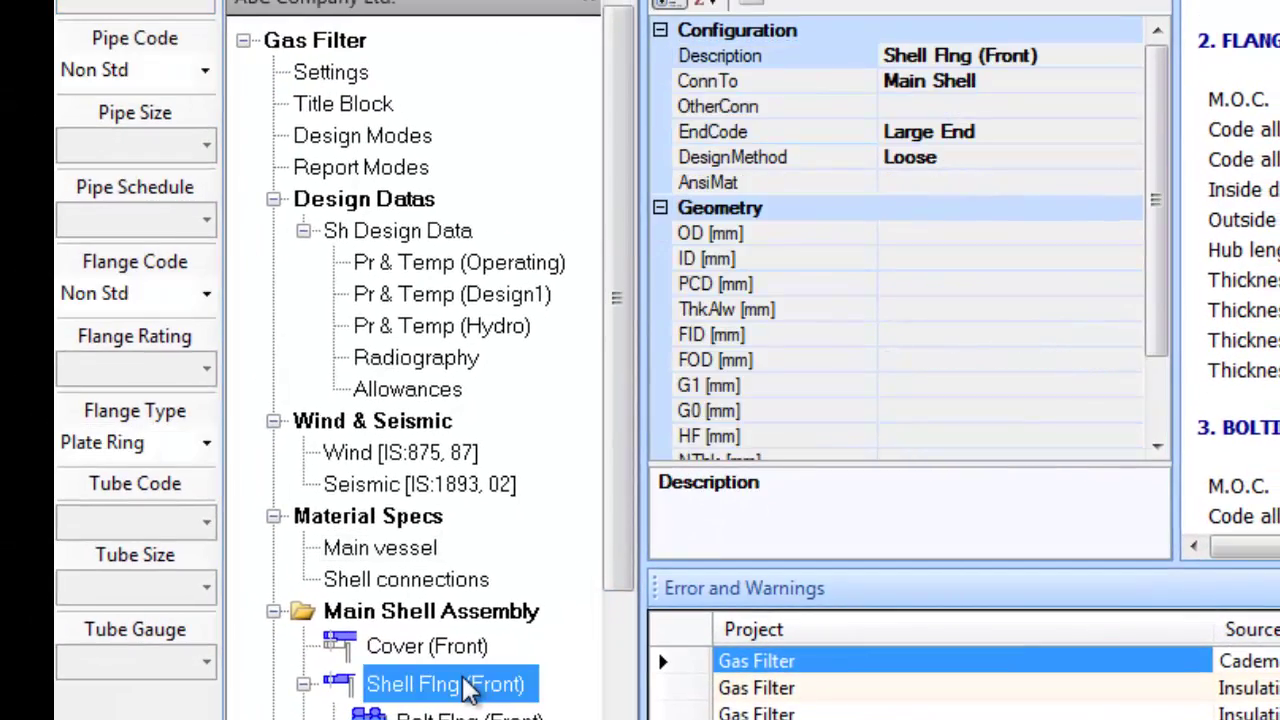
click(206, 444)
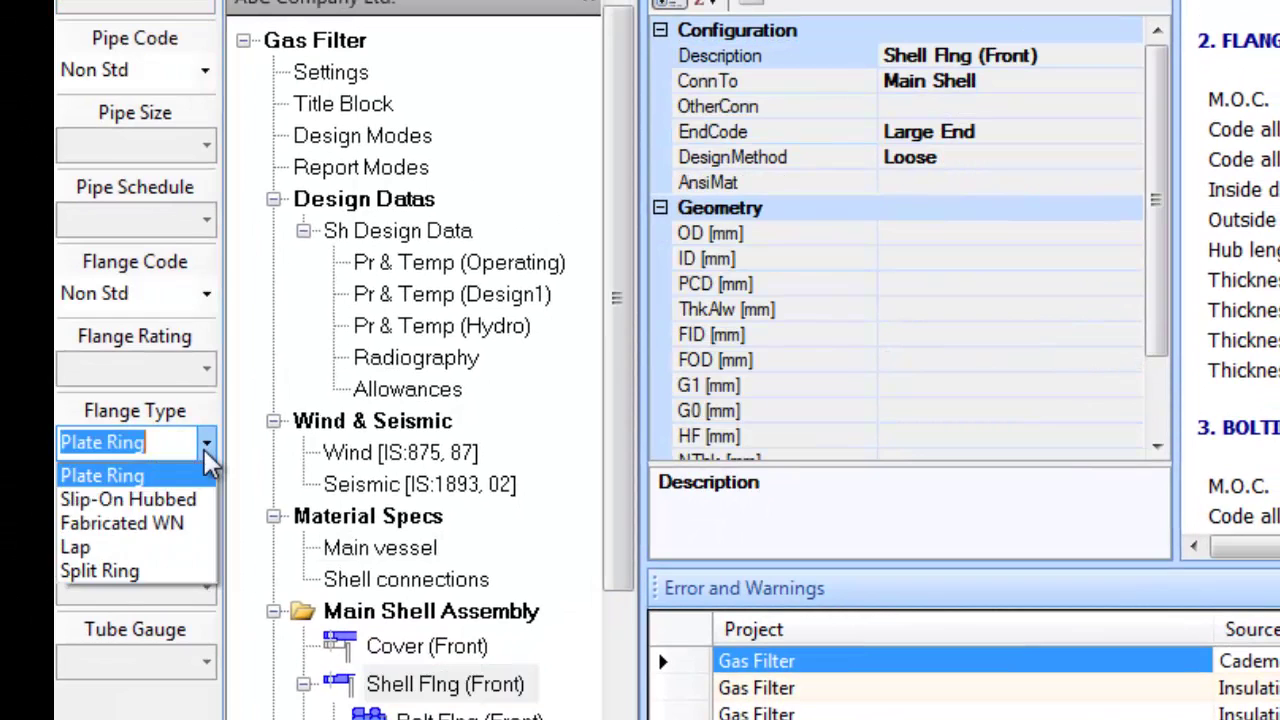
click(158, 523)
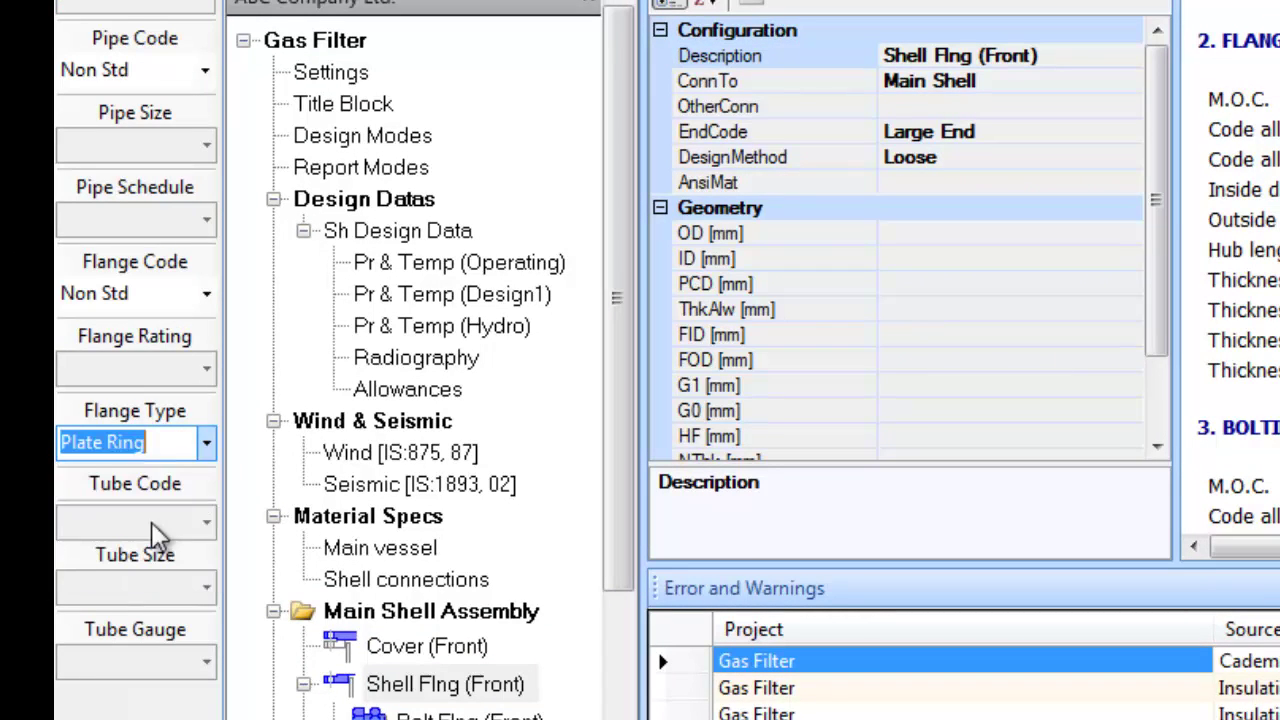
click(953, 157)
double_click(953, 157)
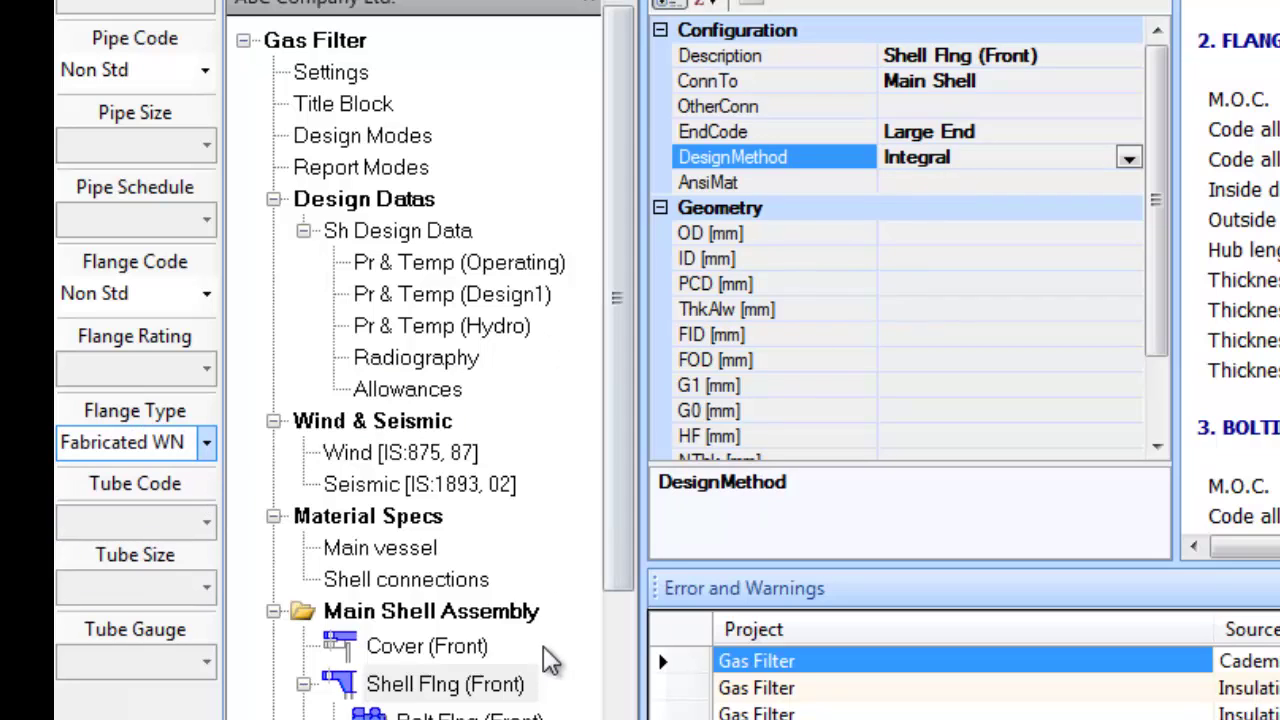
Move to the Bolt Flng (Front) properties and bring up its bolt size choices.
click(470, 714)
click(1030, 210)
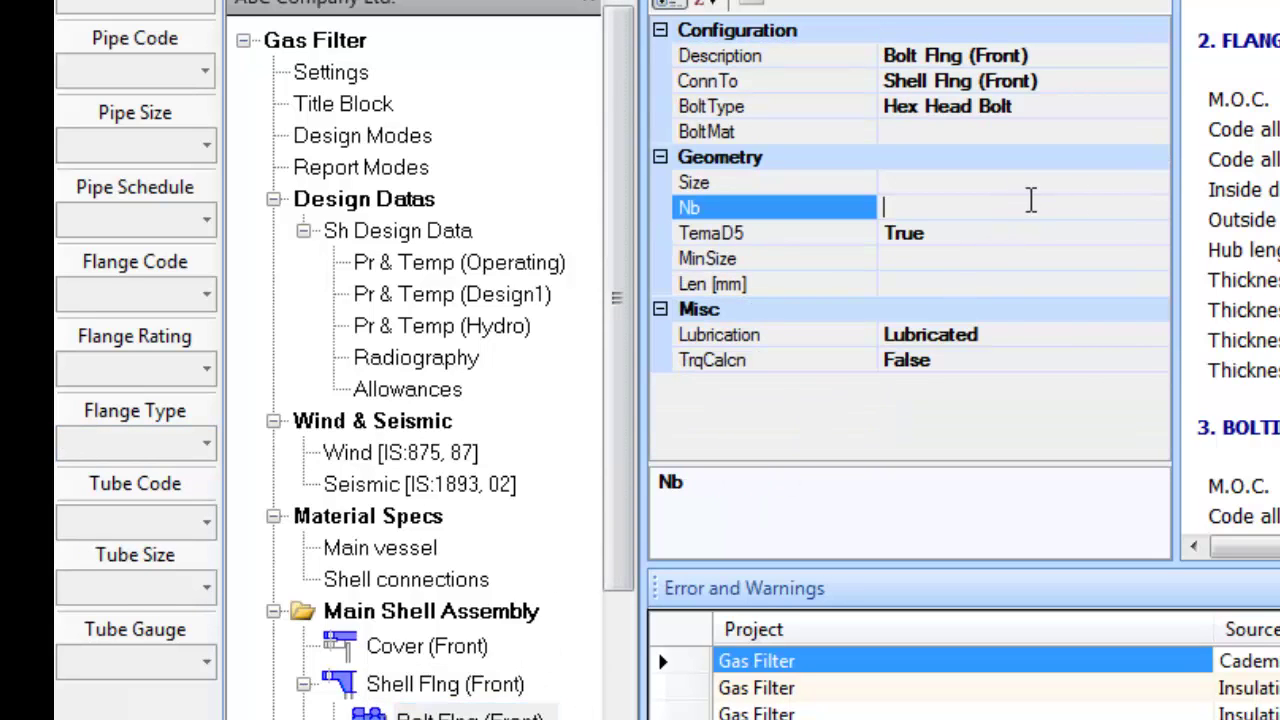
click(1128, 183)
click(1157, 183)
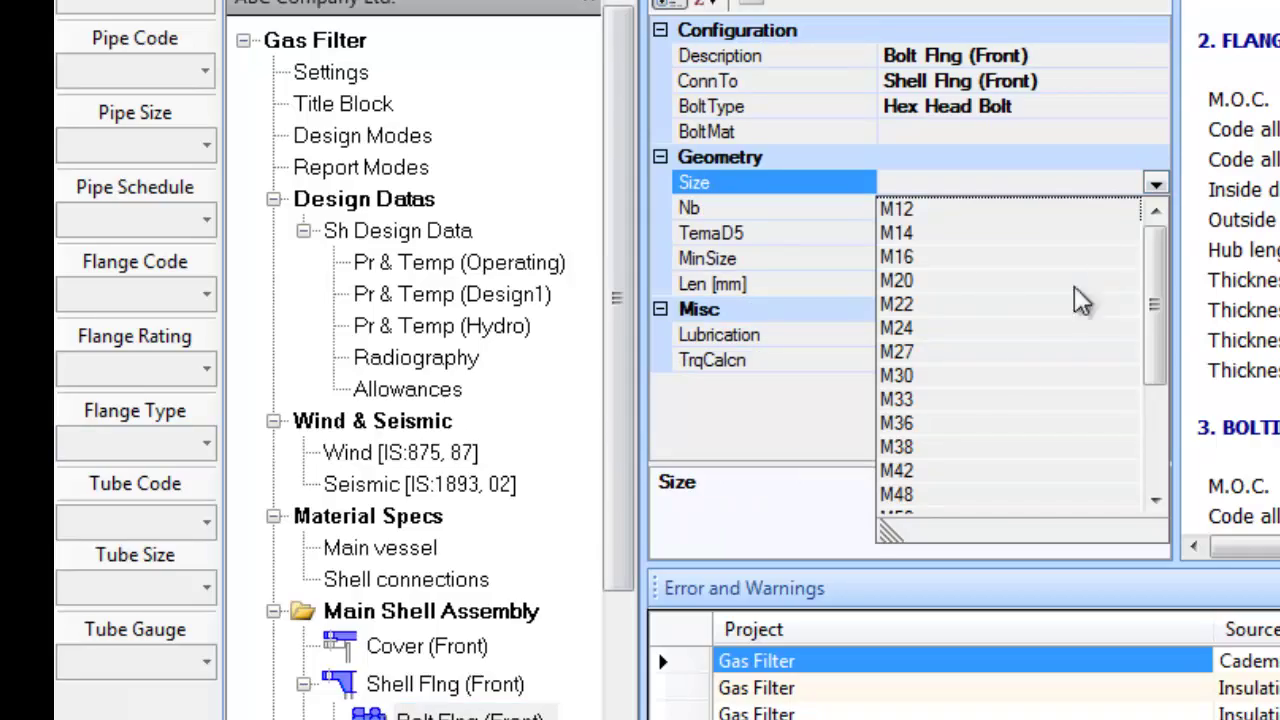
Set the front flange bolts to M30 and redesign the Gas Filter equipment.
click(960, 378)
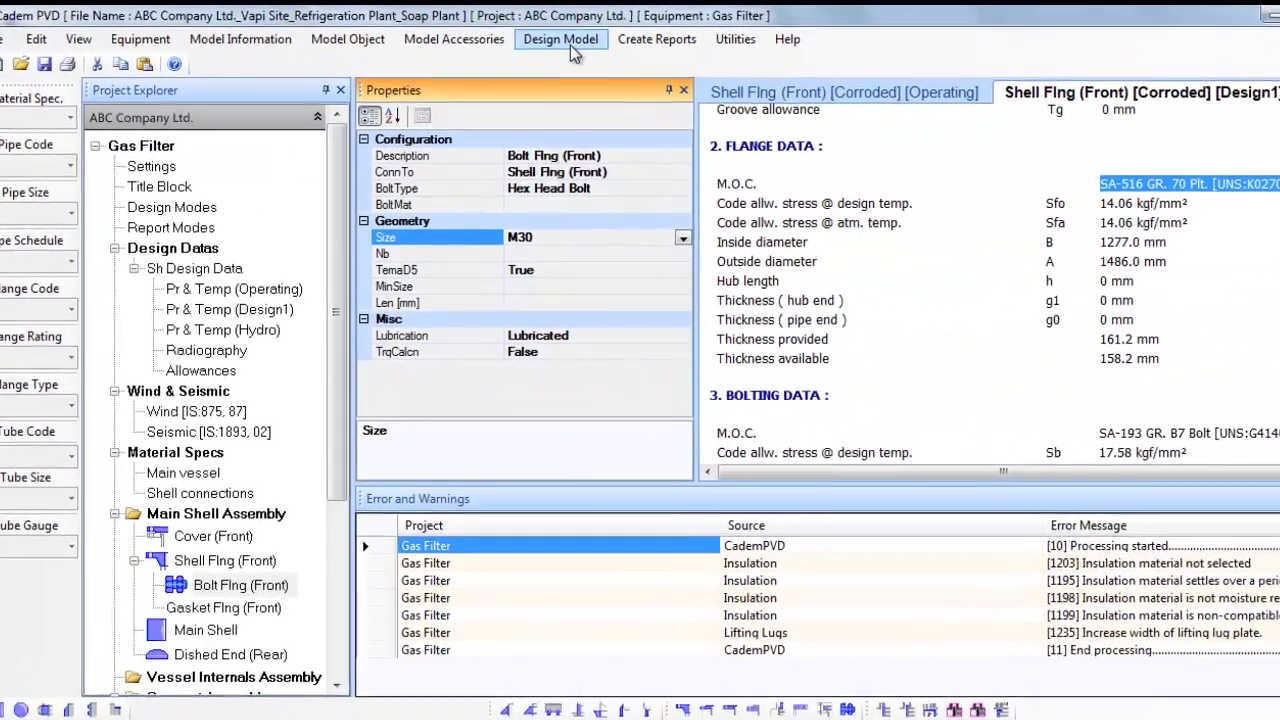
click(568, 38)
click(607, 45)
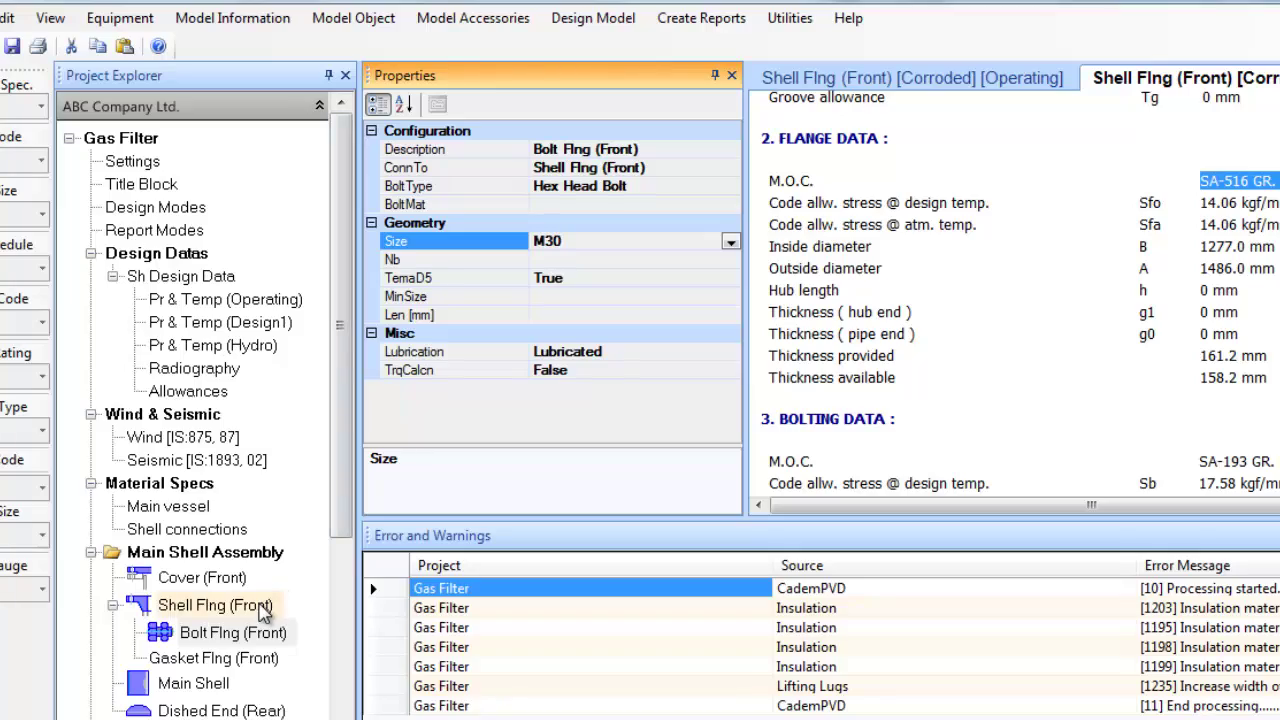
Regenerate the front shell flange code reports and check the 30 mm bolt diameter.
click(259, 607)
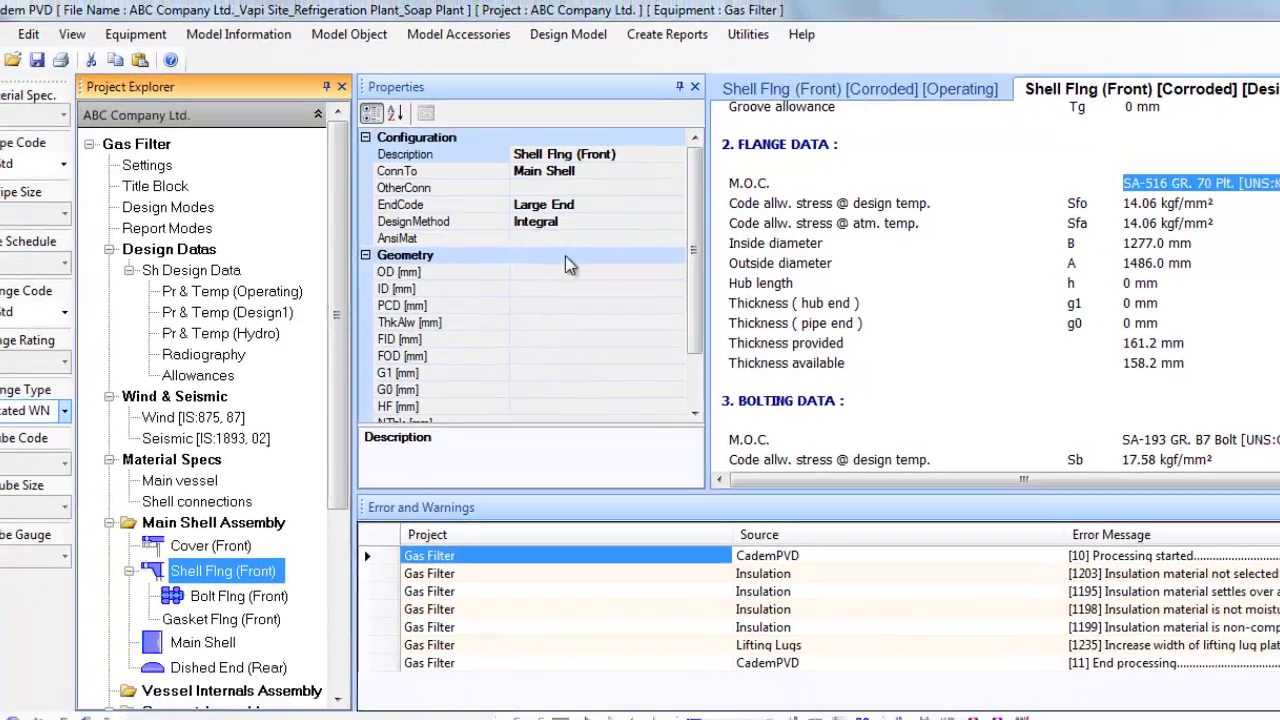
click(705, 18)
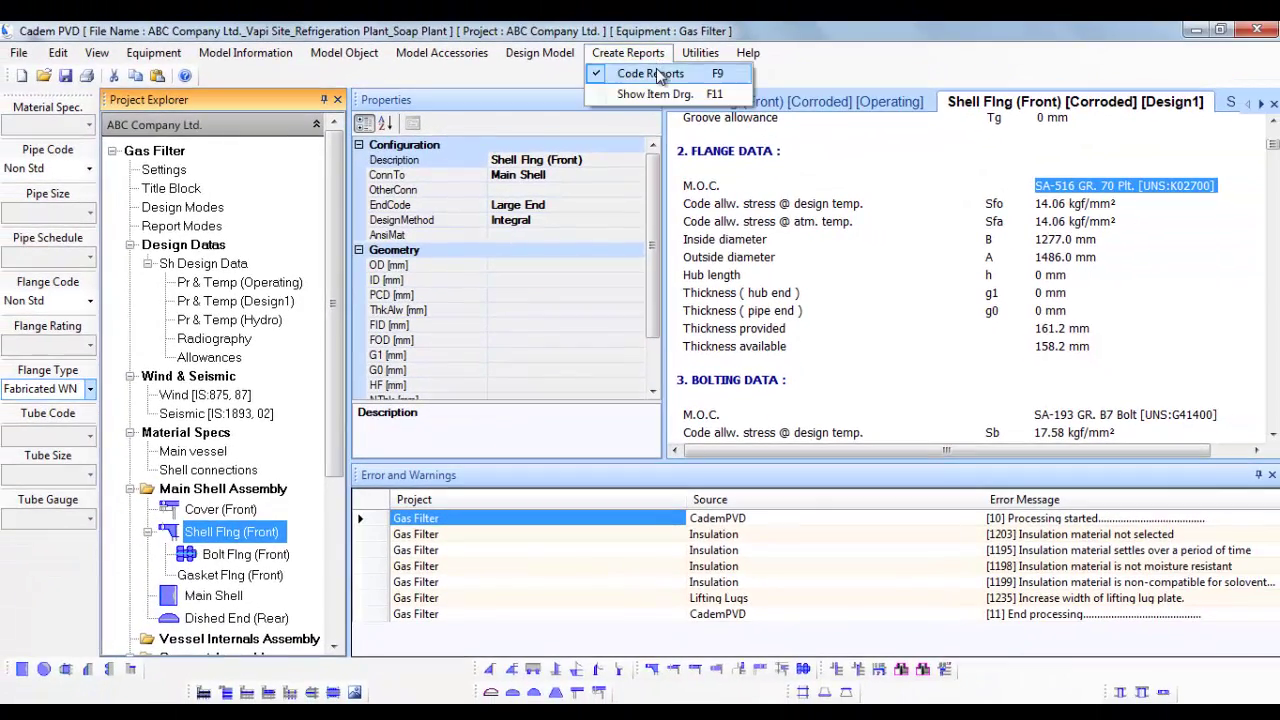
click(650, 73)
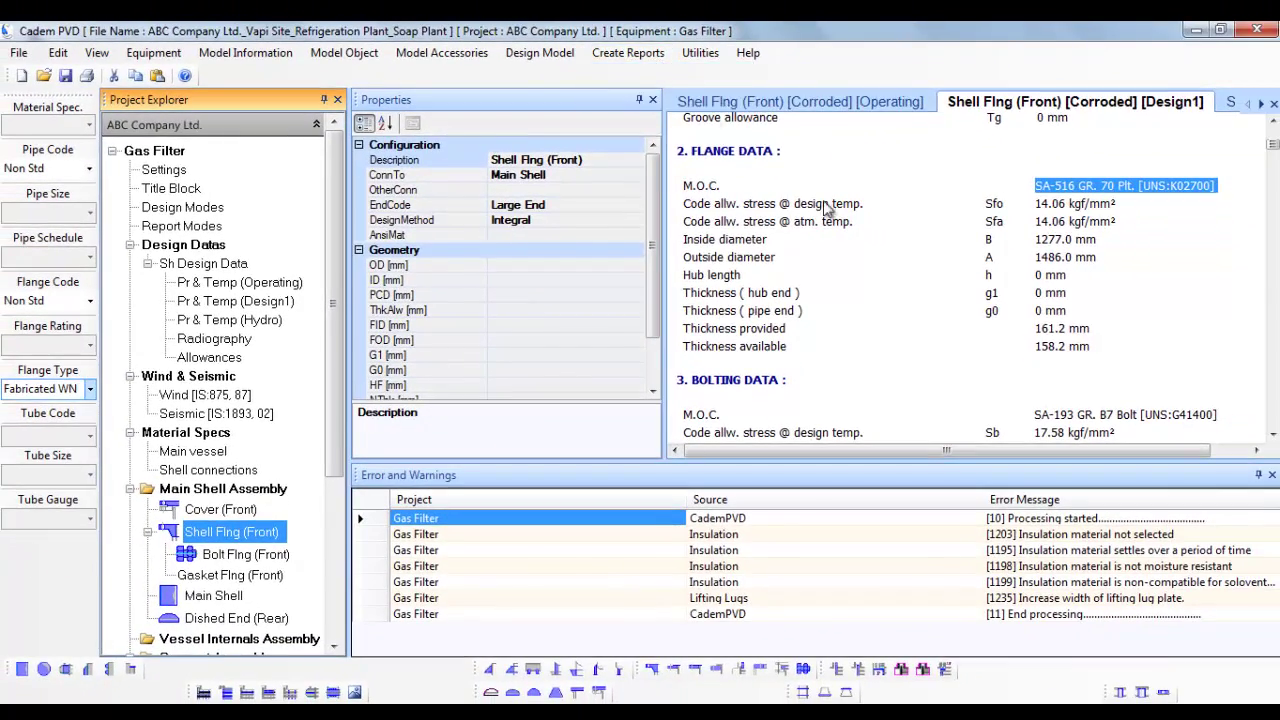
scroll(1030, 343, down, 2)
scroll(1030, 343, down, 5)
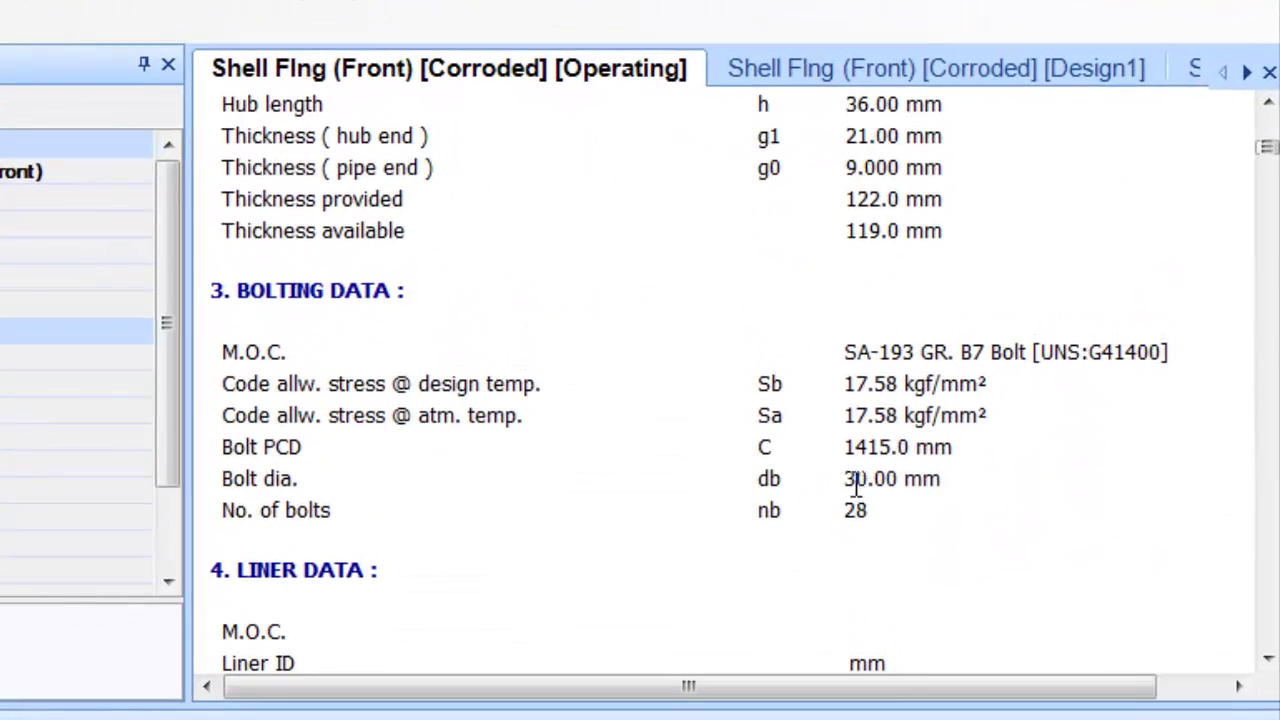
double_click(855, 480)
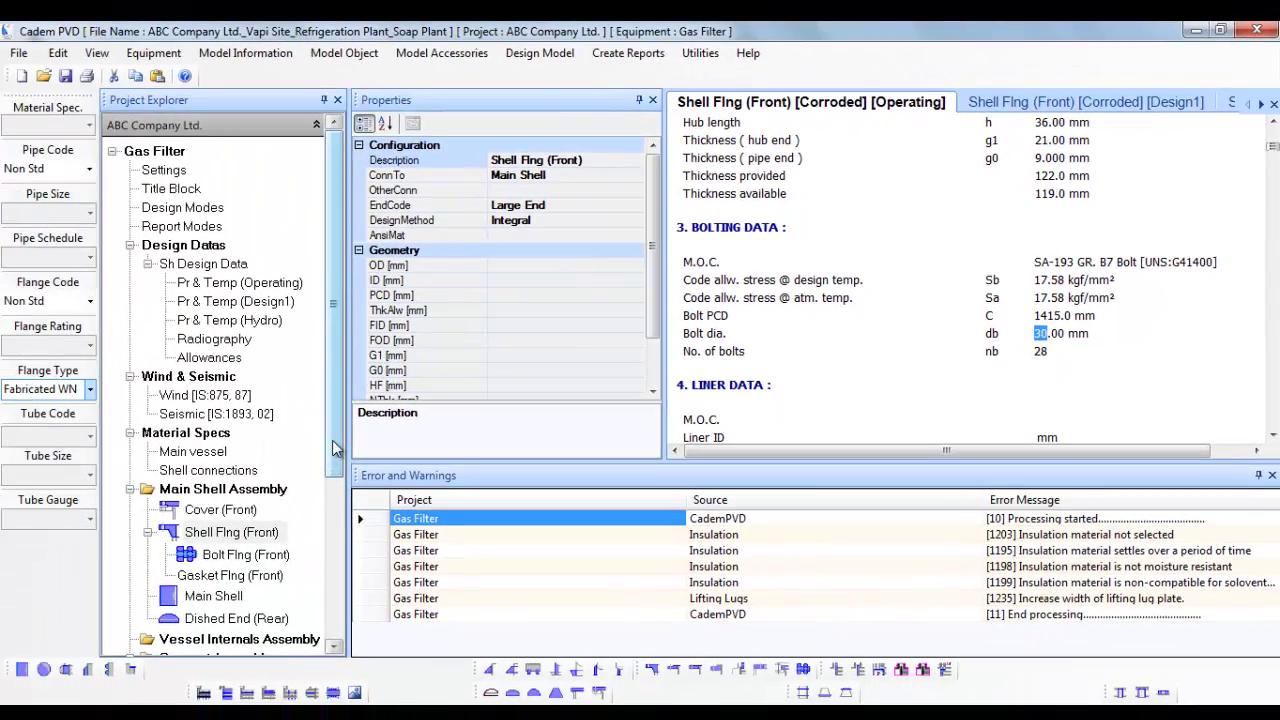
drag(336, 449, 330, 593)
Open the Nozzle Table and make N 01 a Pipe Nozzle on the Main Shell.
click(305, 576)
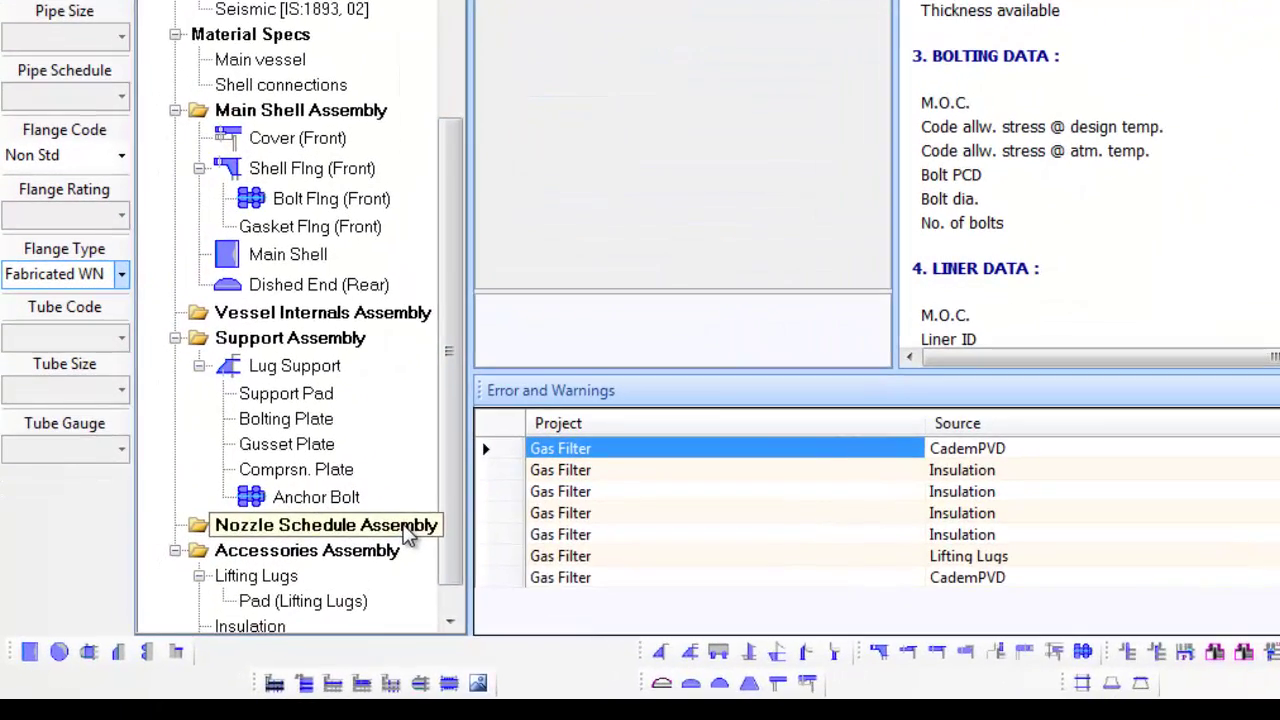
right_click(303, 575)
click(440, 537)
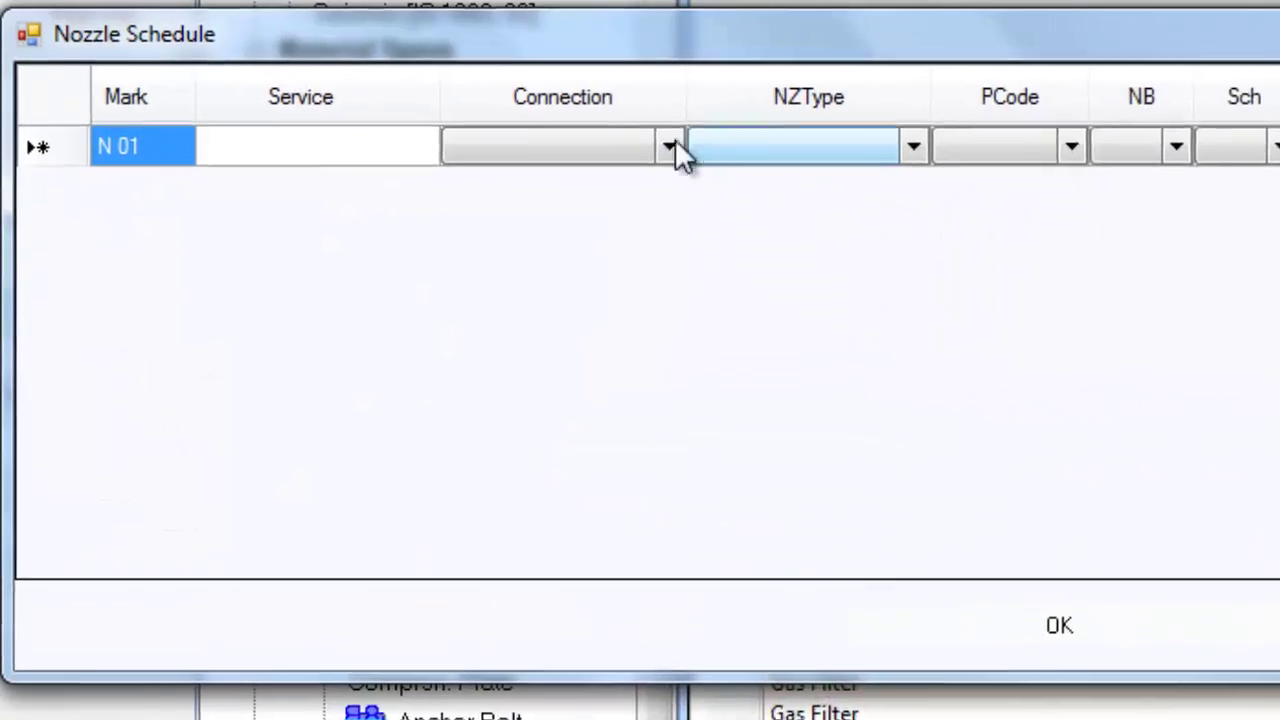
click(691, 152)
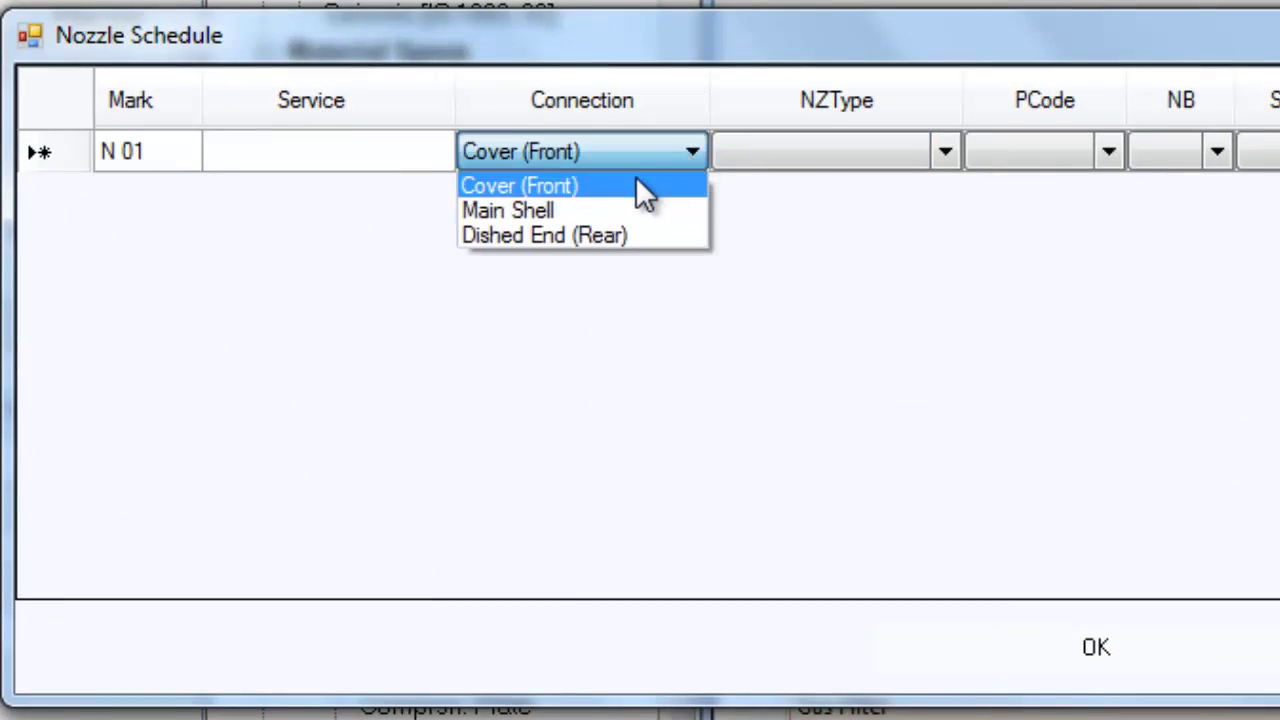
click(609, 208)
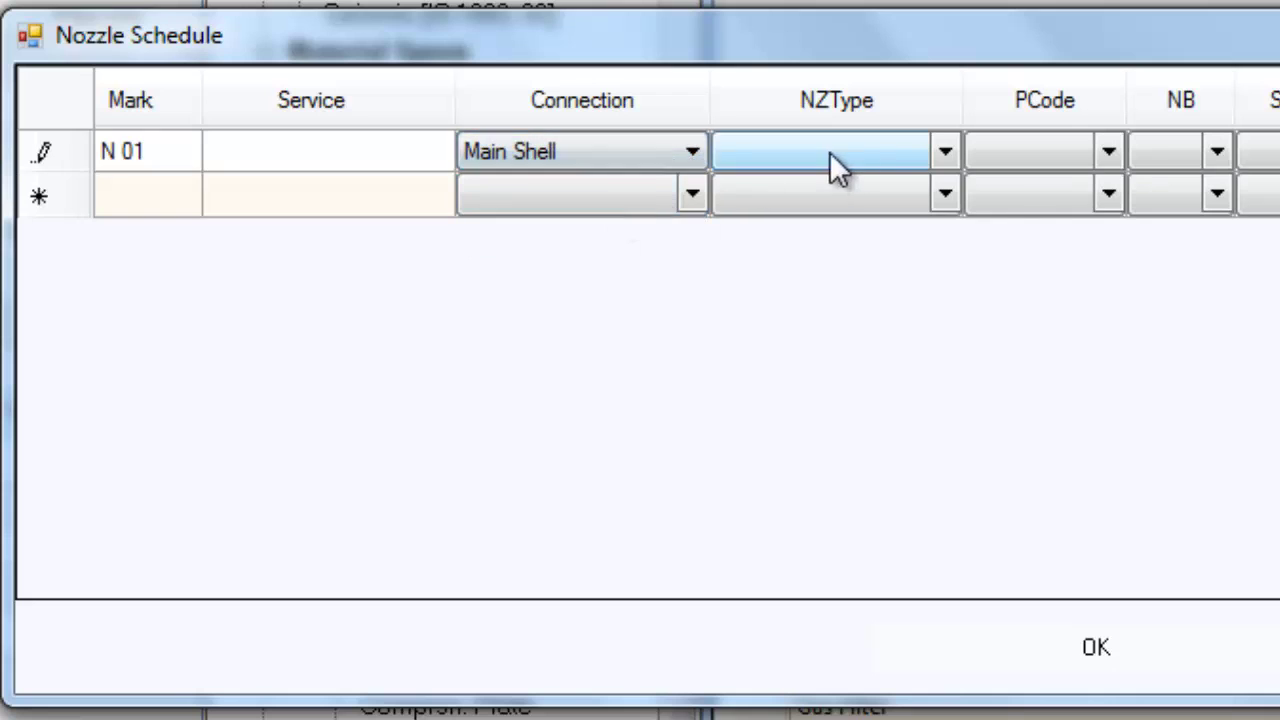
click(945, 152)
click(867, 189)
Give N 01 pipe code ANSIB36.10, 150 nominal bore and schedule 80.
click(1108, 152)
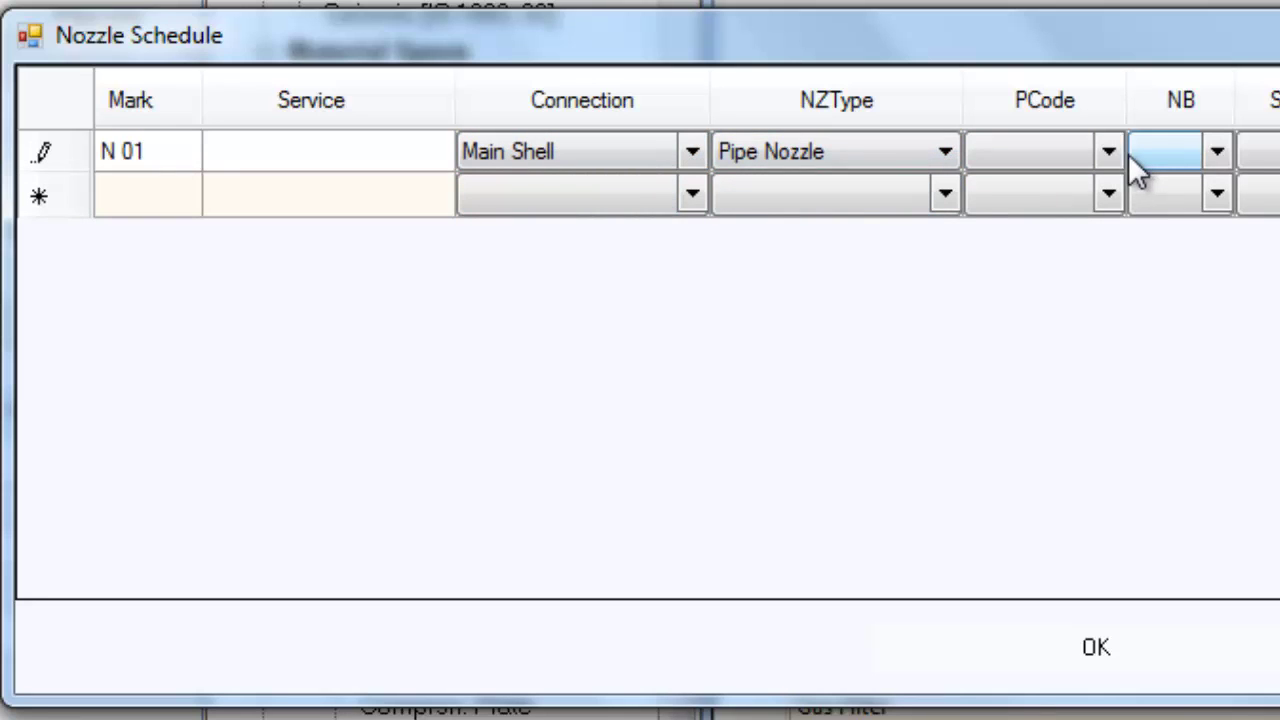
click(1109, 152)
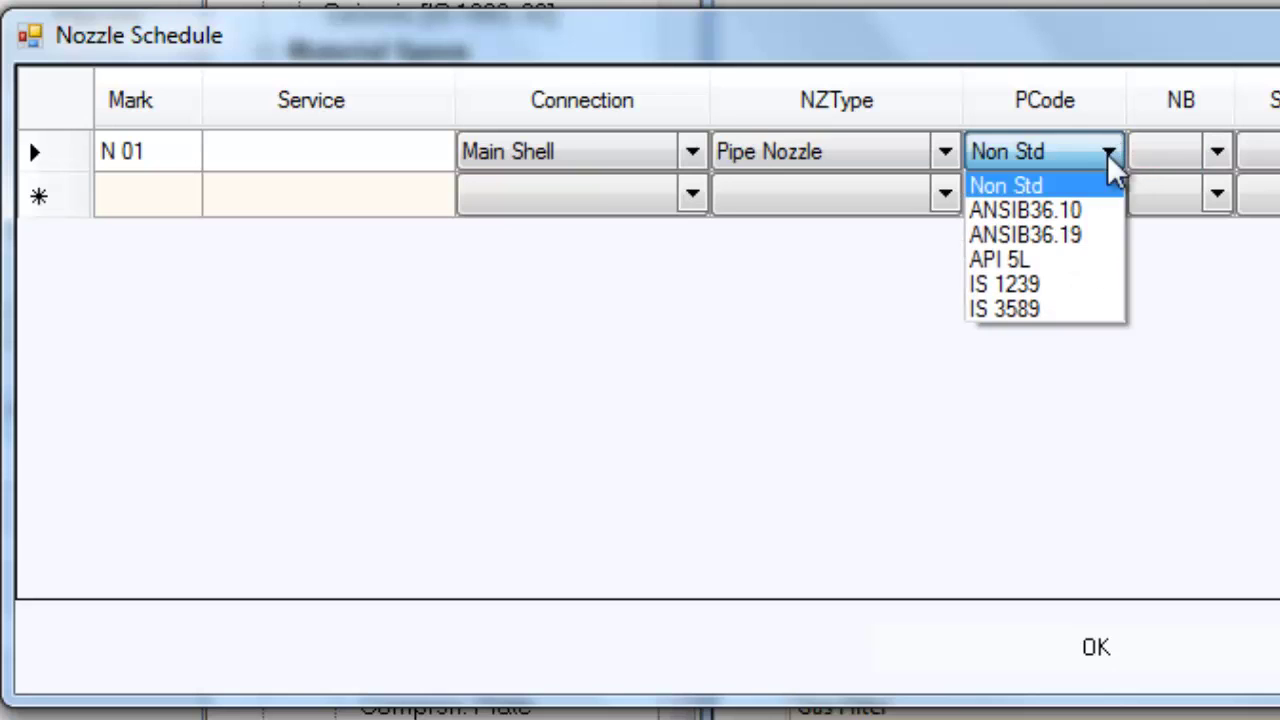
click(1086, 210)
click(1214, 156)
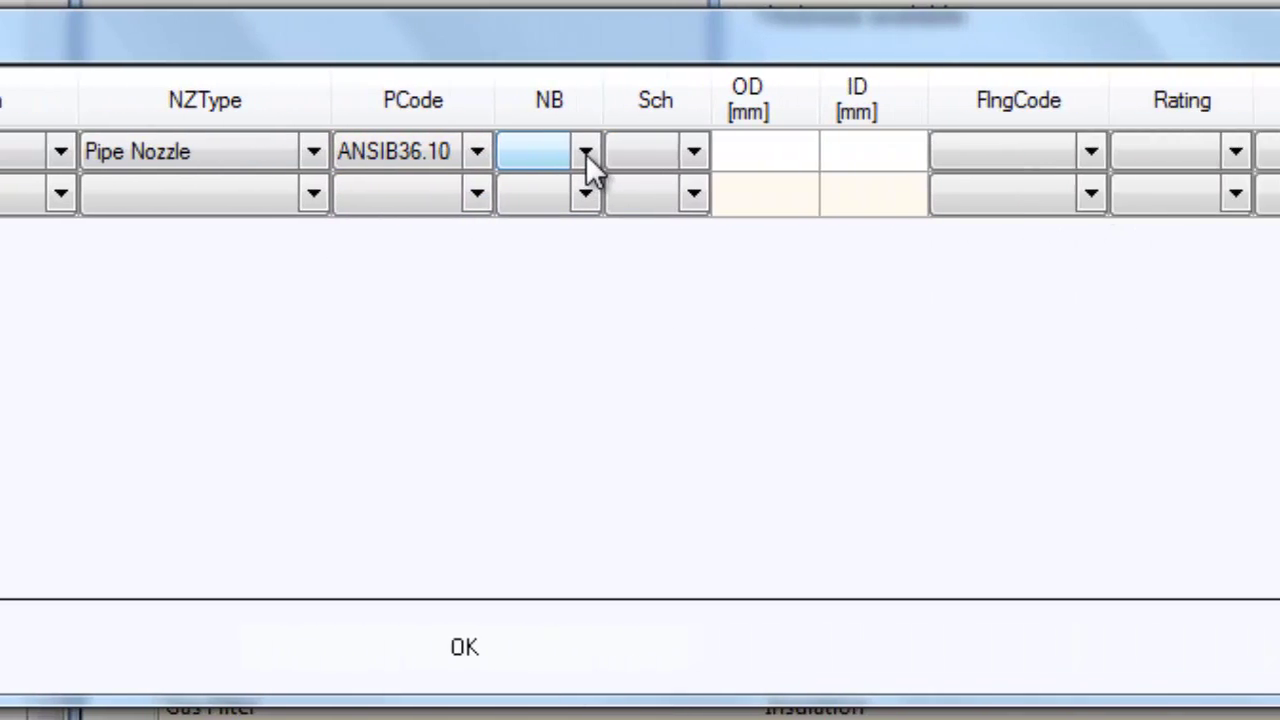
click(586, 152)
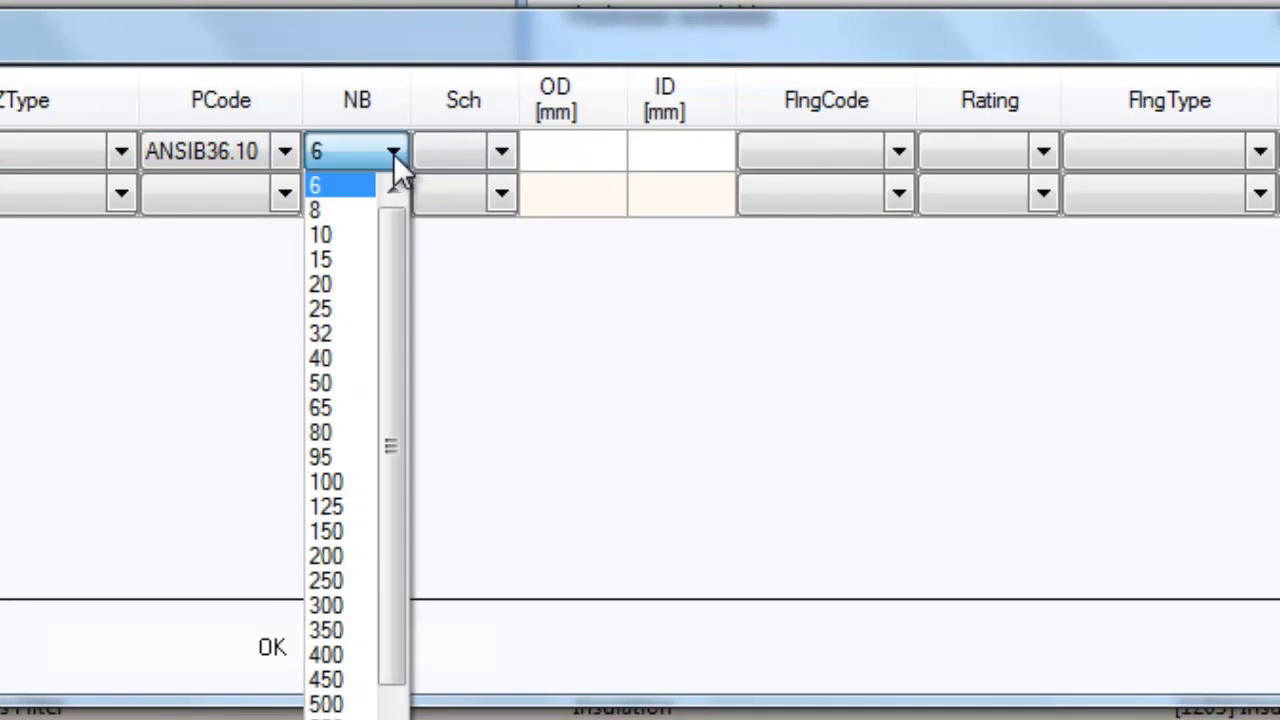
click(338, 531)
click(500, 150)
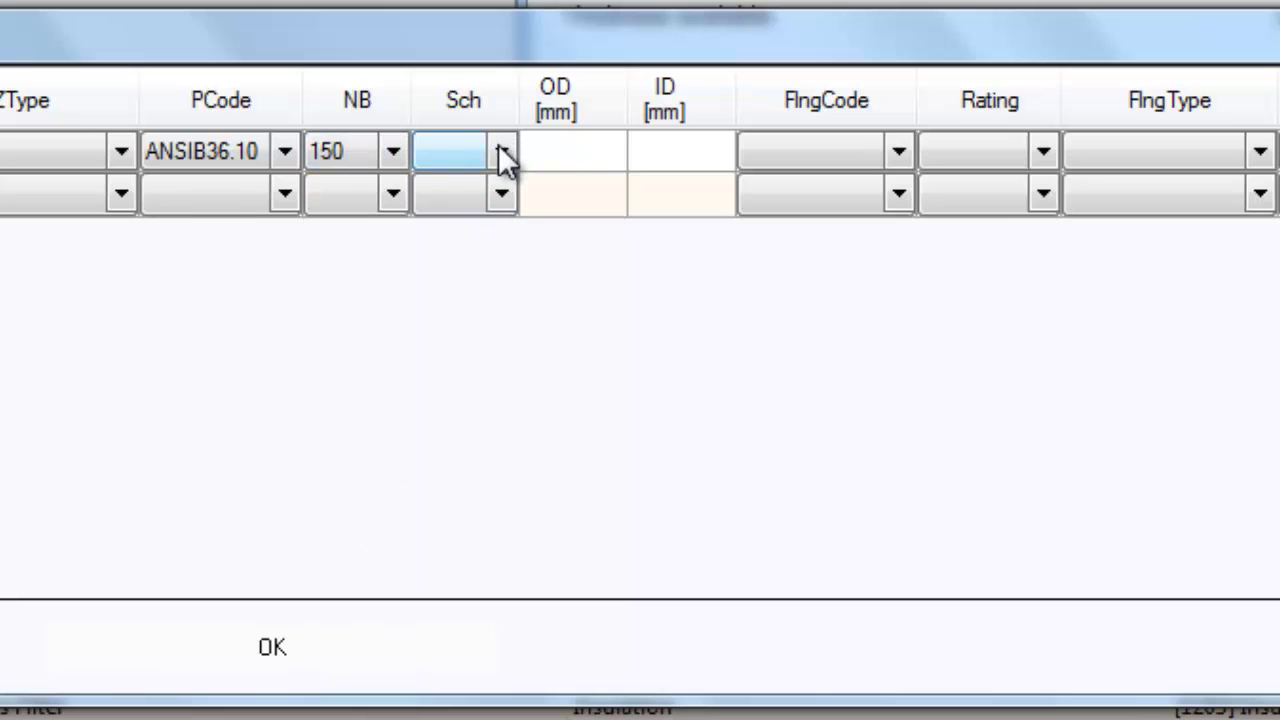
click(502, 152)
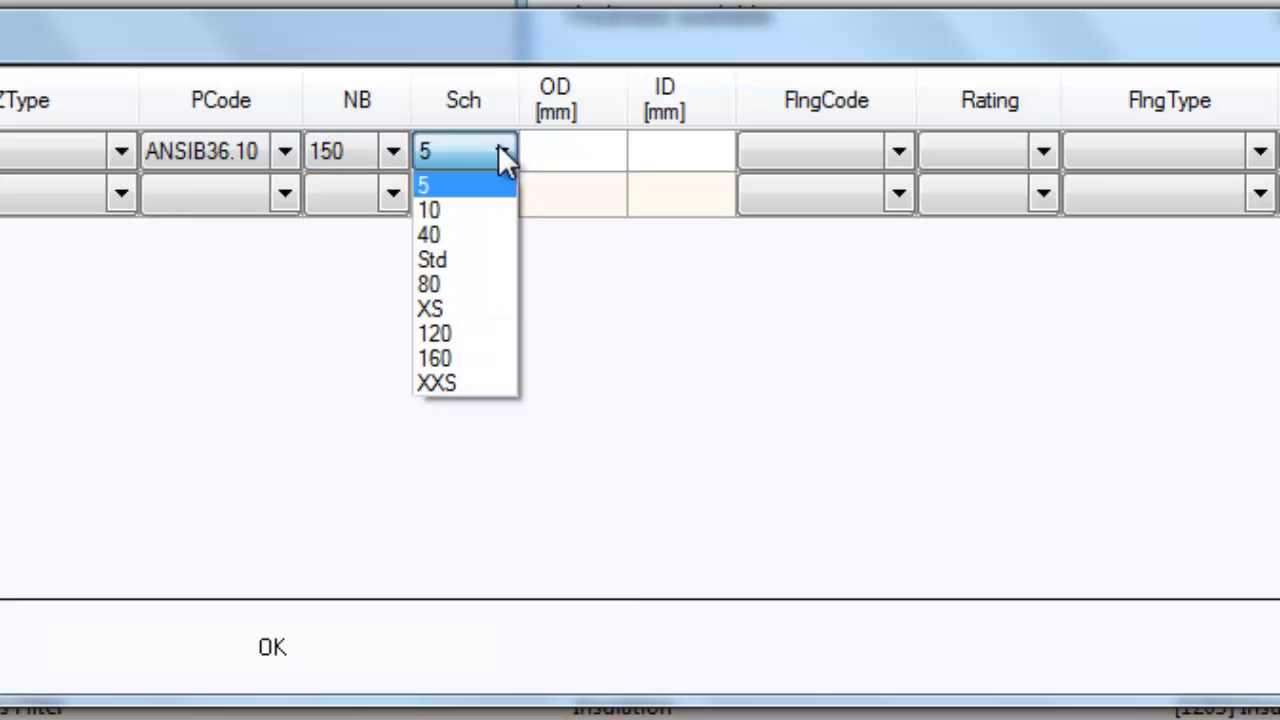
click(466, 283)
Give N 01 an ANSI B16.5 300# Weld Neck flange with a counter flange.
click(900, 152)
click(903, 151)
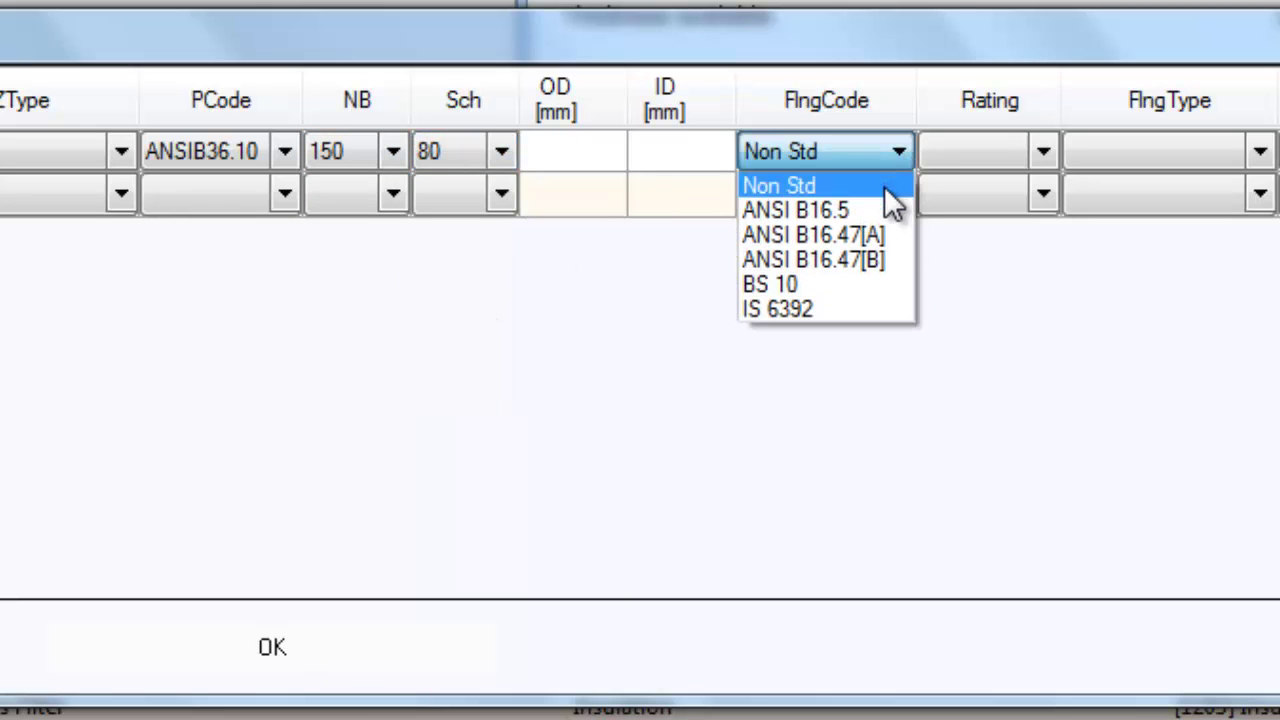
click(880, 212)
click(1042, 150)
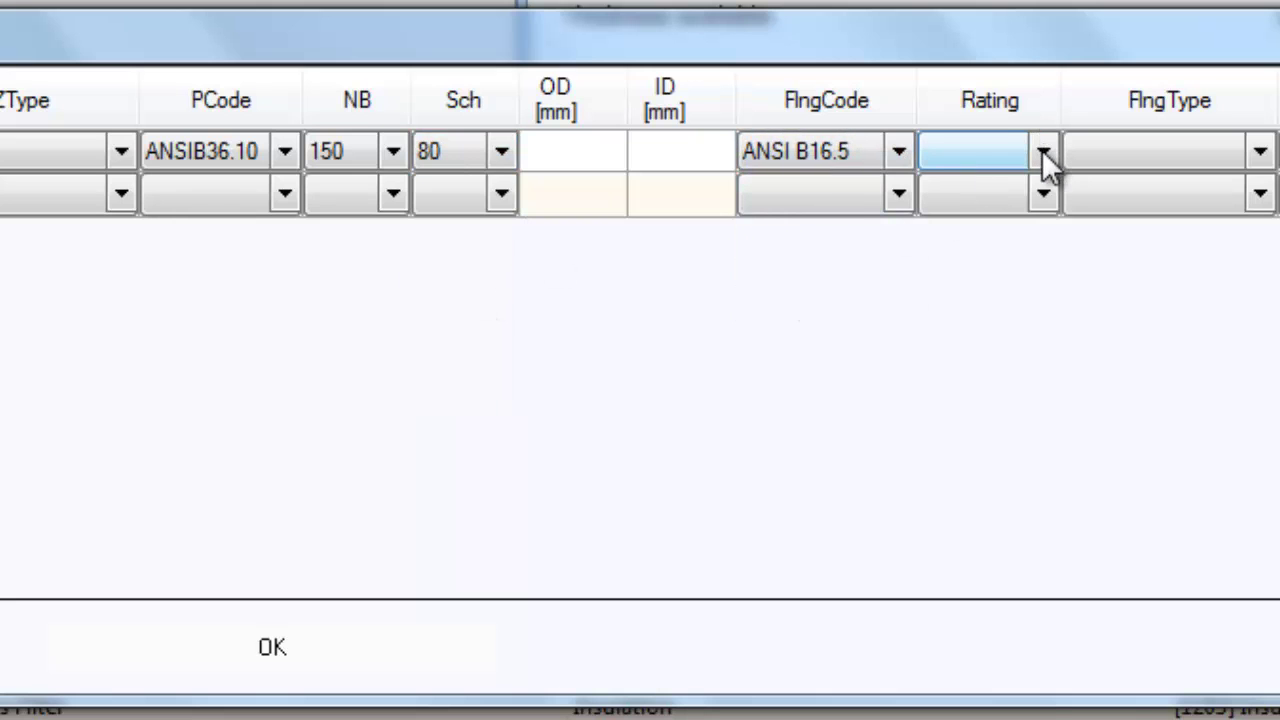
click(1042, 150)
click(946, 209)
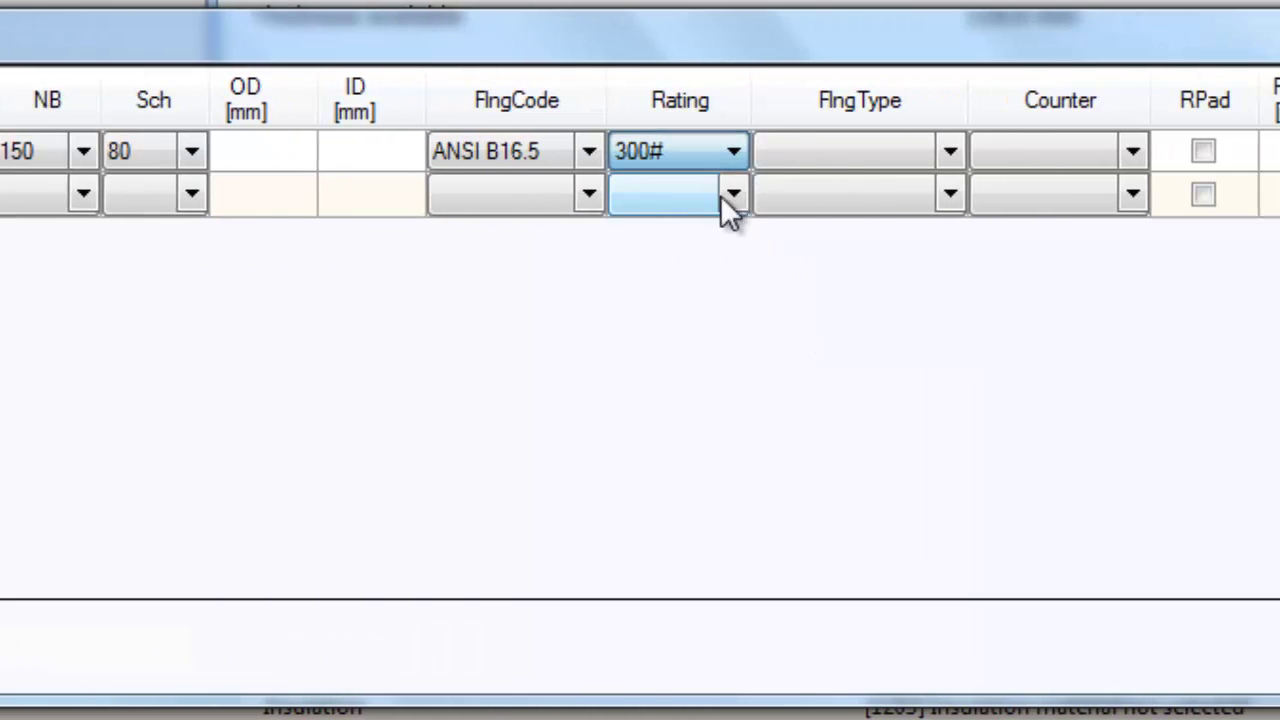
click(1259, 151)
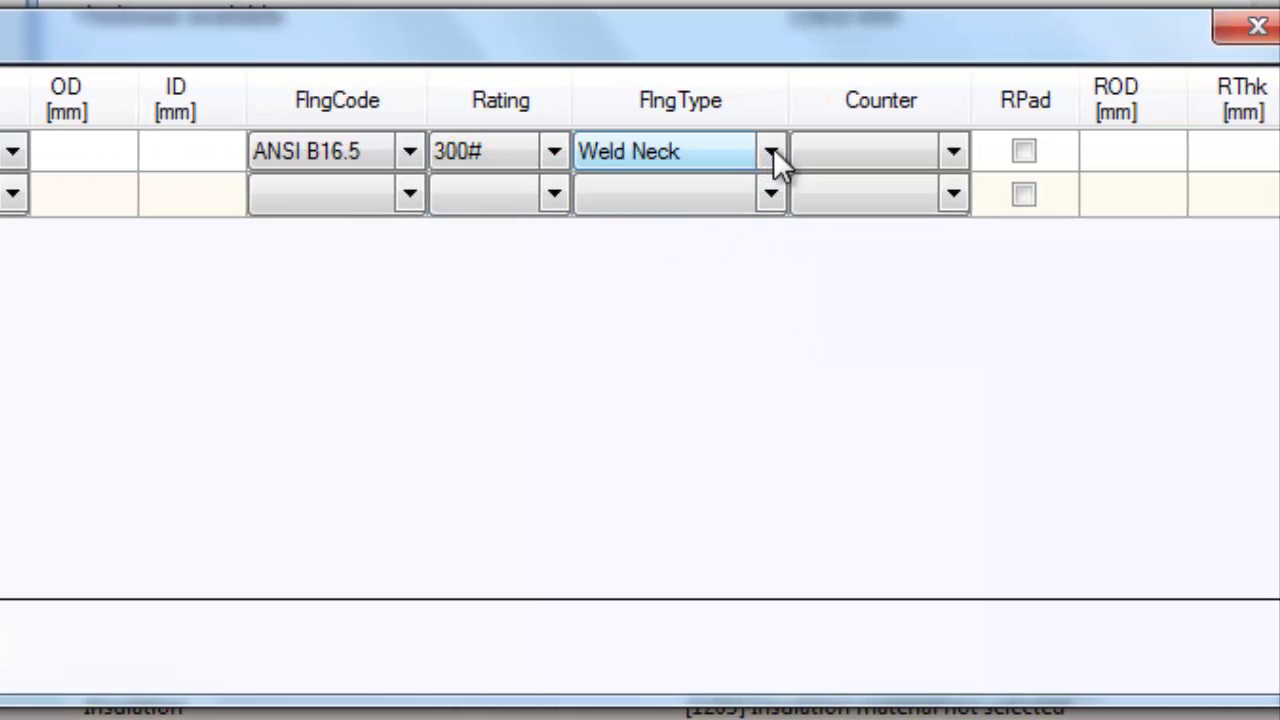
click(953, 152)
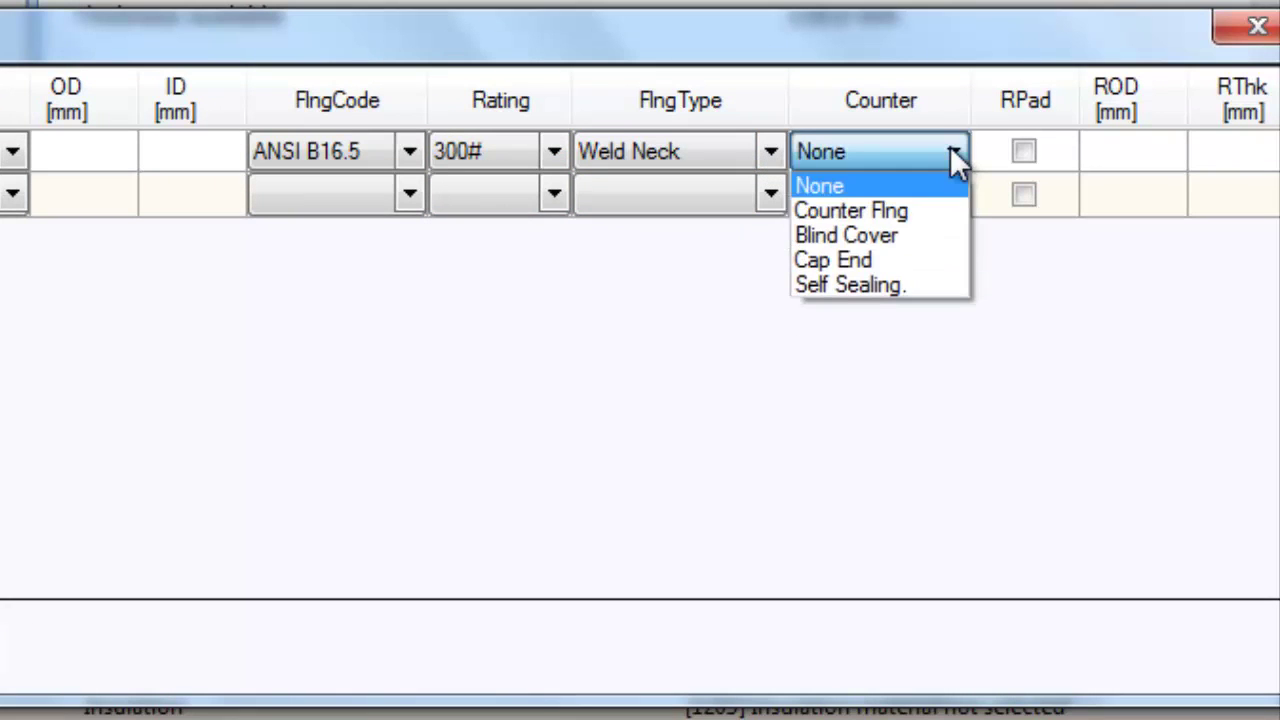
click(894, 214)
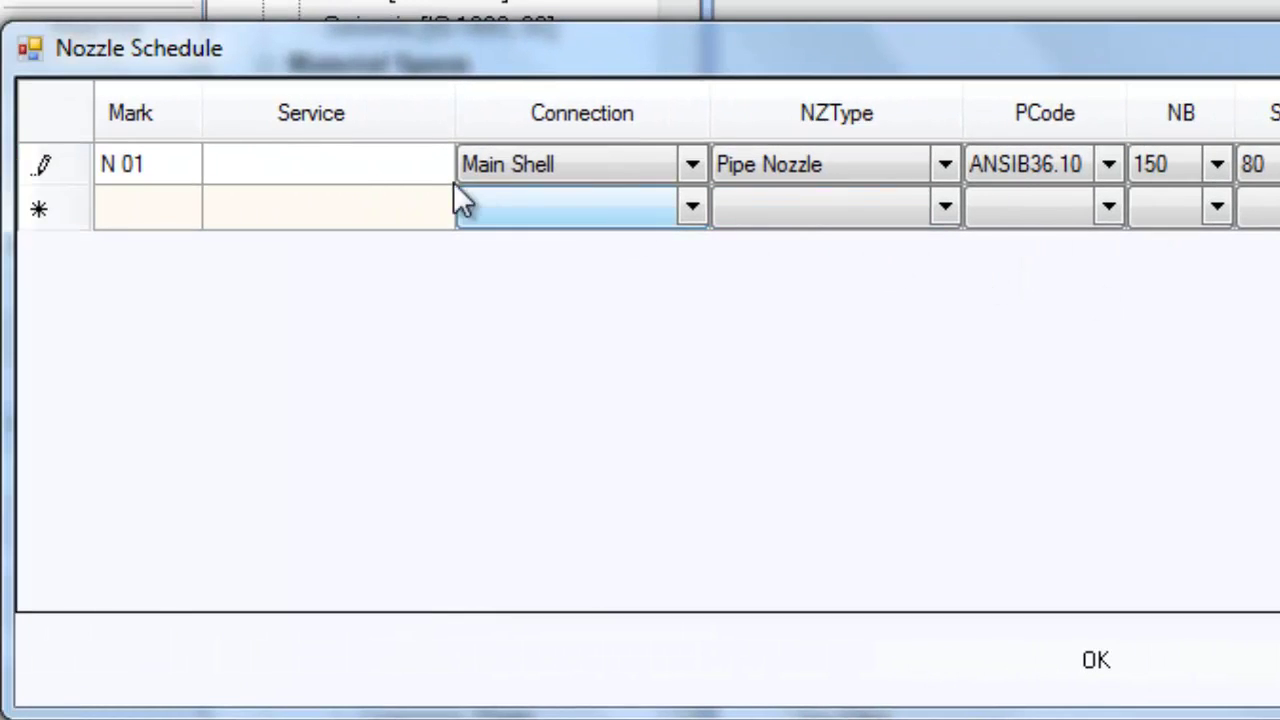
Add N 02 on the Main Shell: ANSIB36.10 pipe nozzle, 200 NB, ANSI B16.5 300# Weld Neck.
click(190, 216)
click(518, 212)
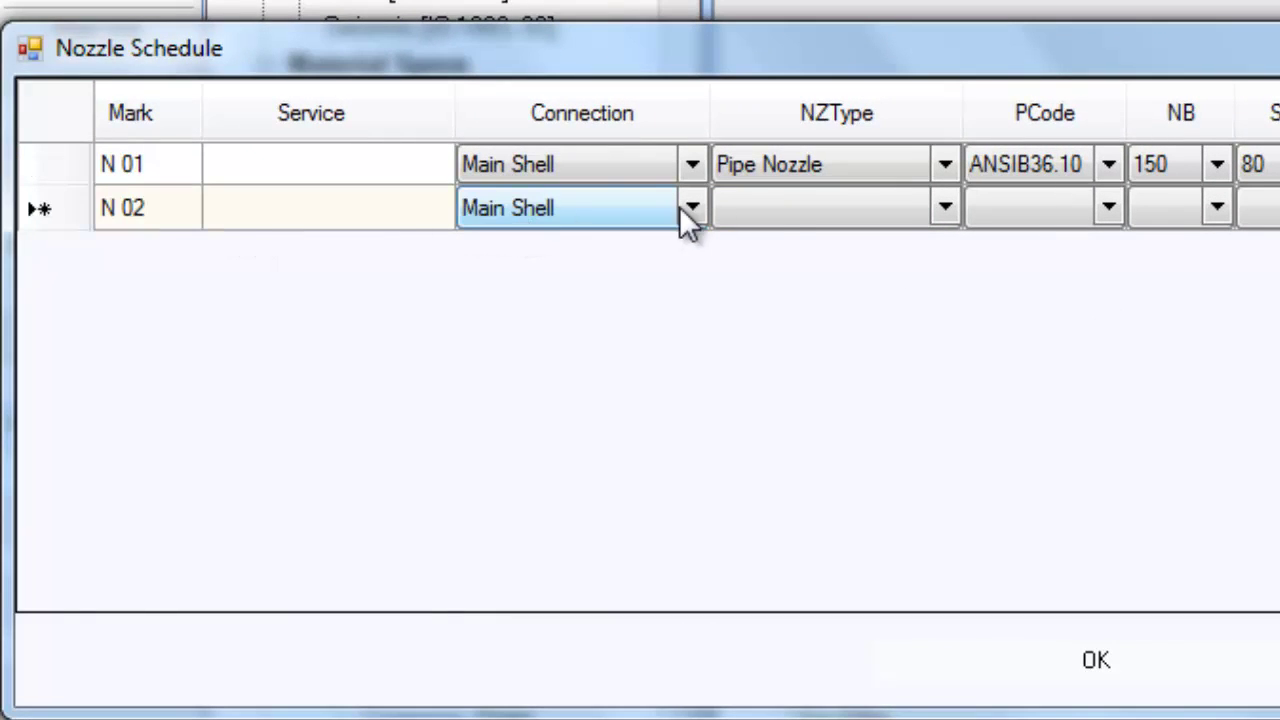
click(768, 208)
click(1050, 208)
click(652, 212)
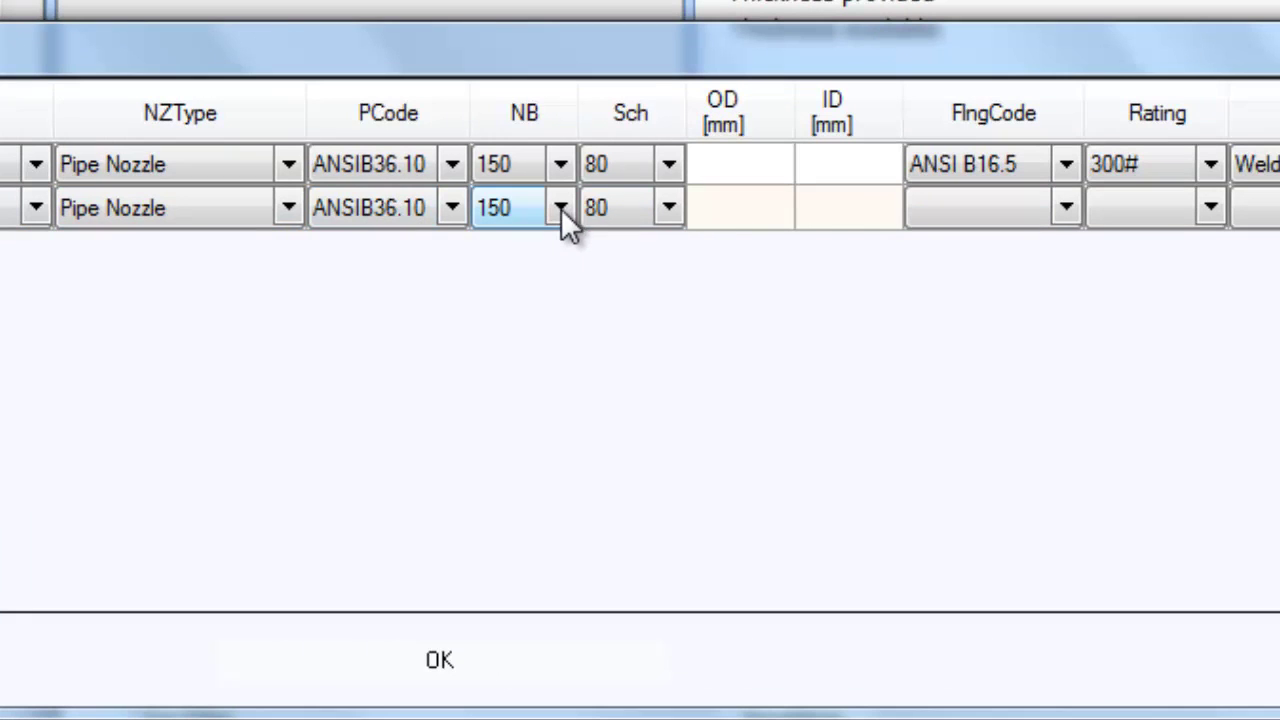
click(560, 208)
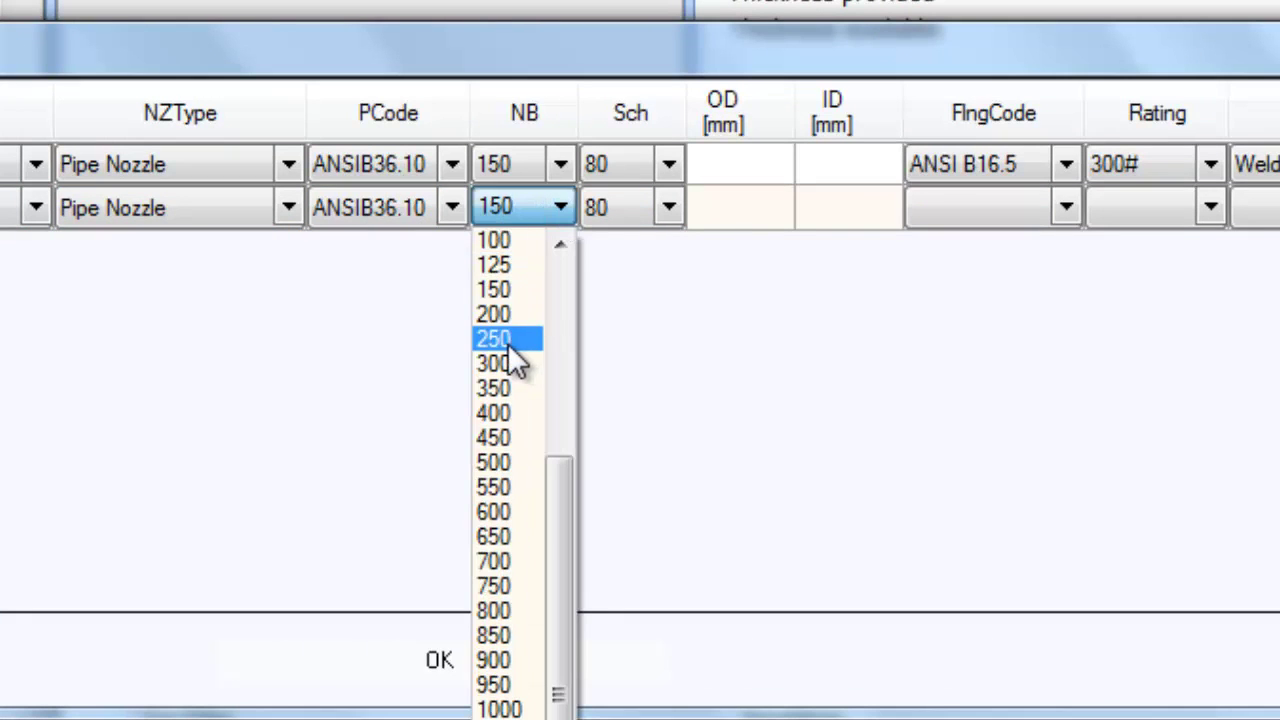
click(500, 315)
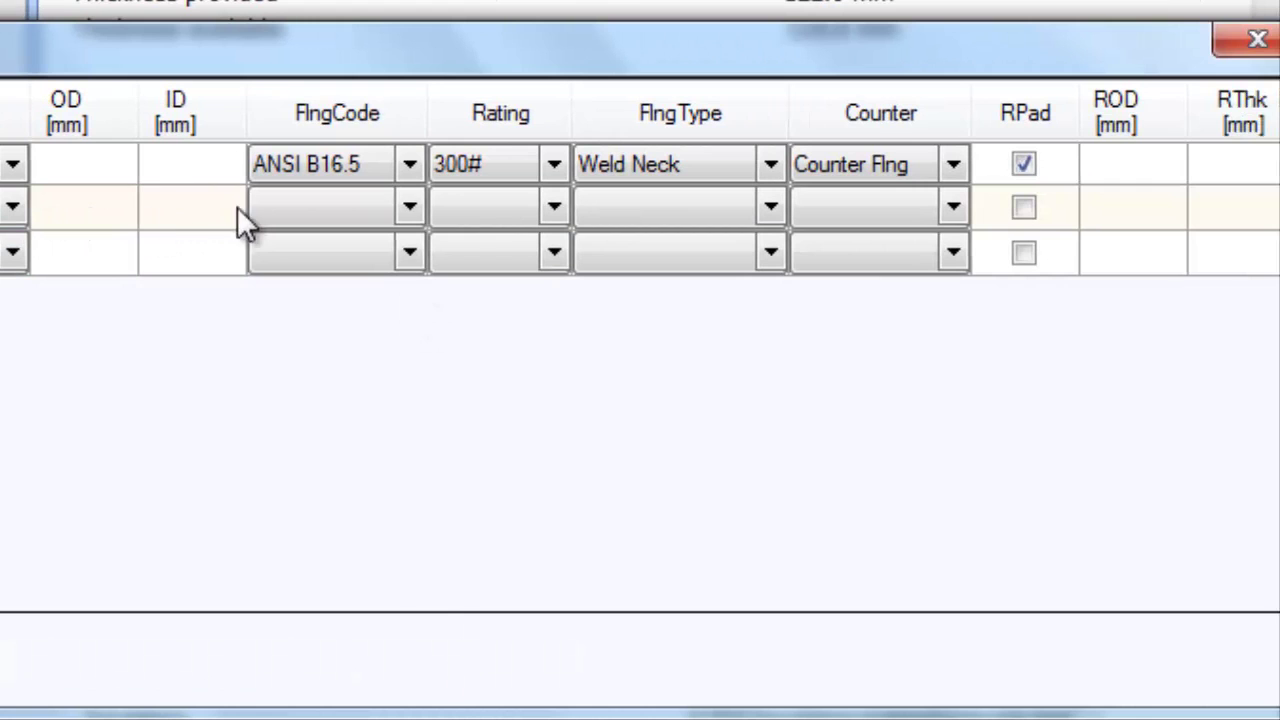
click(488, 207)
click(665, 212)
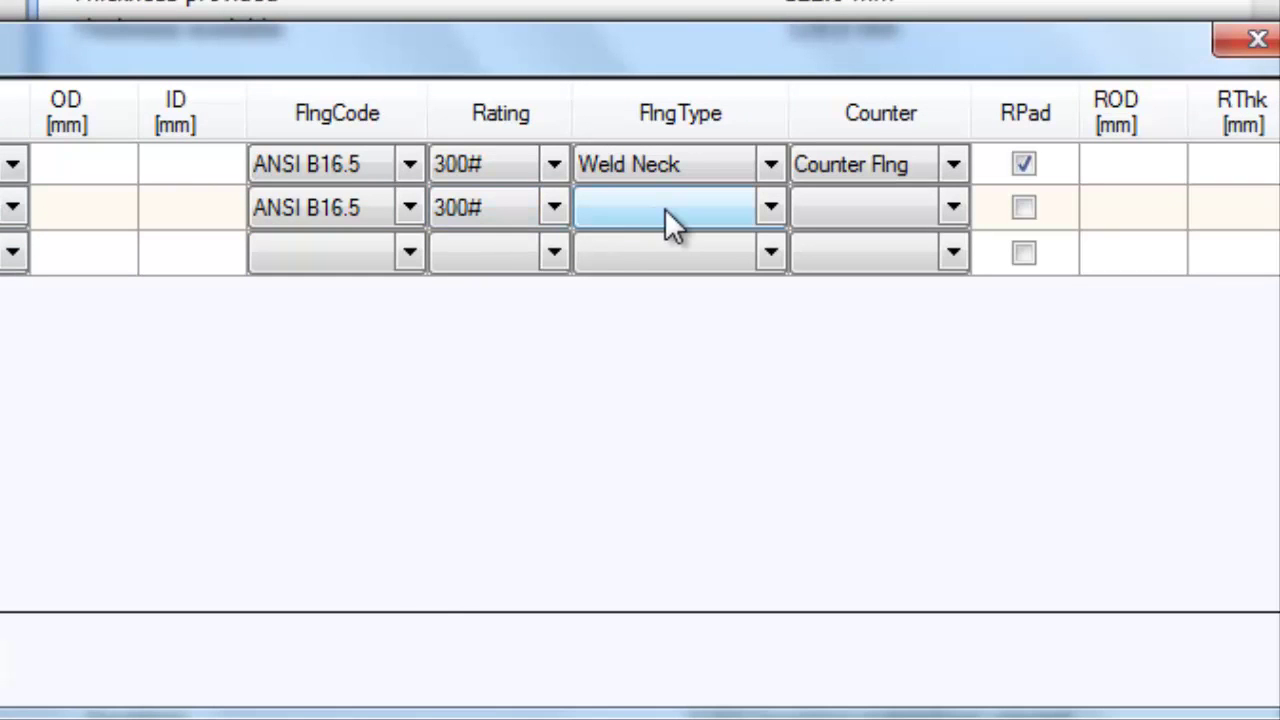
Give N 02 a counter flange and add N 03 as a Pipe Nozzle on Cover (Front).
click(851, 210)
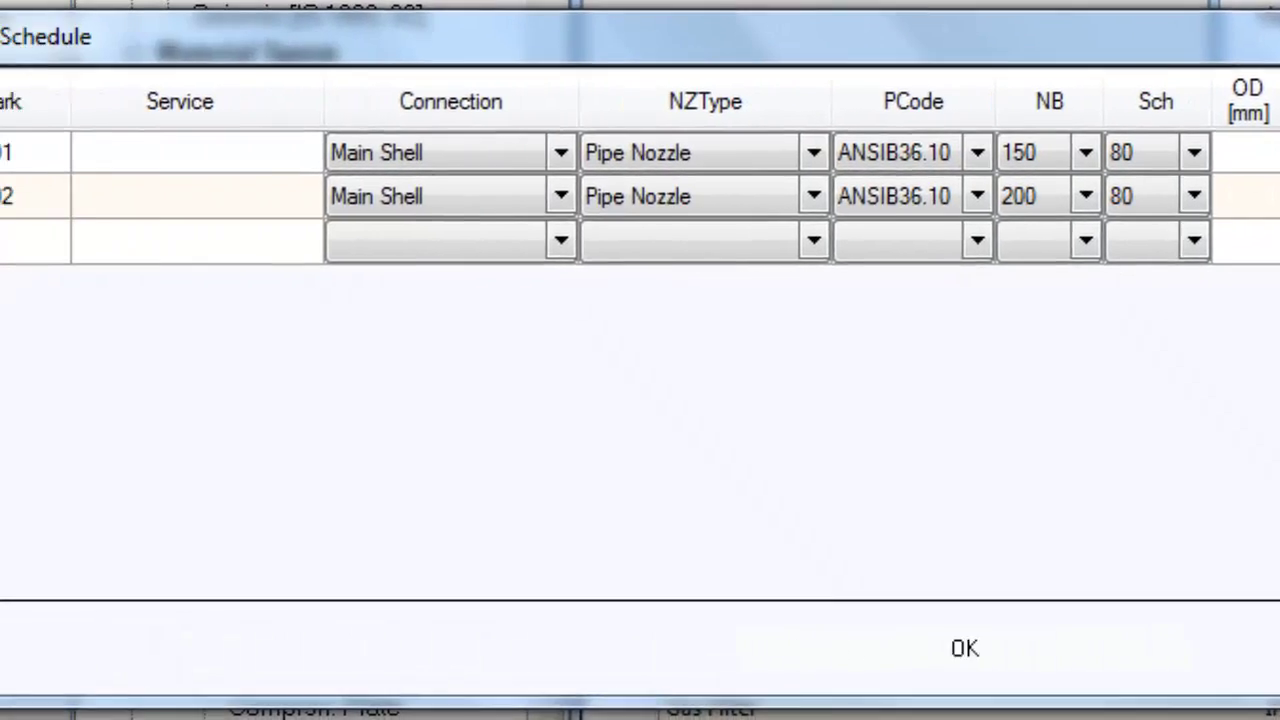
click(155, 228)
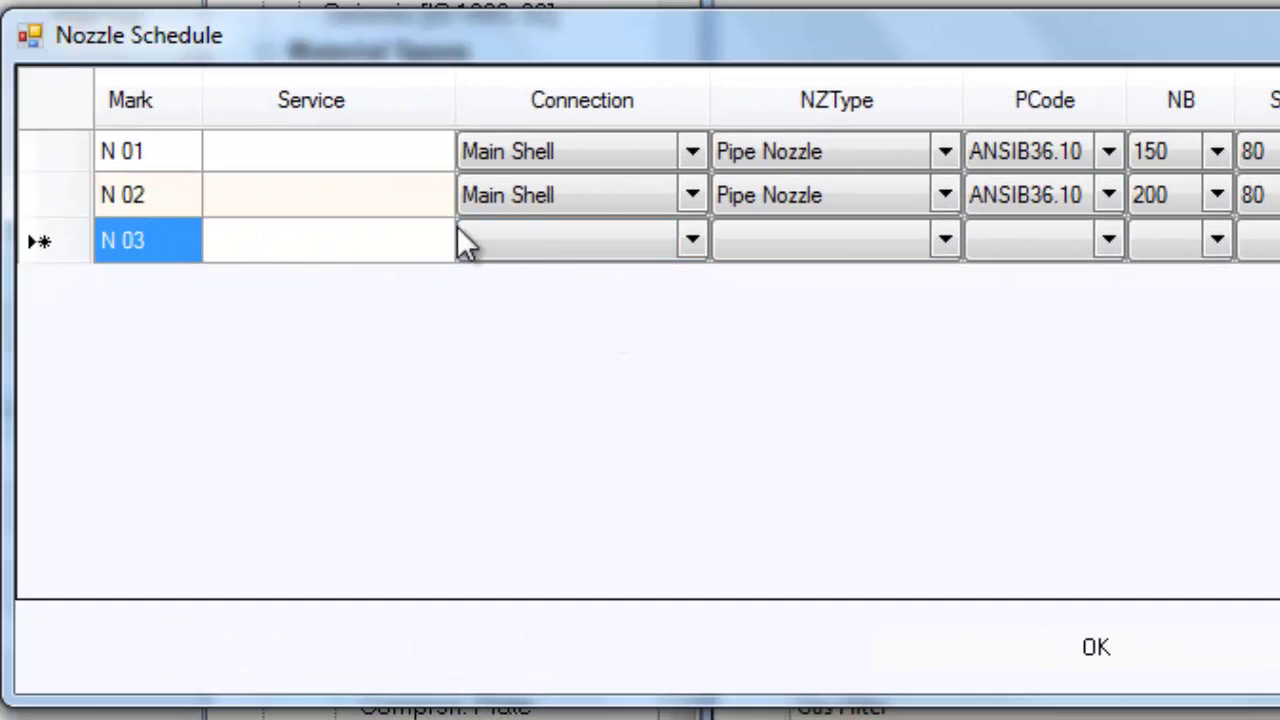
click(550, 237)
click(690, 239)
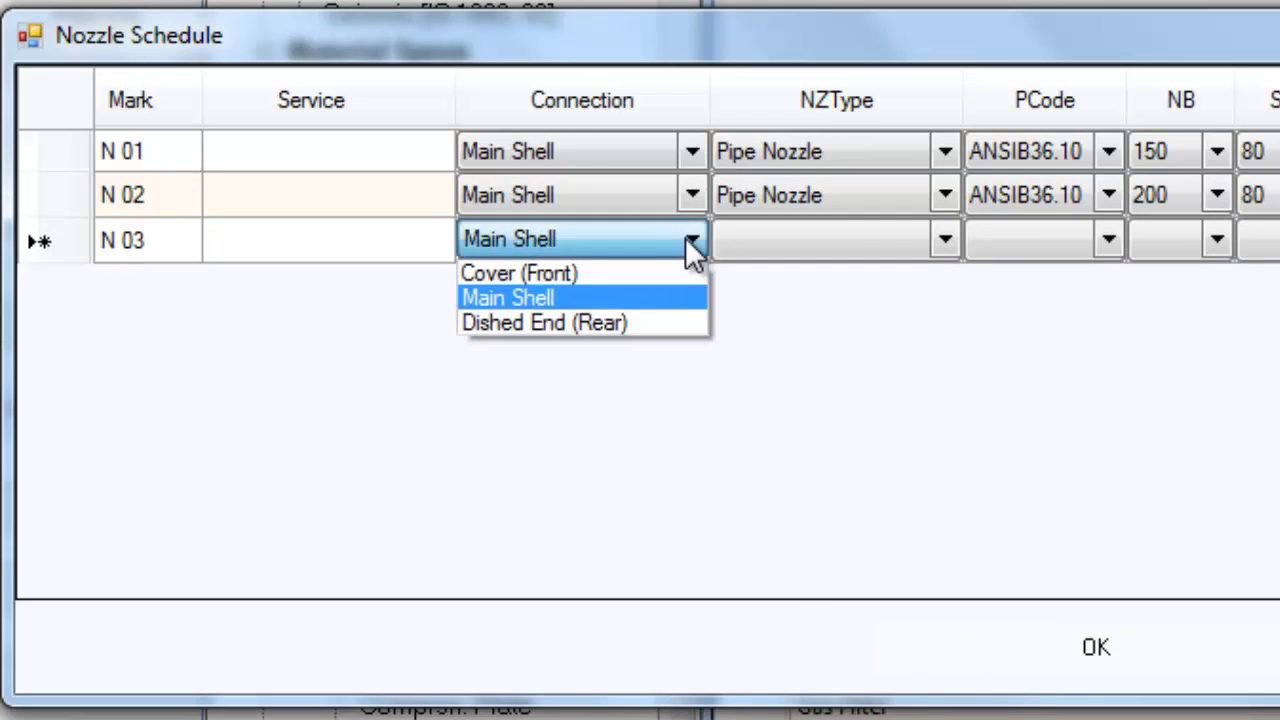
click(612, 274)
click(803, 238)
click(1085, 240)
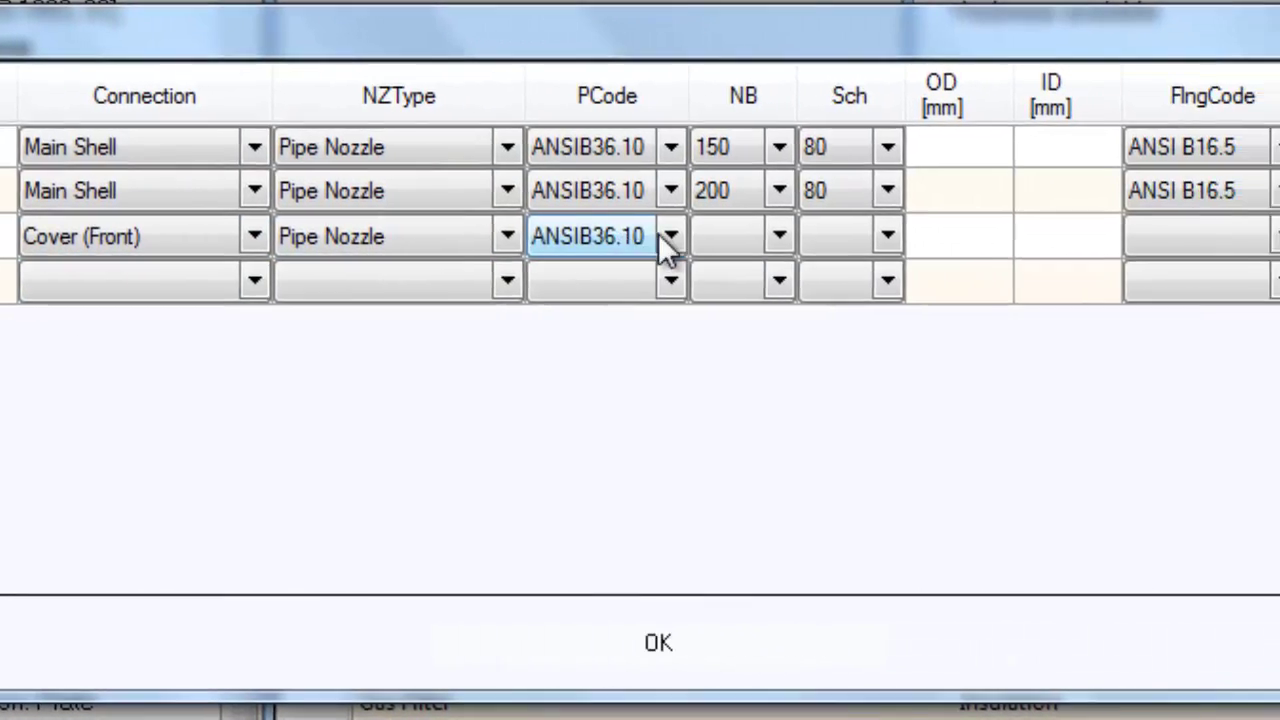
Set N 03 to 50 NB schedule 80, ANSI B16.5 300# Weld Neck with Blind Cover.
click(704, 240)
click(563, 236)
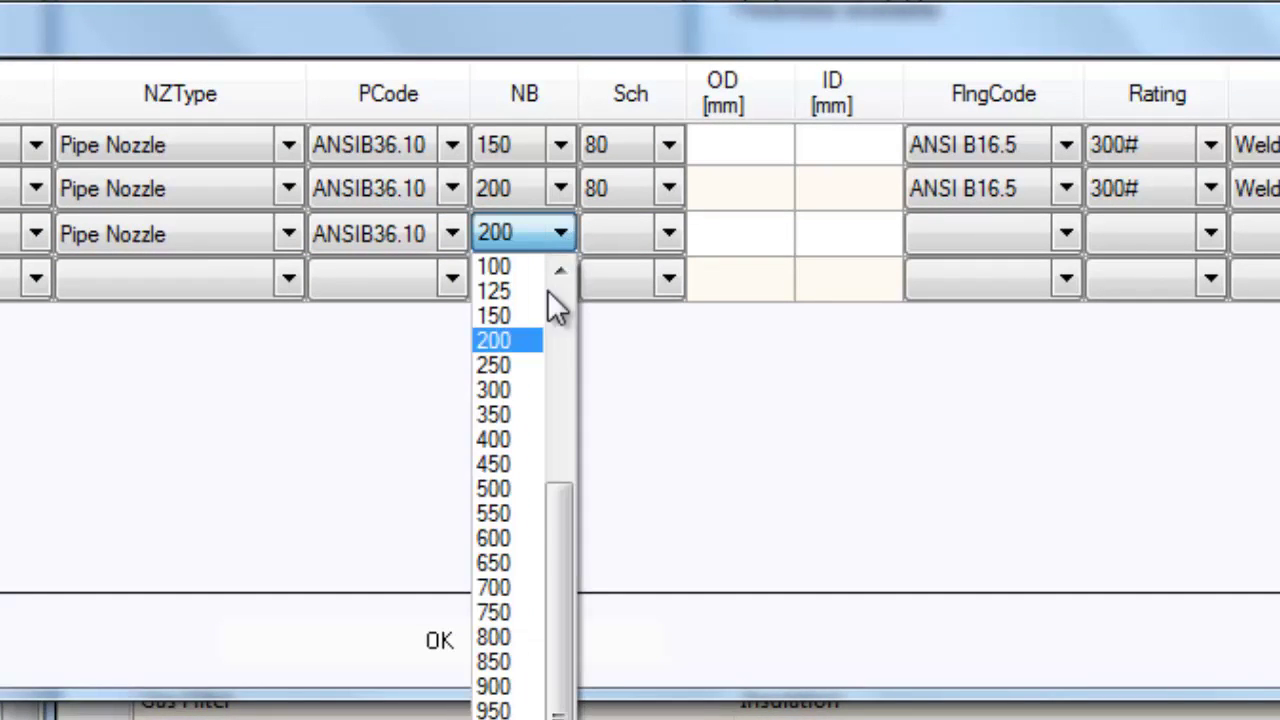
scroll(558, 330, up, 4)
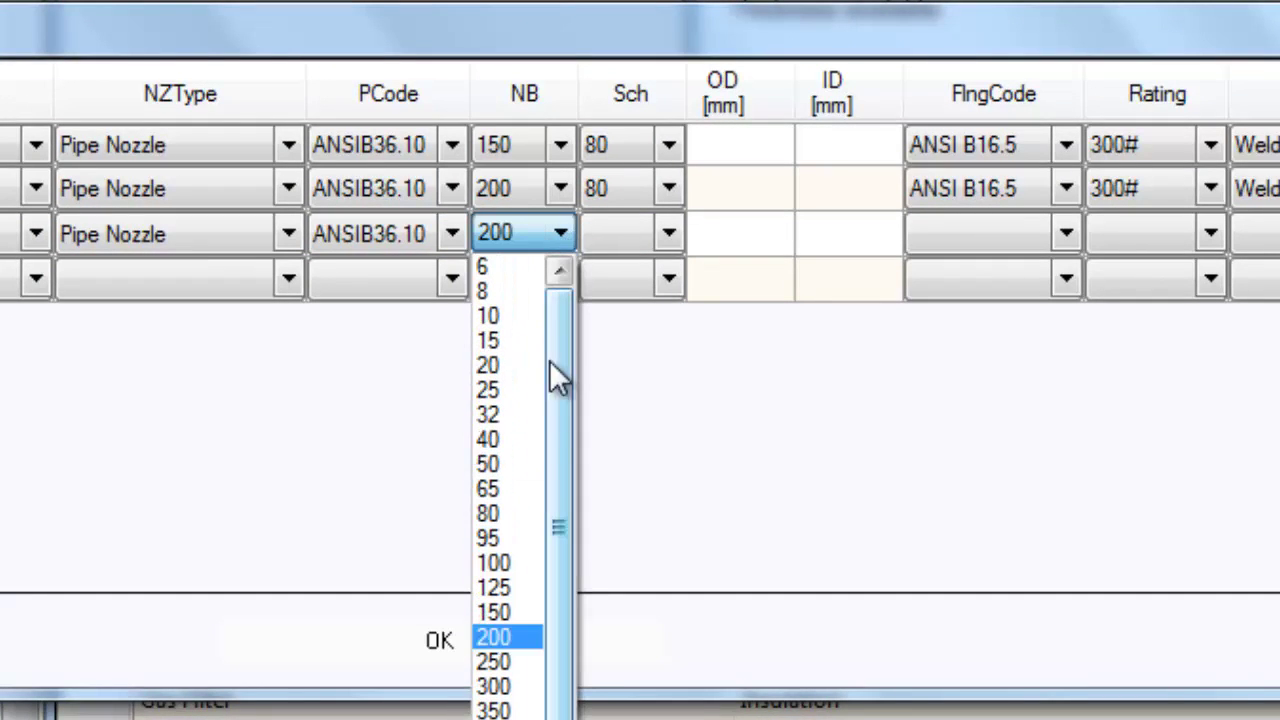
click(490, 464)
click(622, 244)
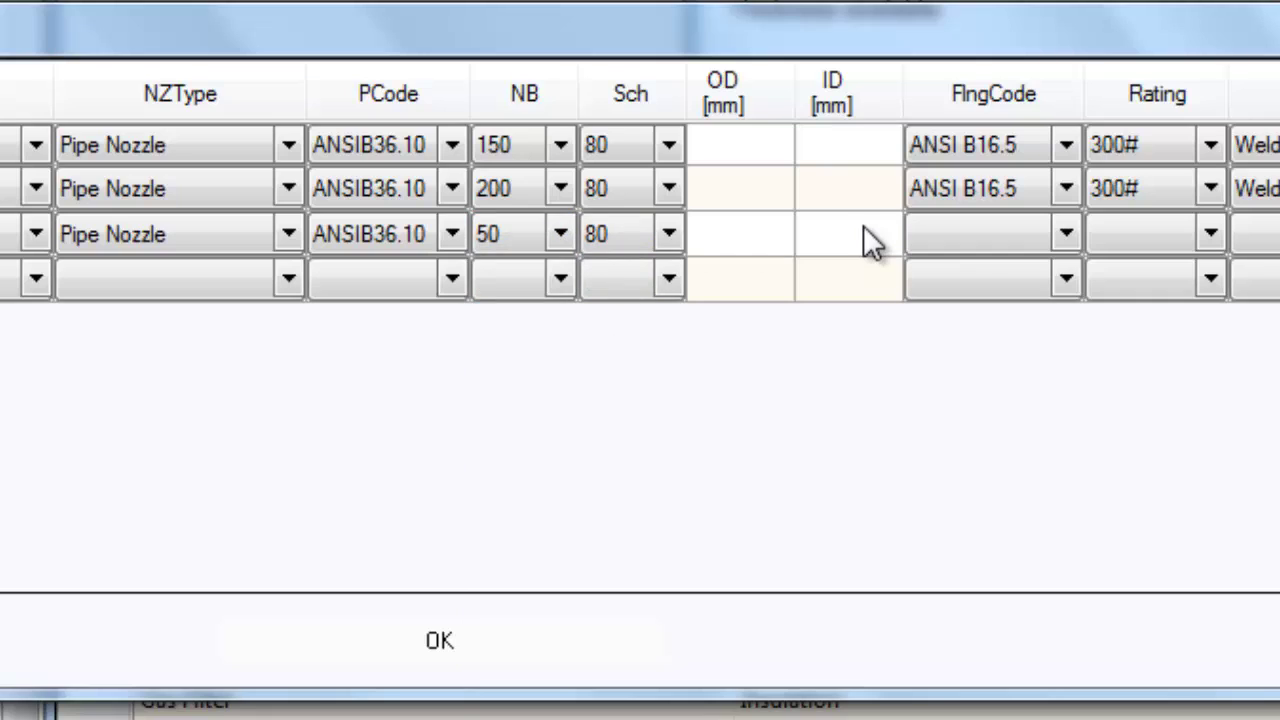
click(985, 236)
click(1165, 236)
click(1270, 236)
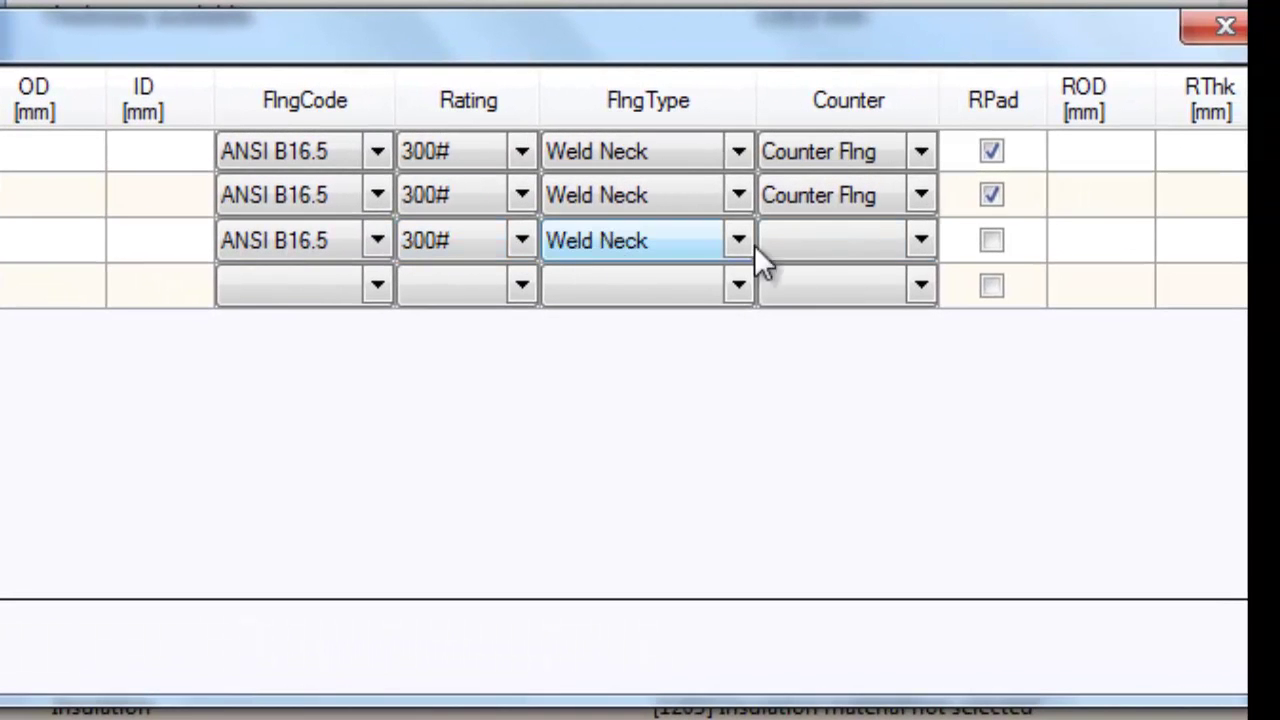
click(914, 240)
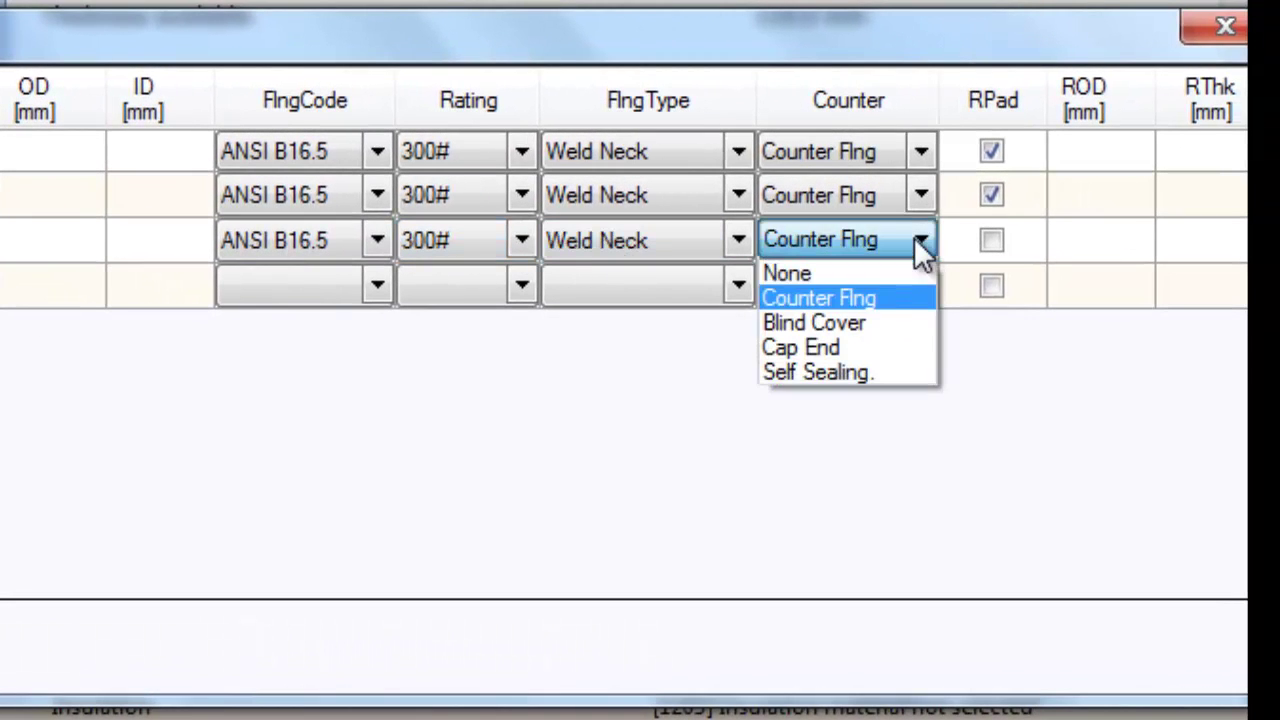
click(866, 322)
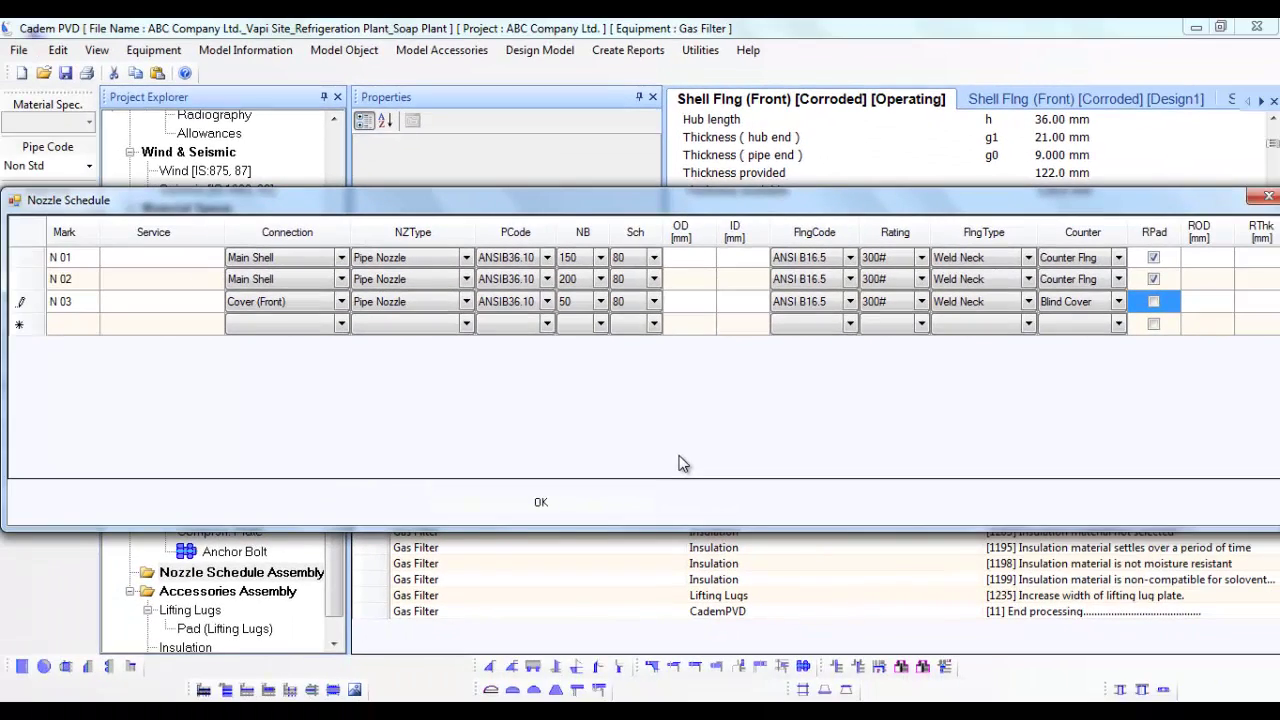
Save the nozzle schedule and redesign the Gas Filter, which flags N 03's thickness as inadequate.
click(535, 502)
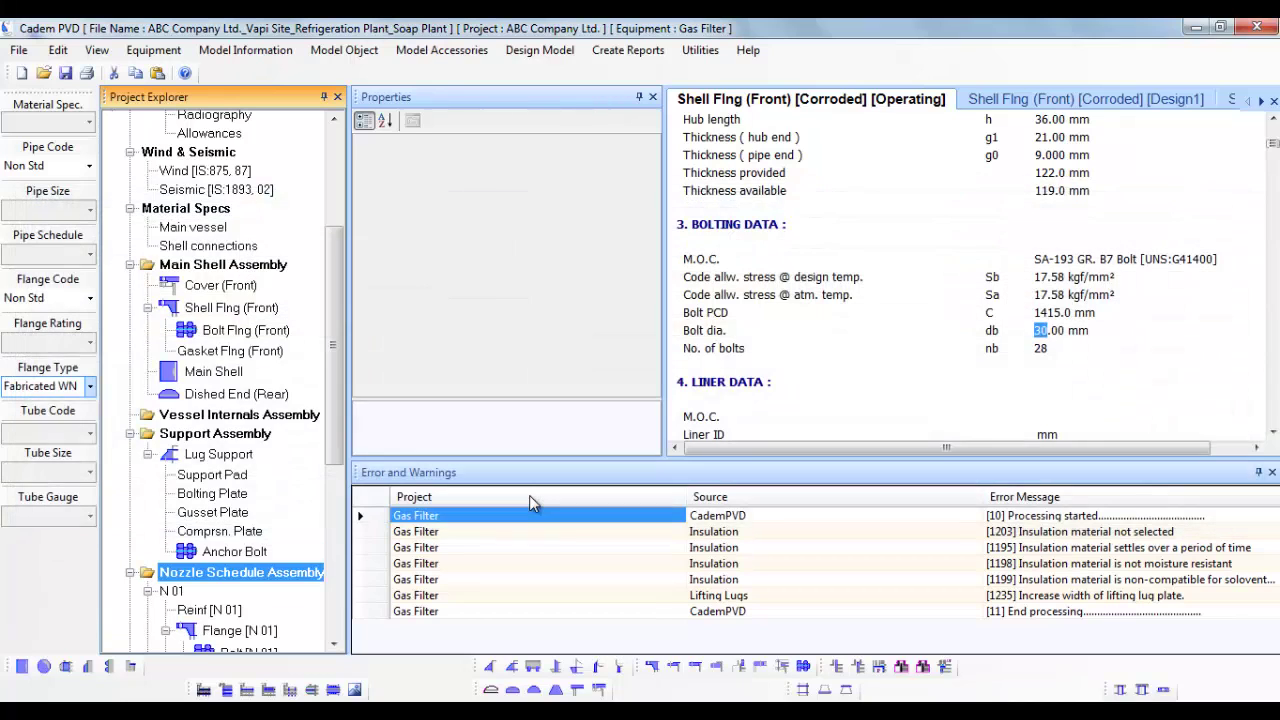
drag(336, 436, 348, 578)
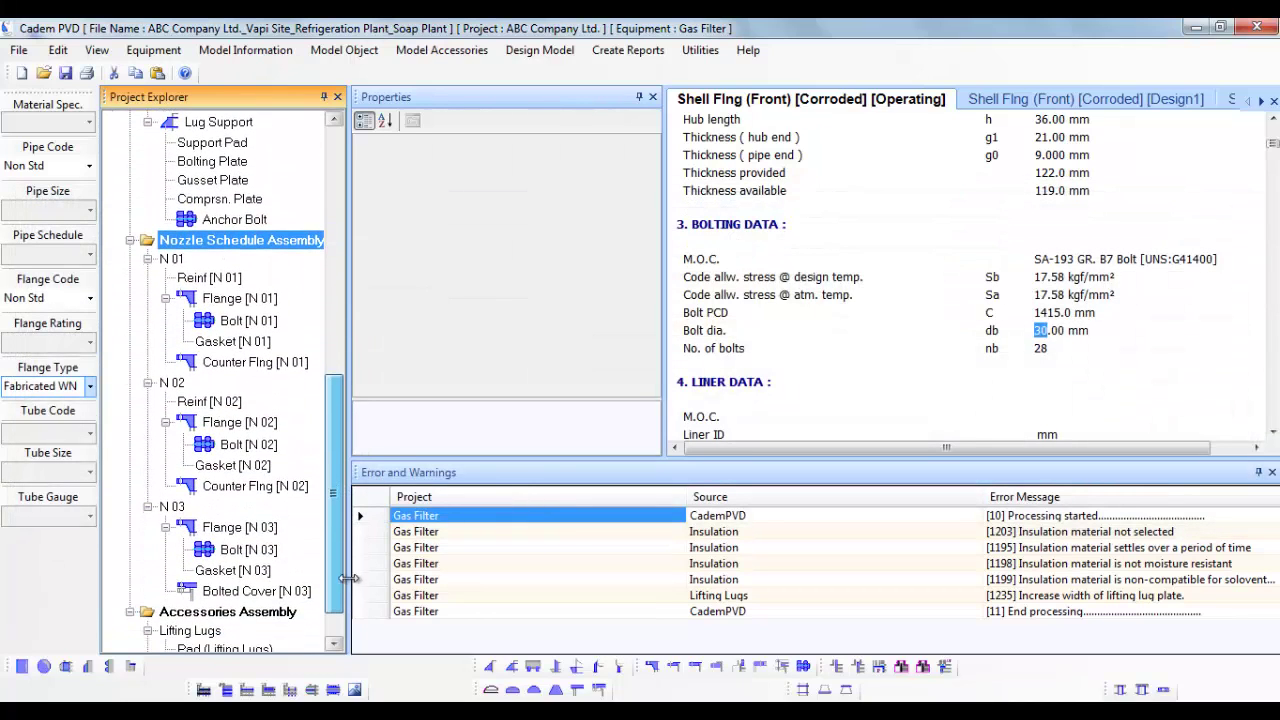
click(560, 54)
click(562, 71)
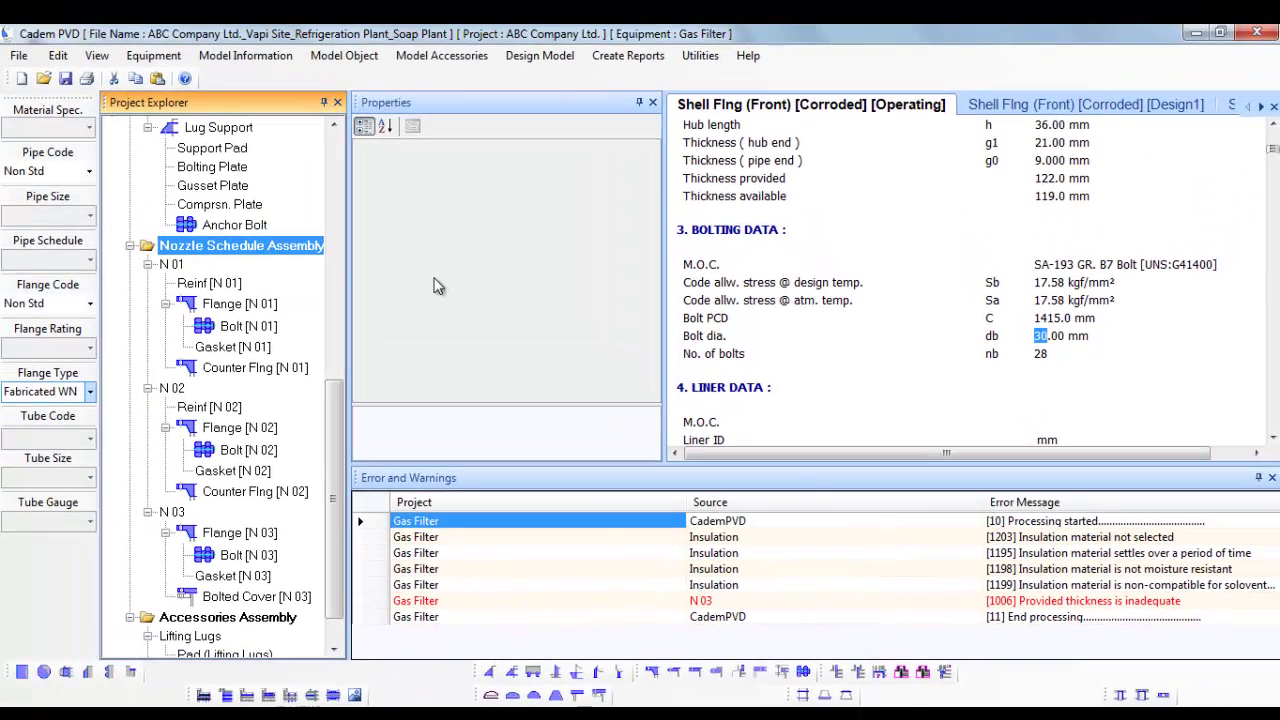
right_click(308, 255)
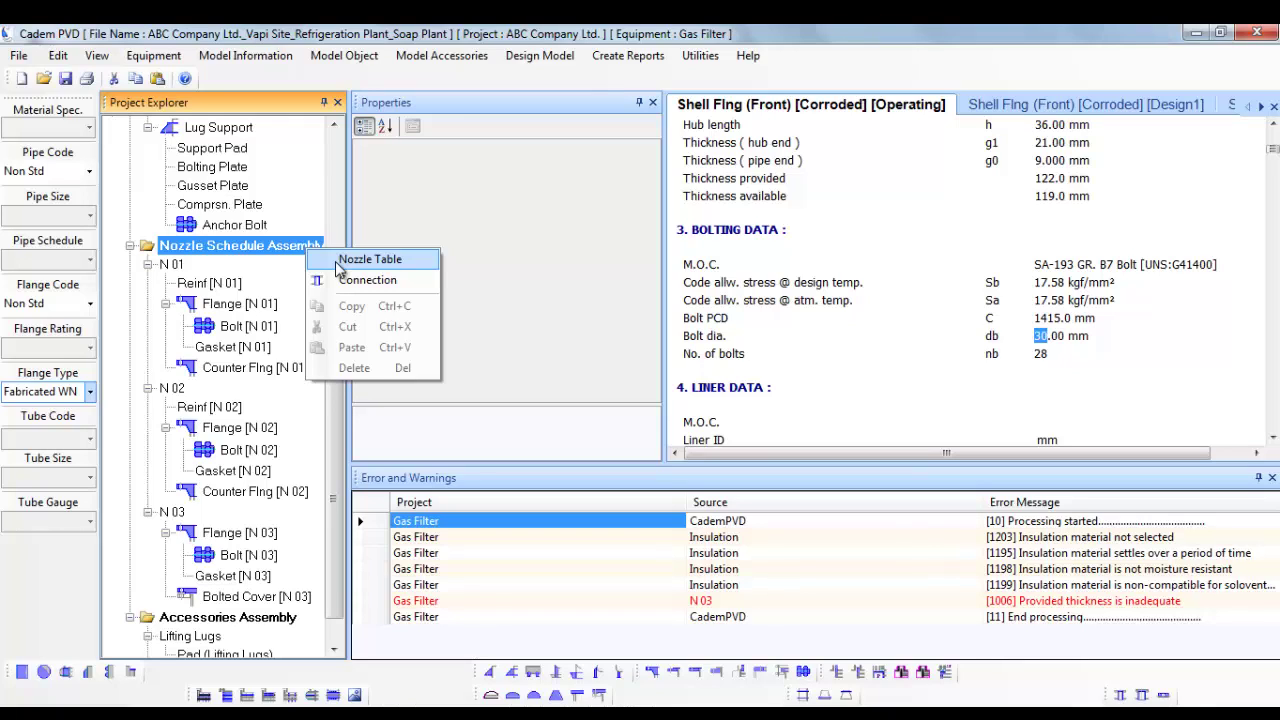
Change N 03 to schedule 160 and rerun the equipment design.
click(368, 259)
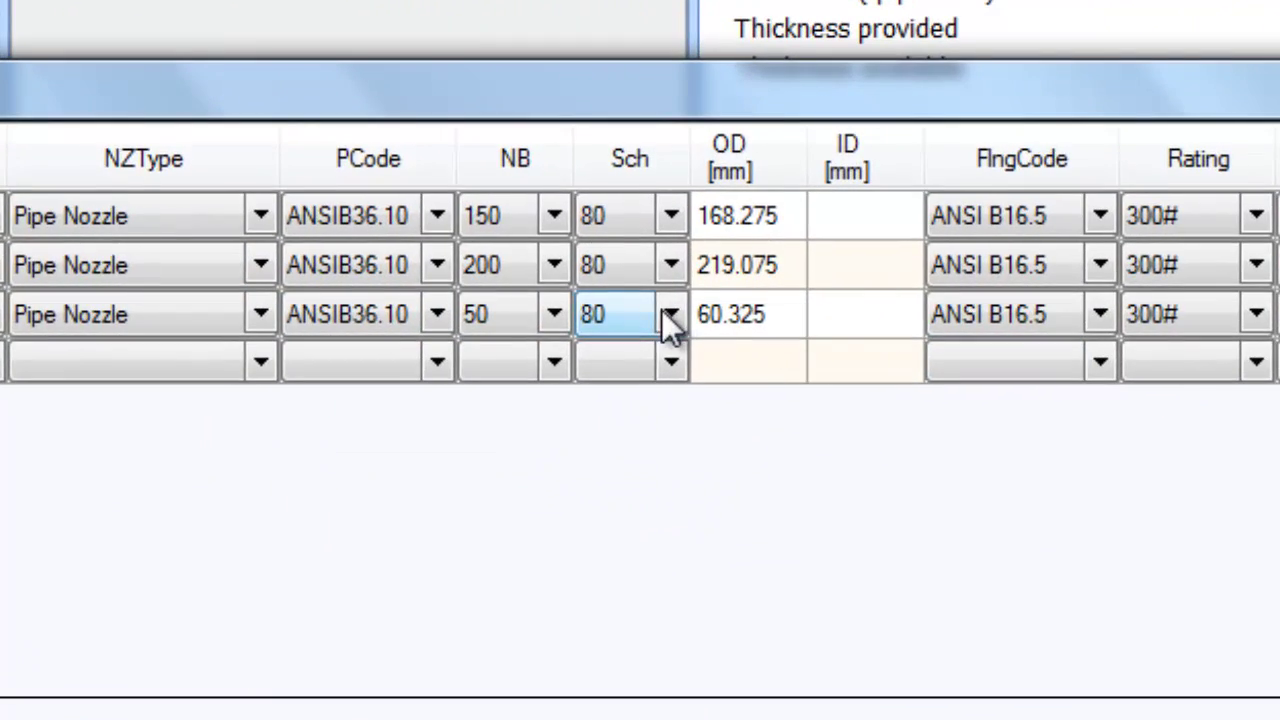
click(668, 316)
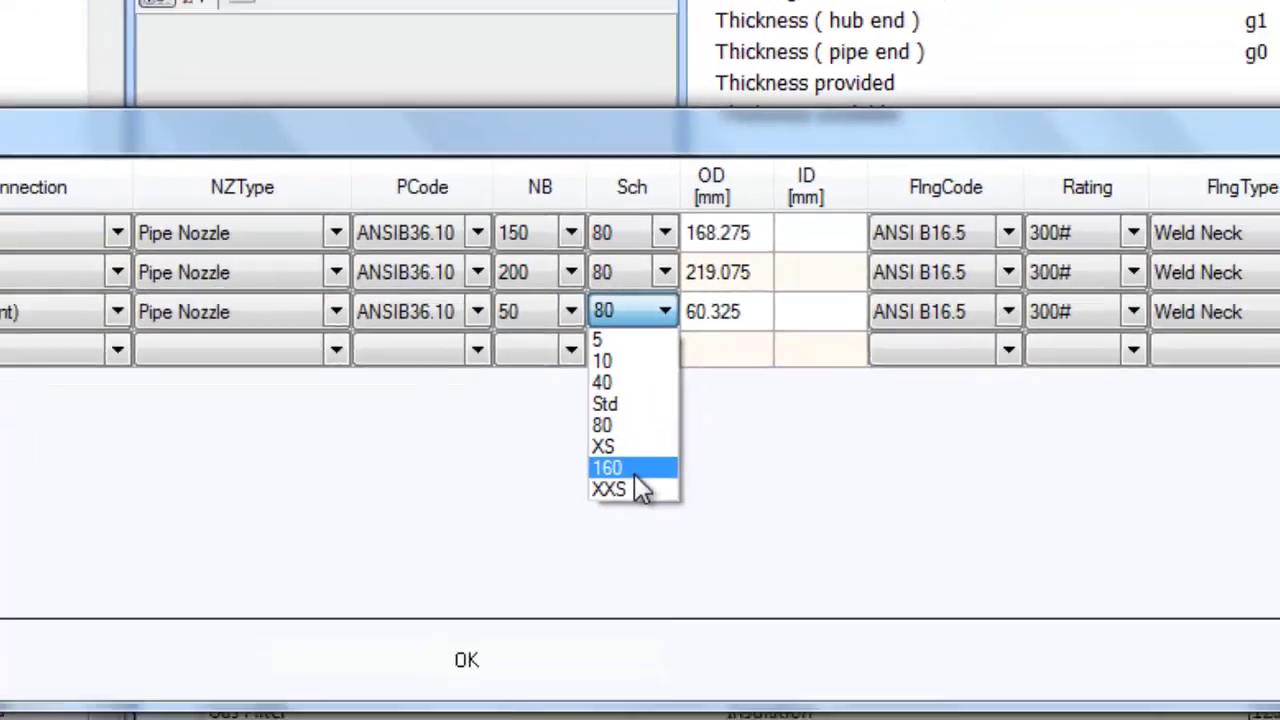
click(630, 505)
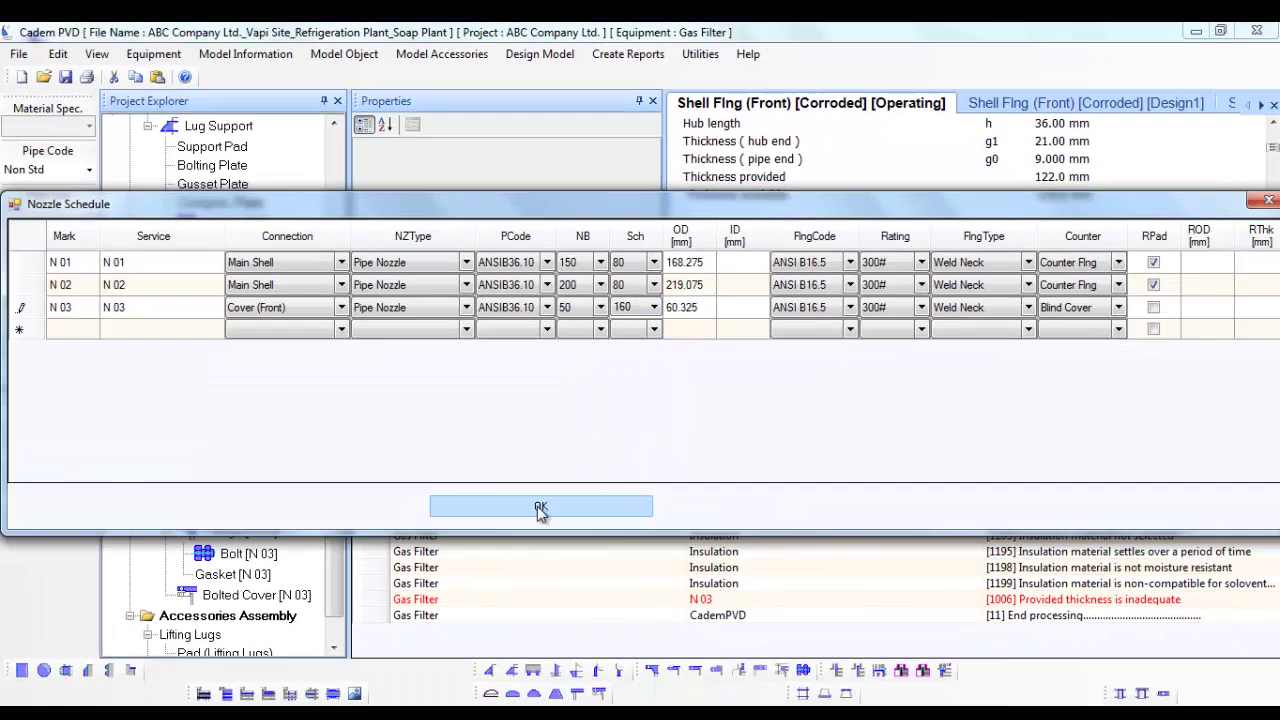
click(540, 509)
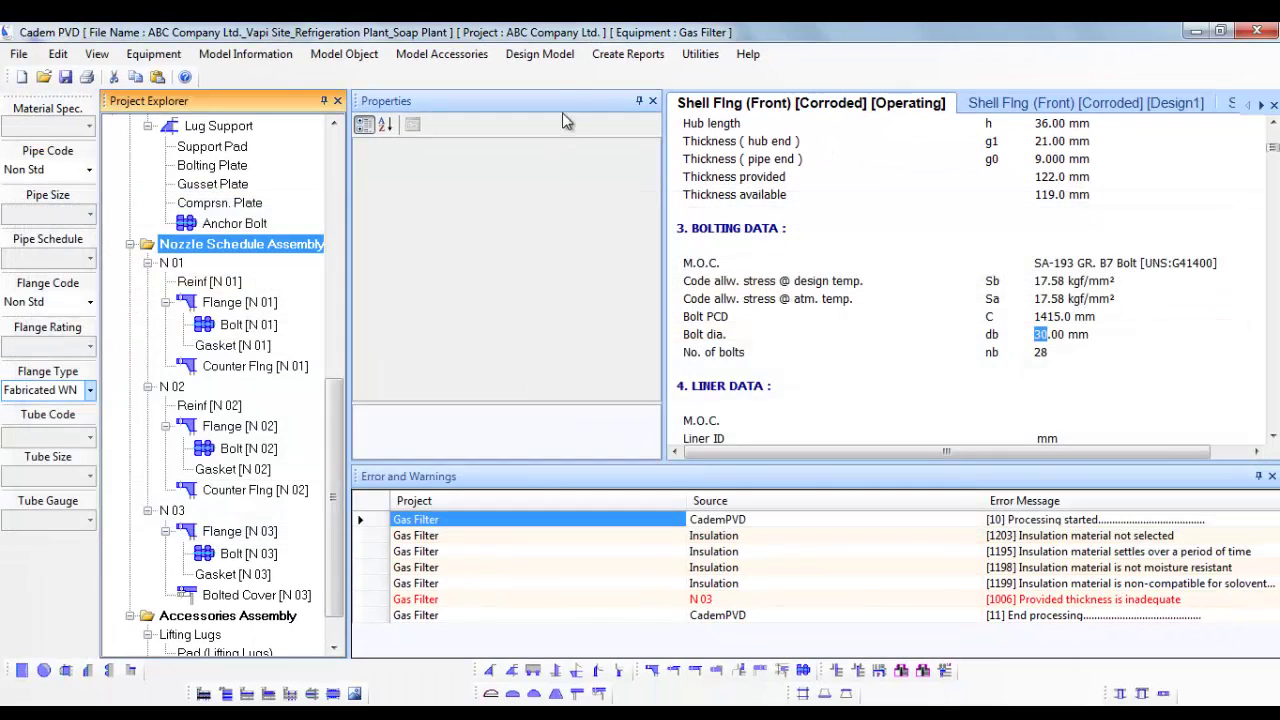
click(554, 56)
click(561, 77)
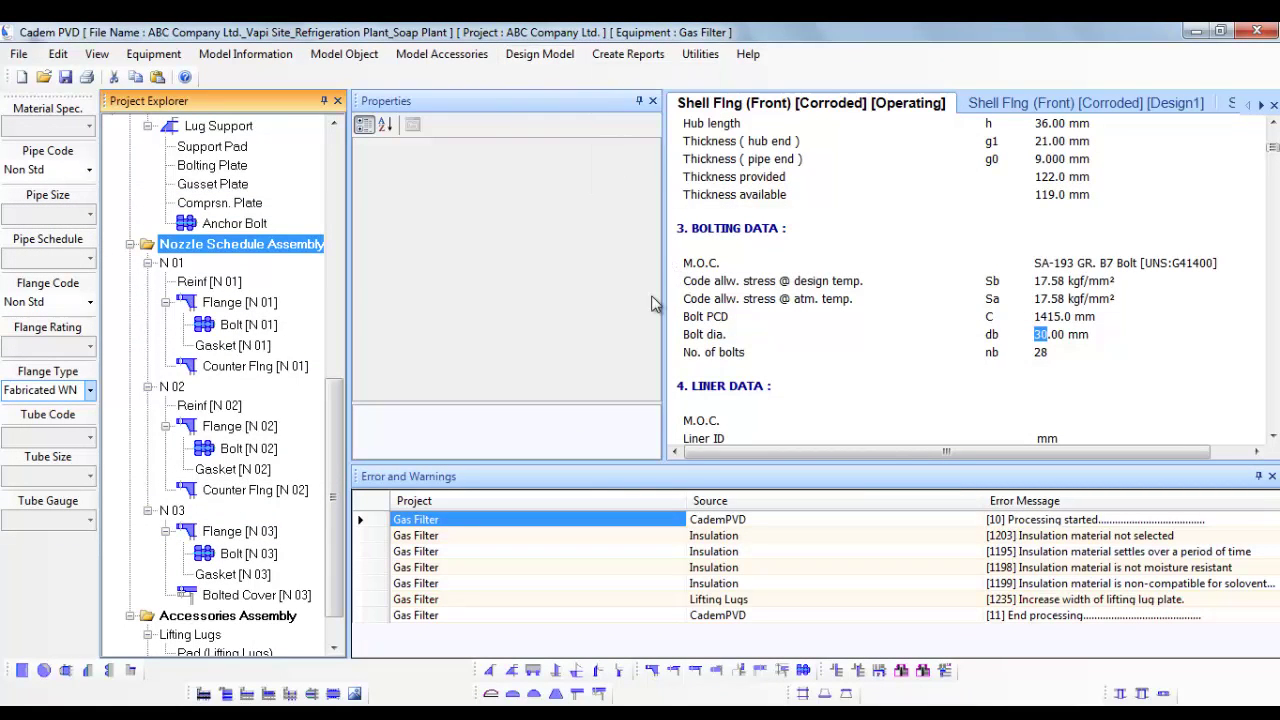
Generate nozzle N 01's code report and scroll to its 10.97 mm provided neck thickness.
drag(335, 421, 331, 396)
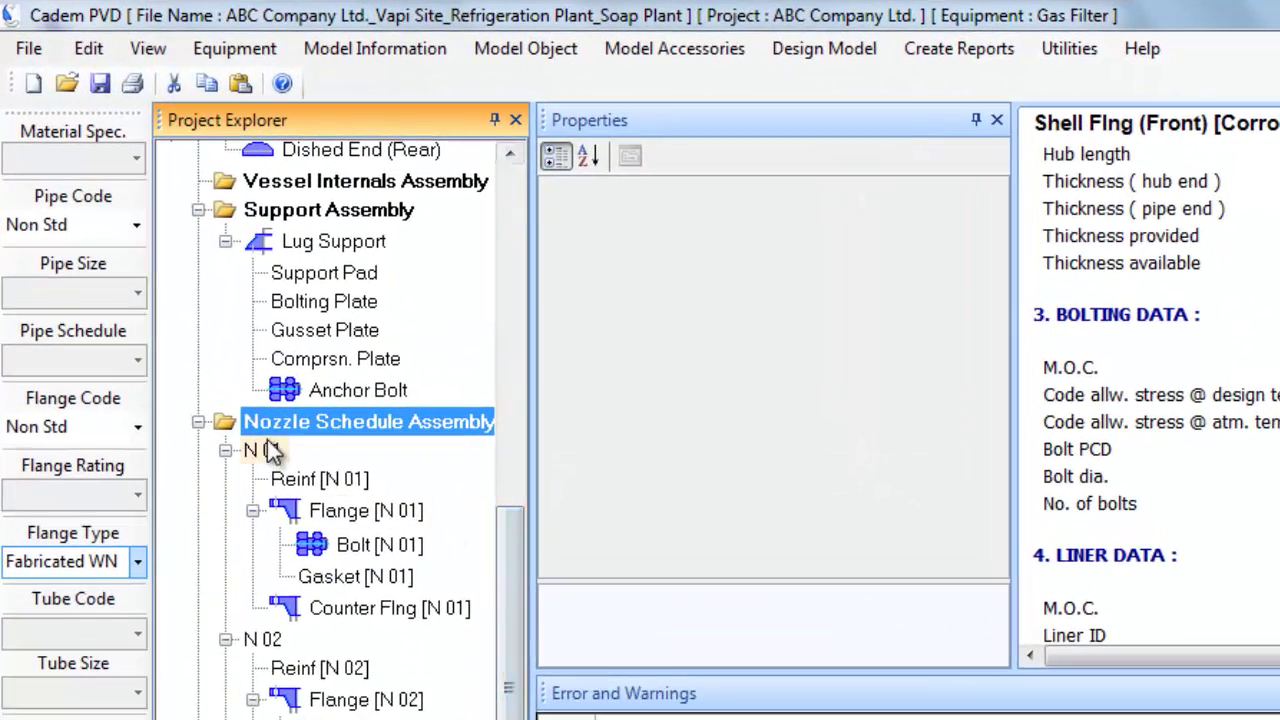
click(262, 449)
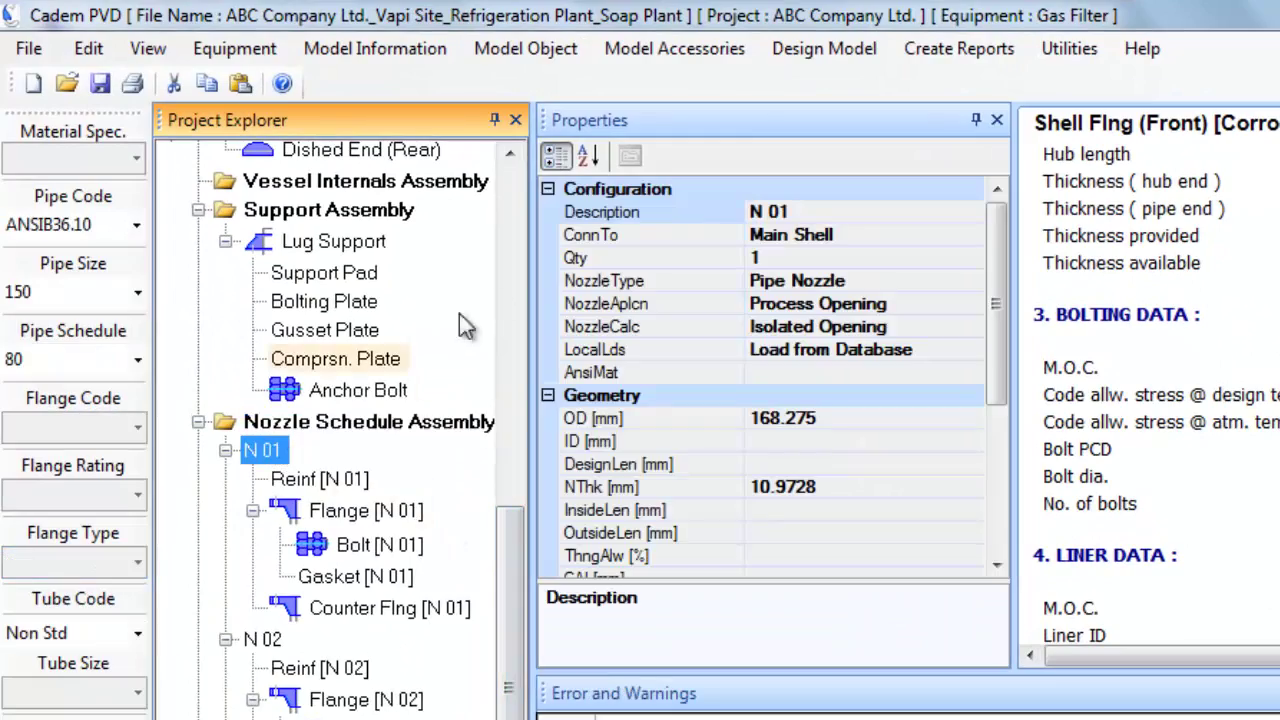
click(958, 48)
click(969, 85)
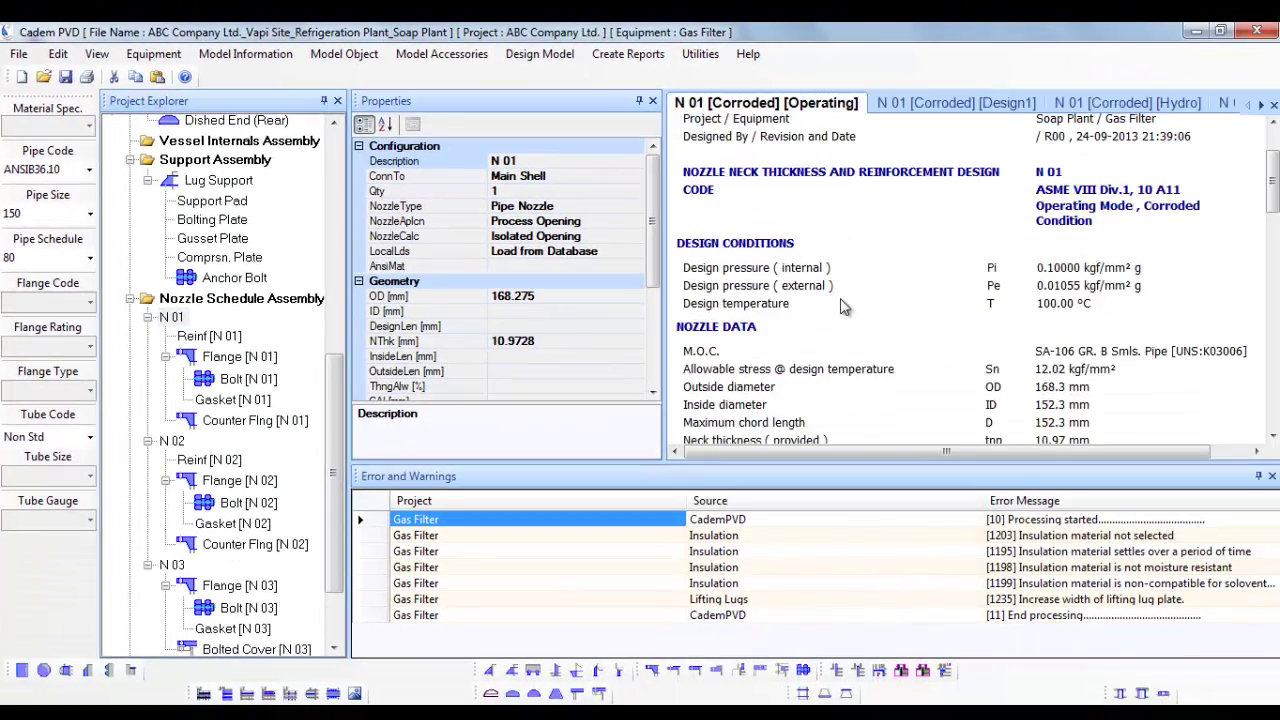
scroll(840, 307, down, 10)
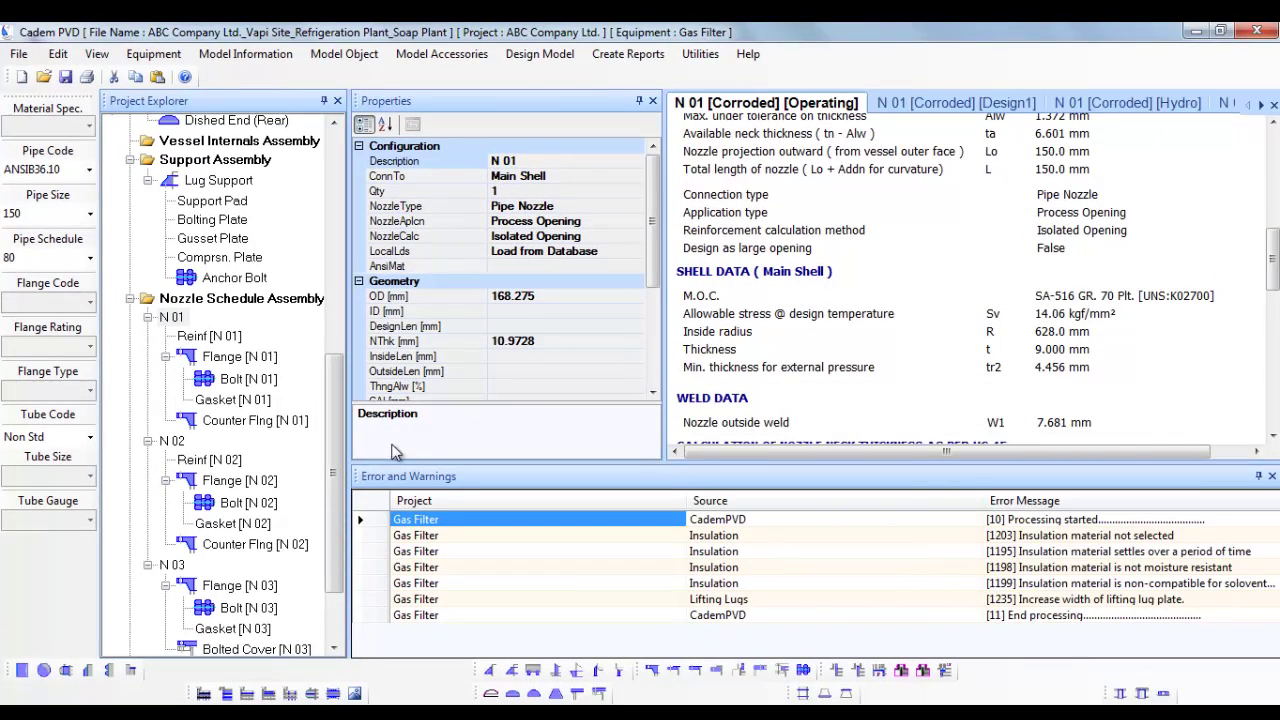
drag(338, 463, 331, 239)
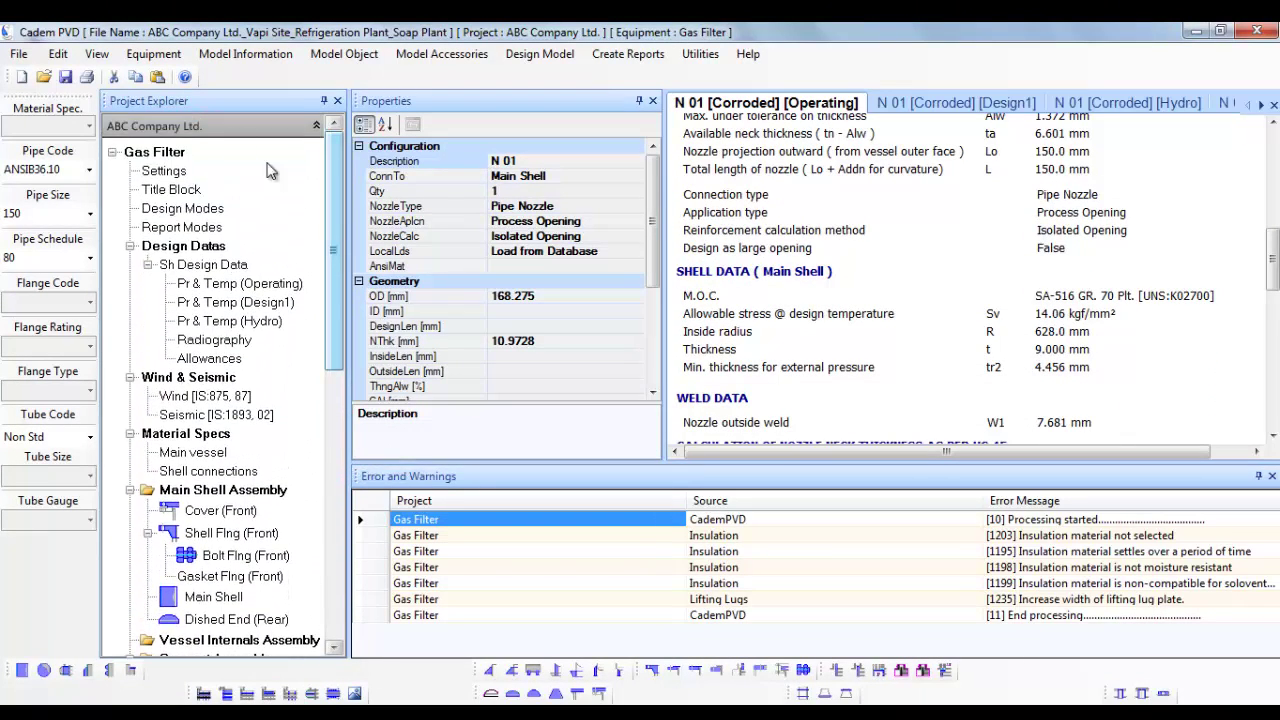
click(178, 152)
click(624, 56)
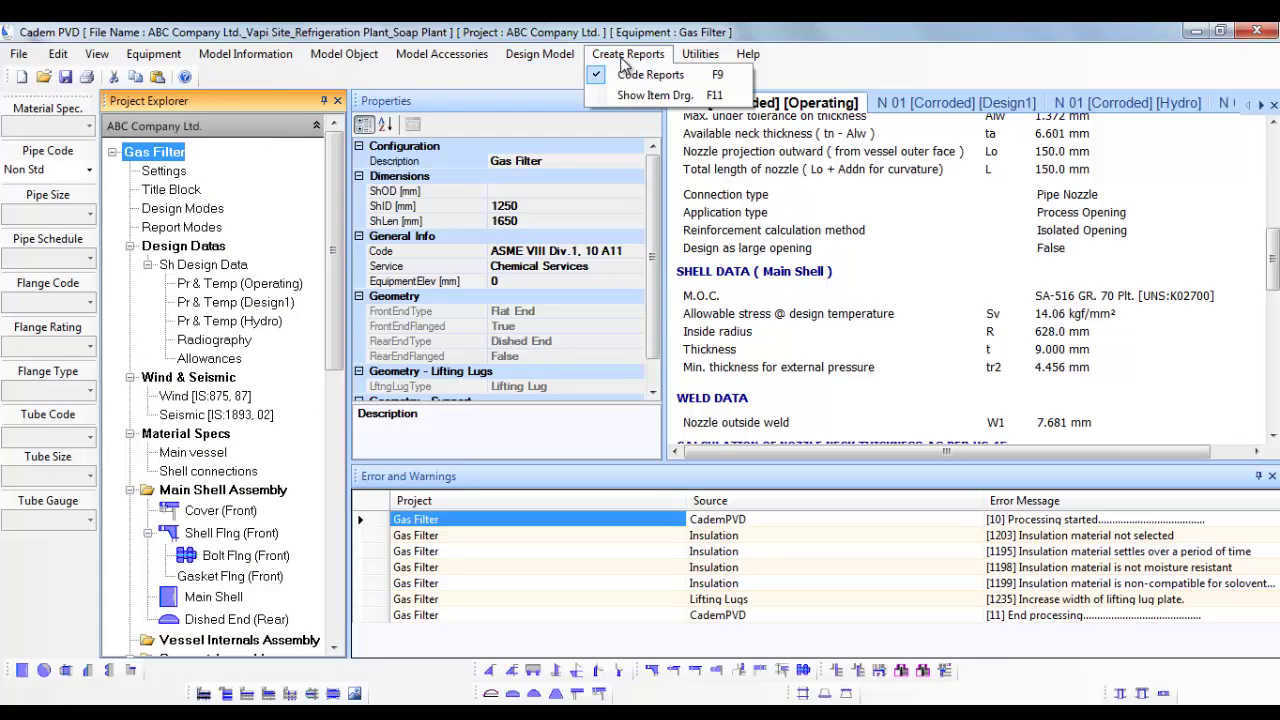
click(640, 75)
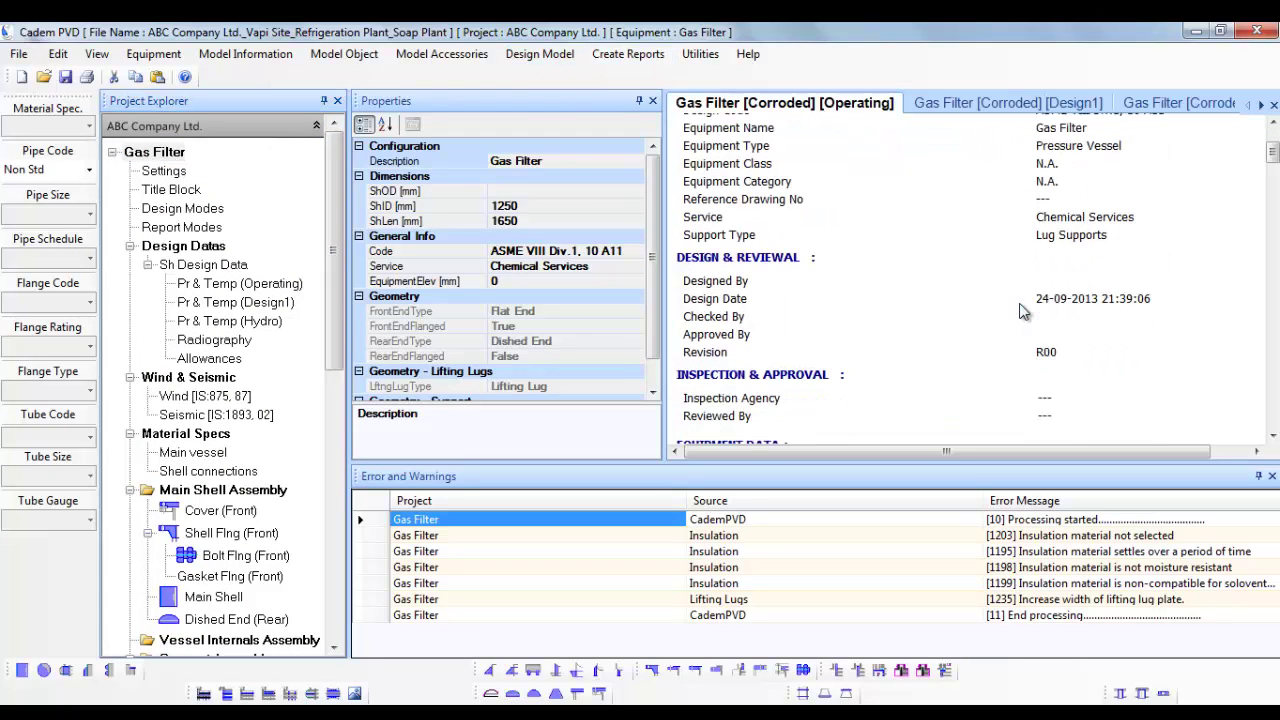
scroll(1022, 311, down, 10)
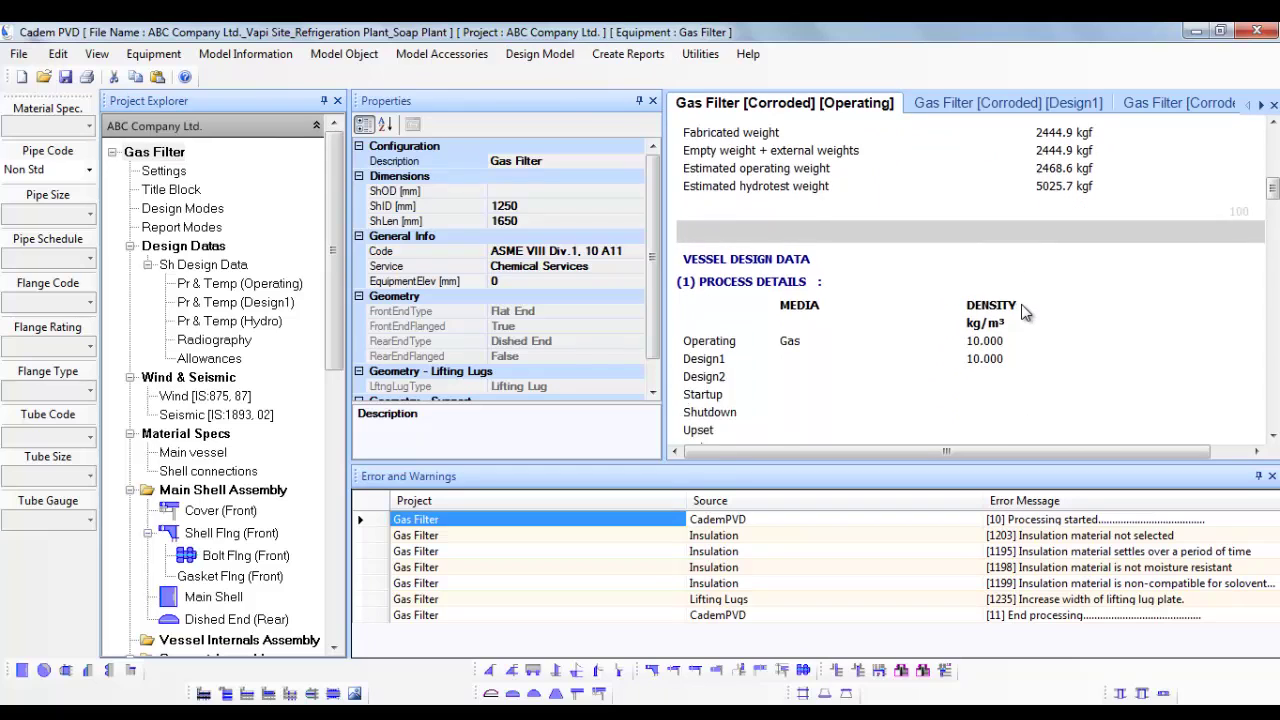
scroll(1022, 311, down, 10)
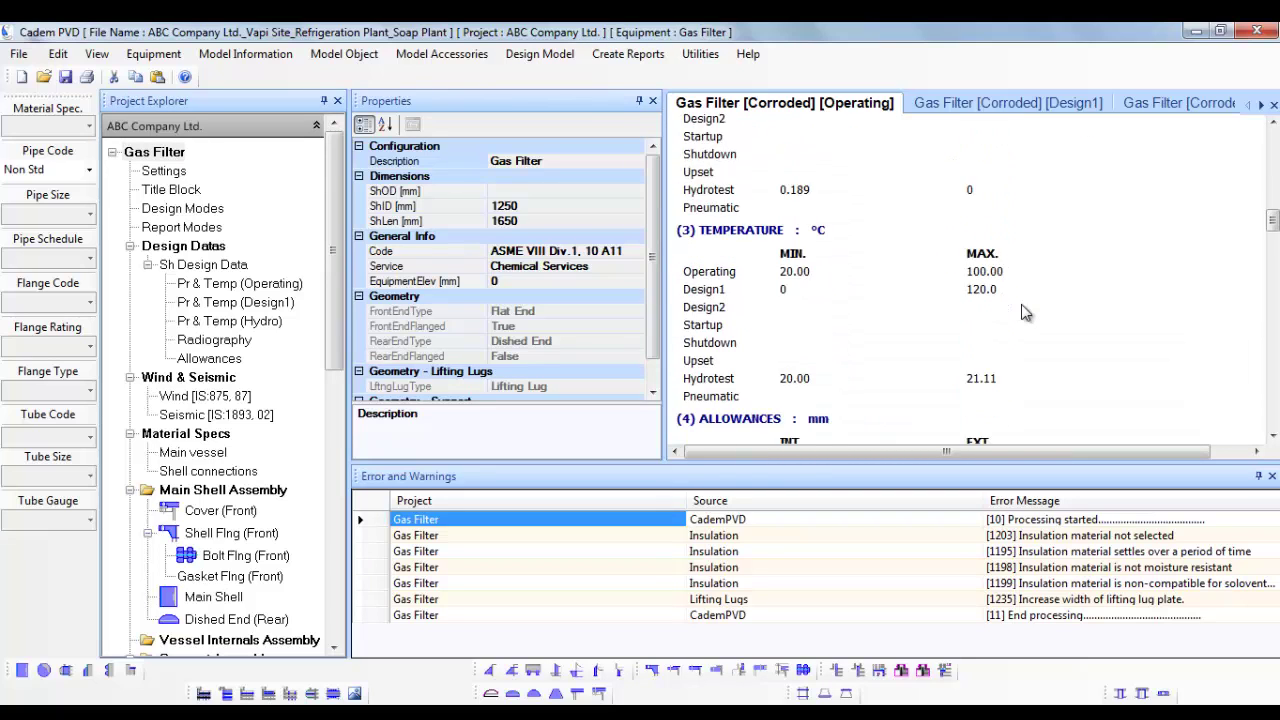
scroll(1022, 311, down, 10)
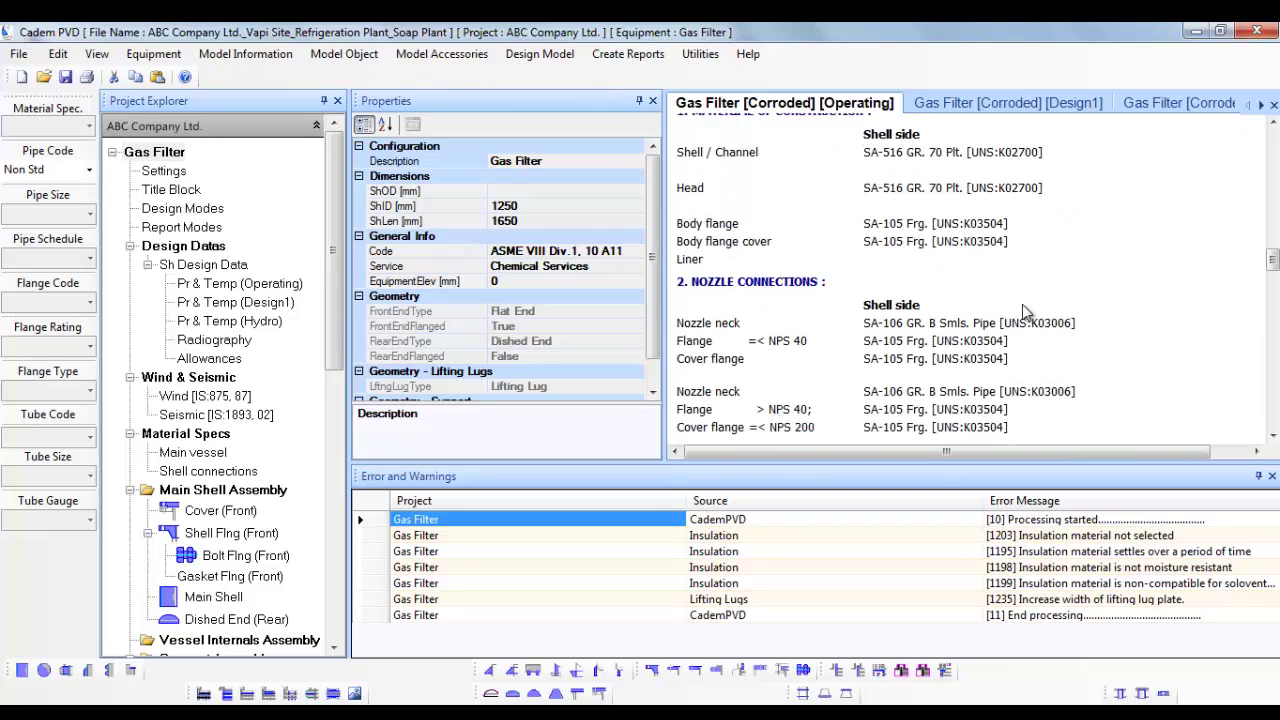
scroll(1023, 312, down, 10)
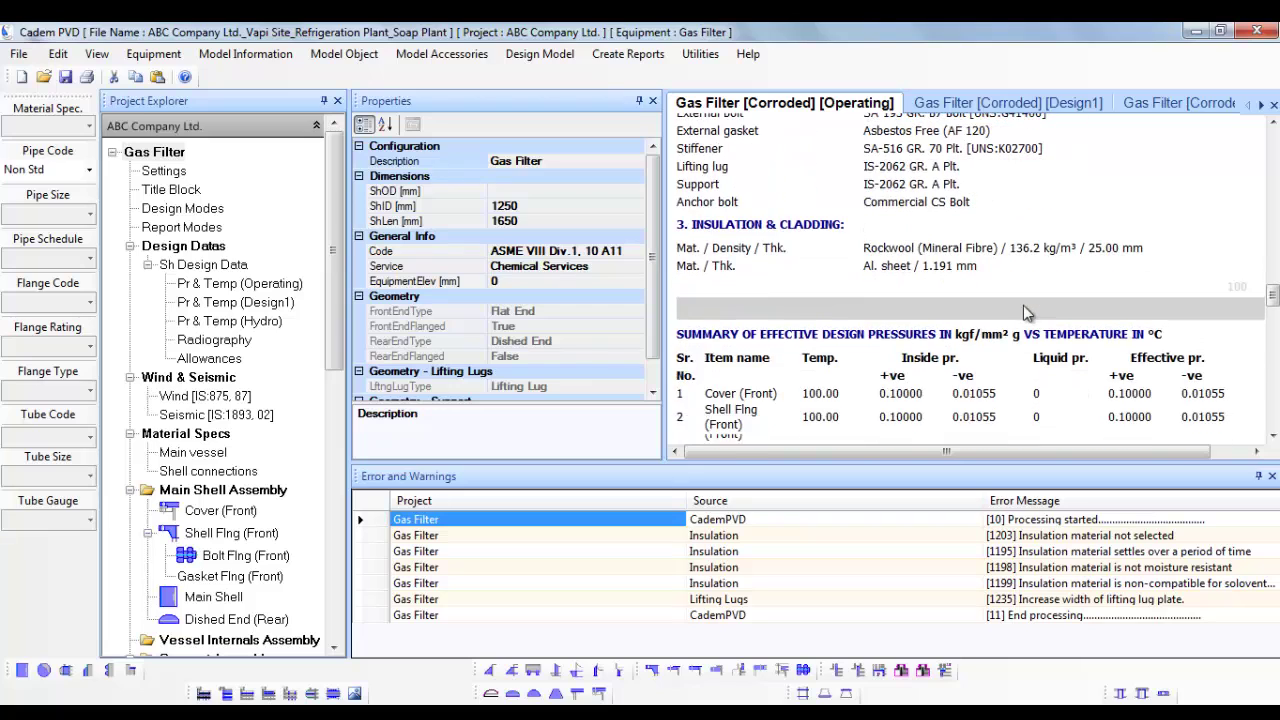
scroll(1023, 312, down, 10)
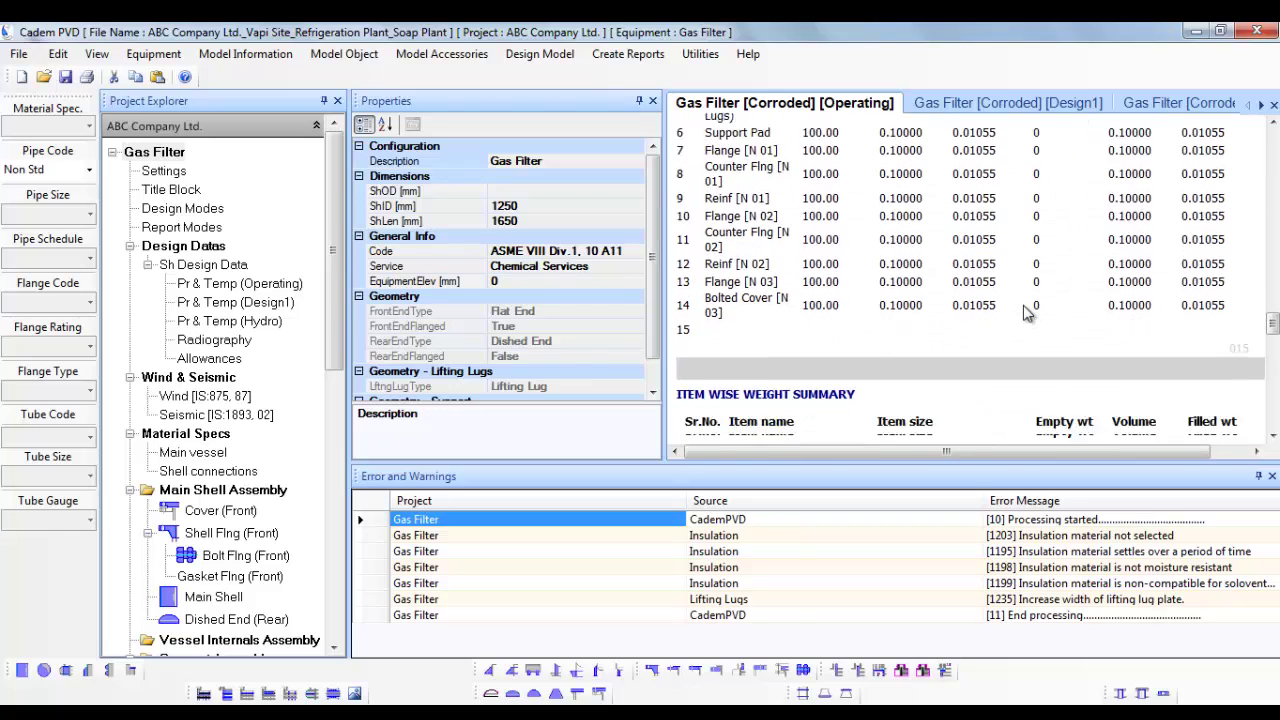
scroll(1023, 312, down, 10)
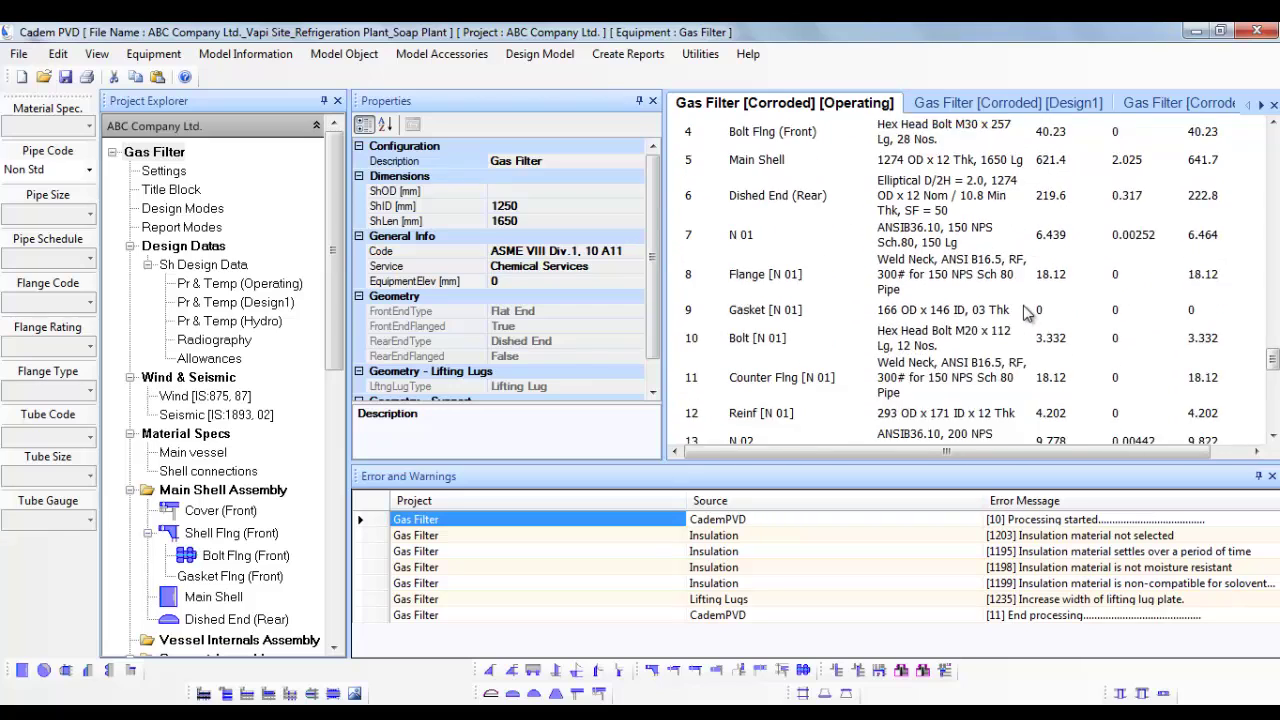
scroll(1023, 312, down, 10)
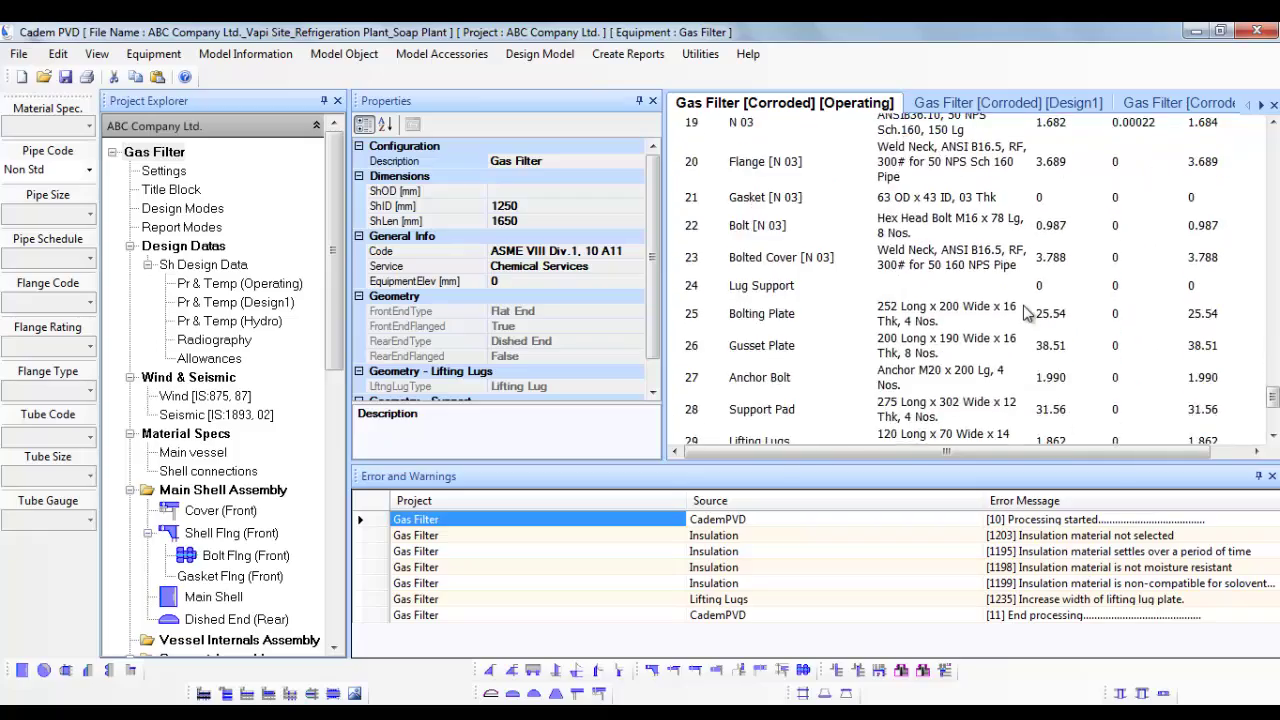
scroll(1023, 312, down, 6)
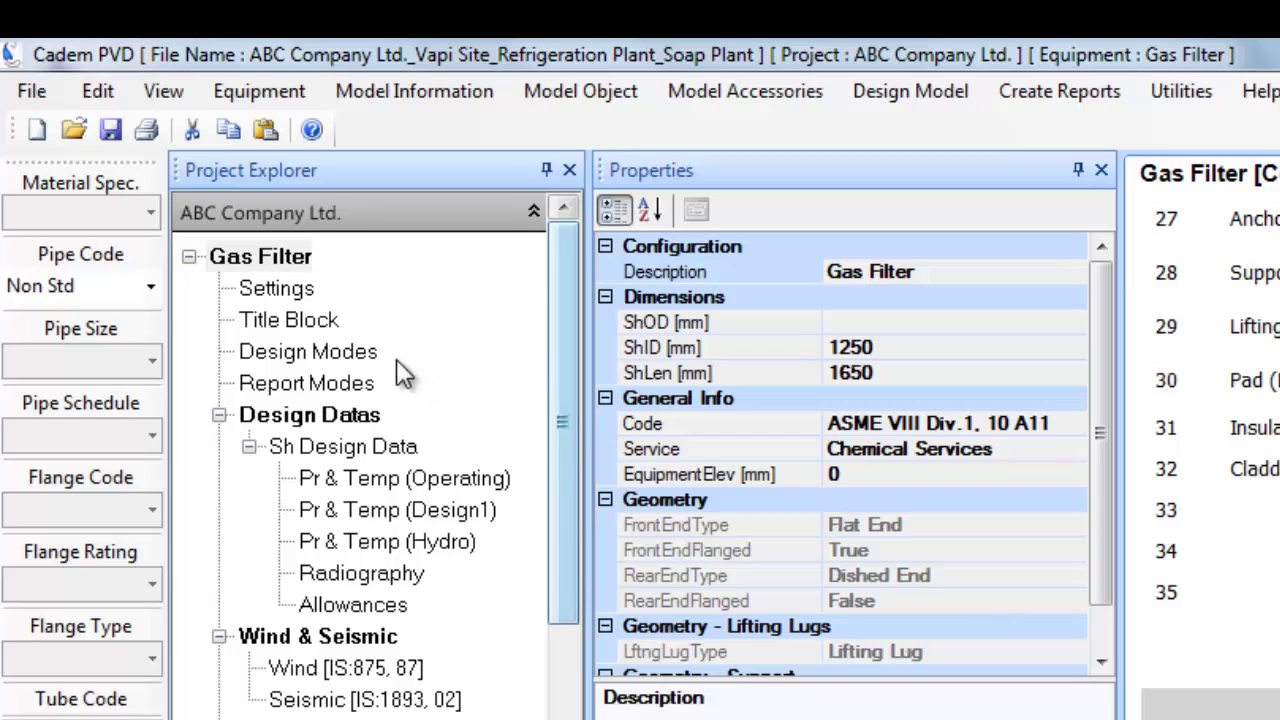
Check the Main Shell's outside and inside diameter properties.
click(861, 322)
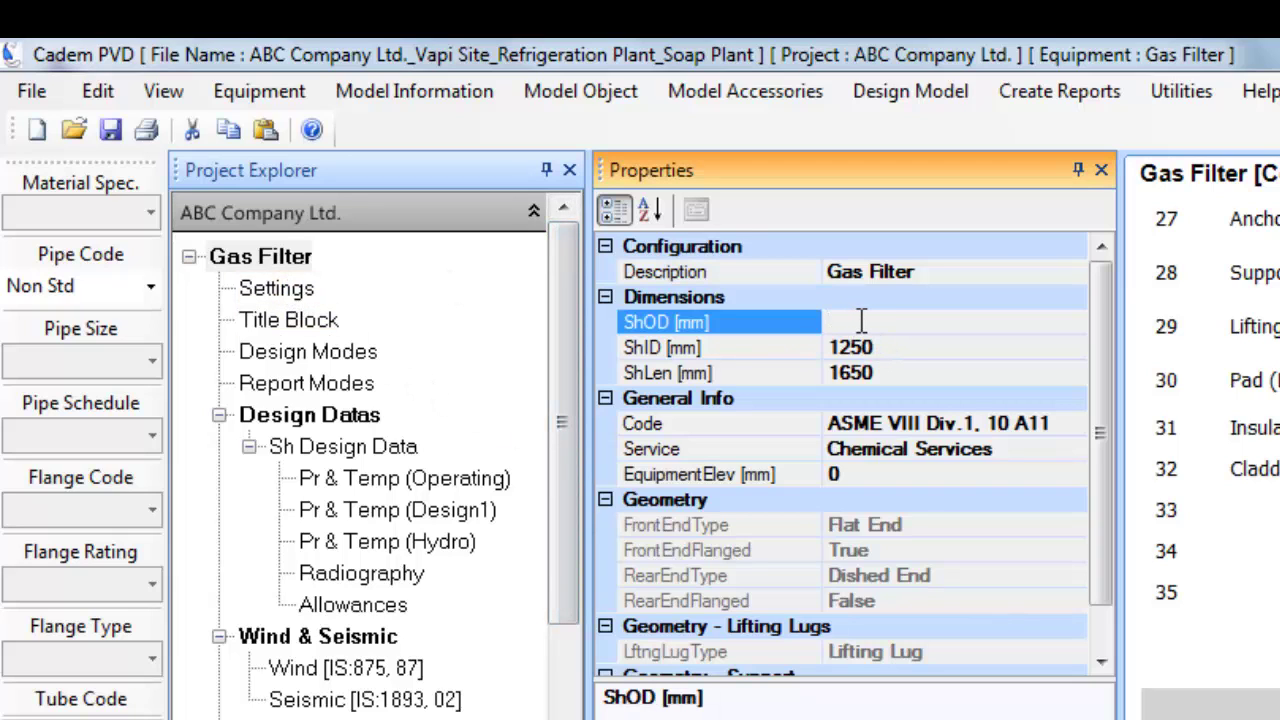
key(Down)
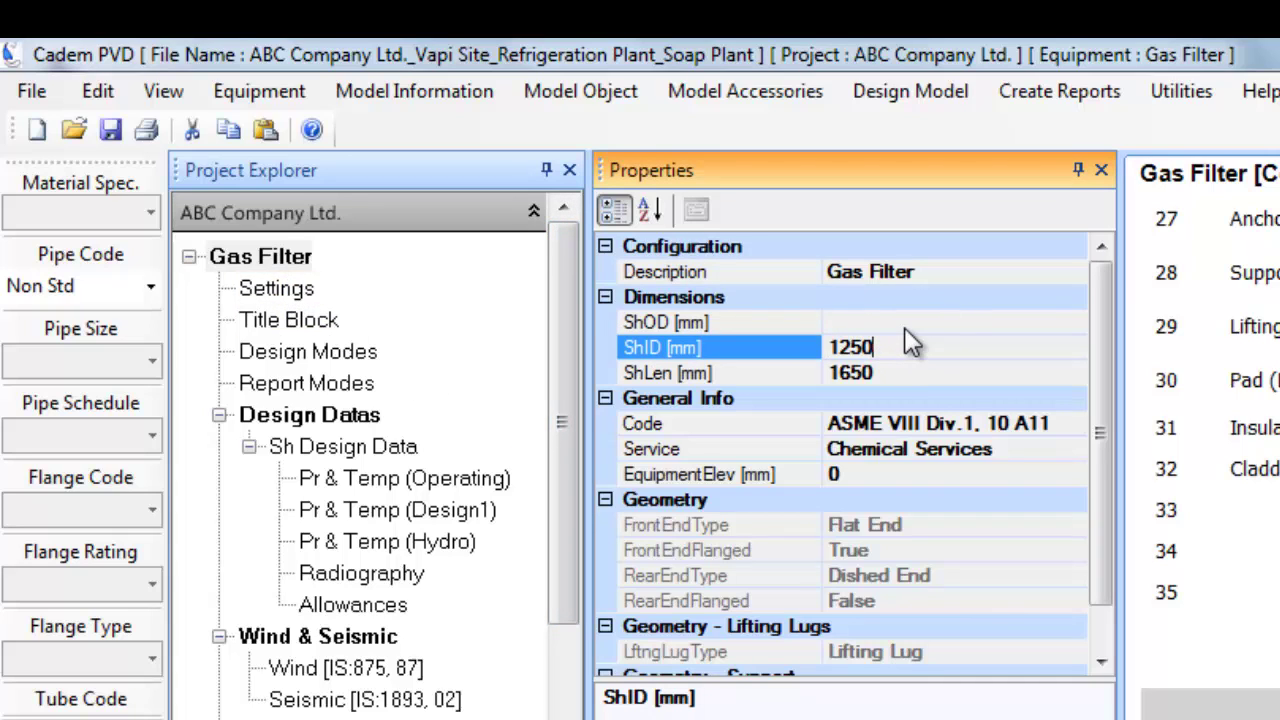
key(Up)
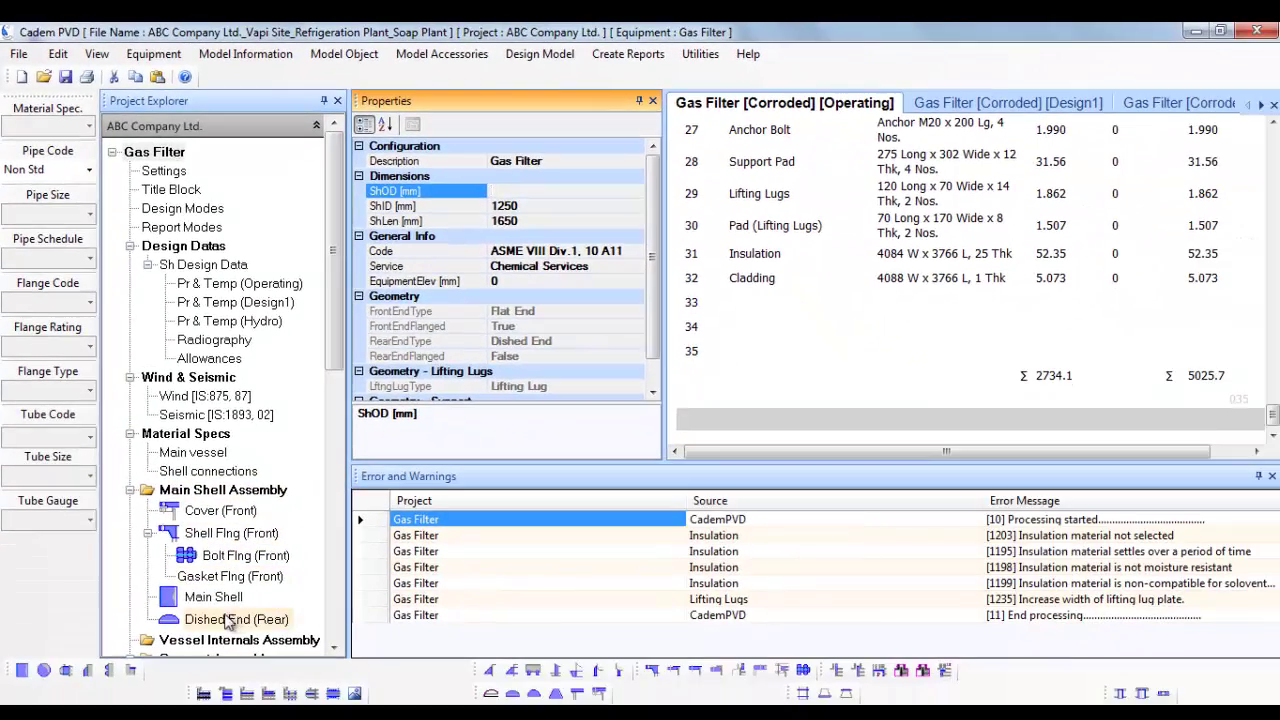
Generate the Main Shell code report and highlight its 1274 mm OD and 12.00 mm nominal thickness.
click(213, 597)
click(628, 54)
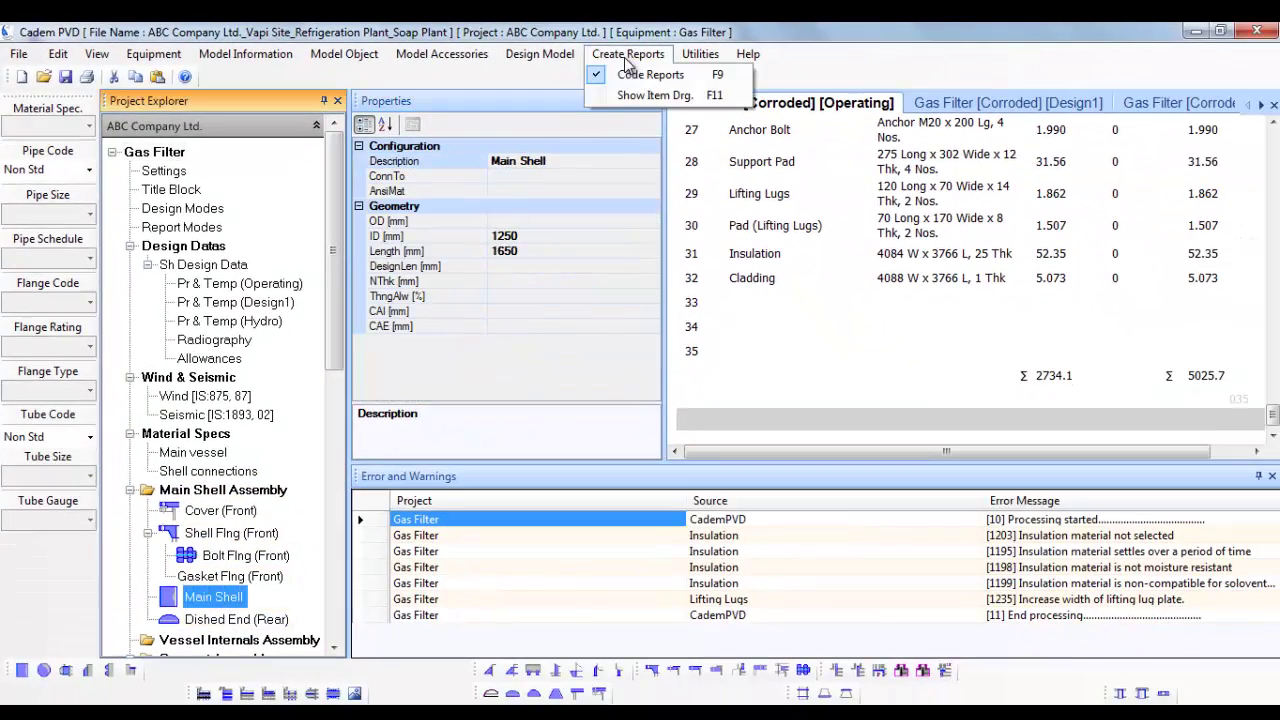
click(640, 71)
scroll(977, 301, down, 4)
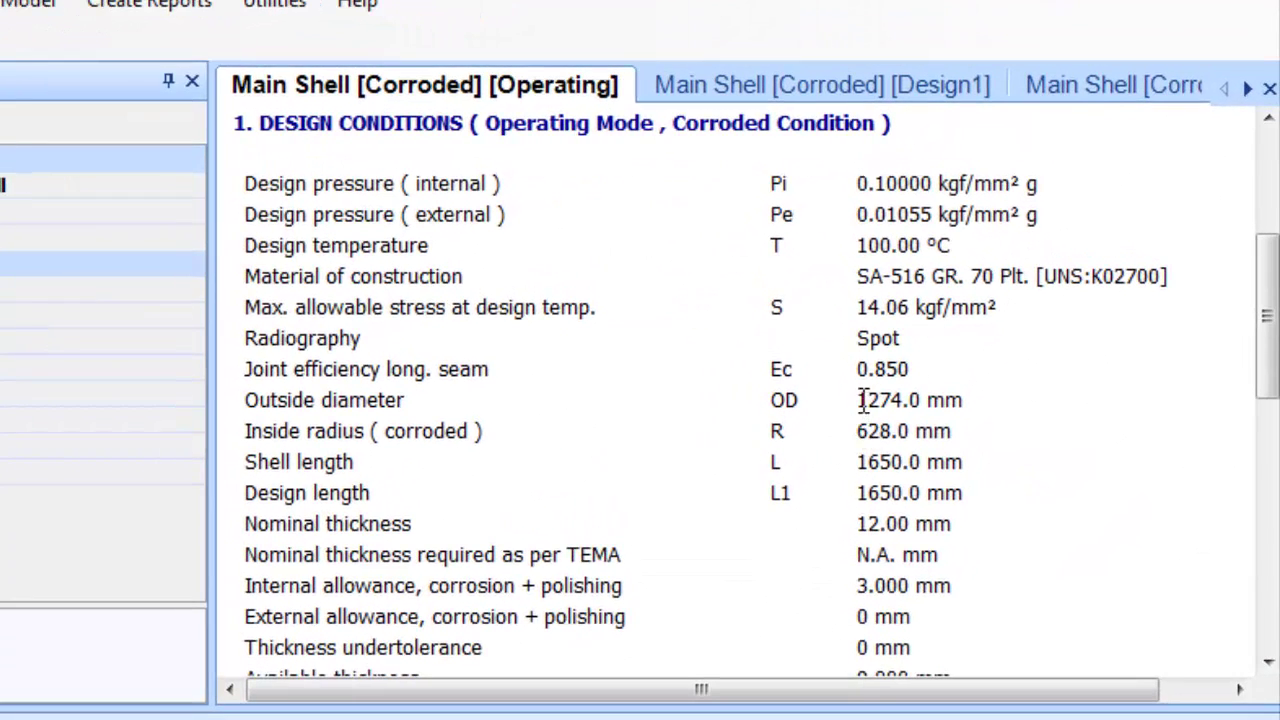
drag(863, 400, 891, 409)
drag(860, 524, 917, 525)
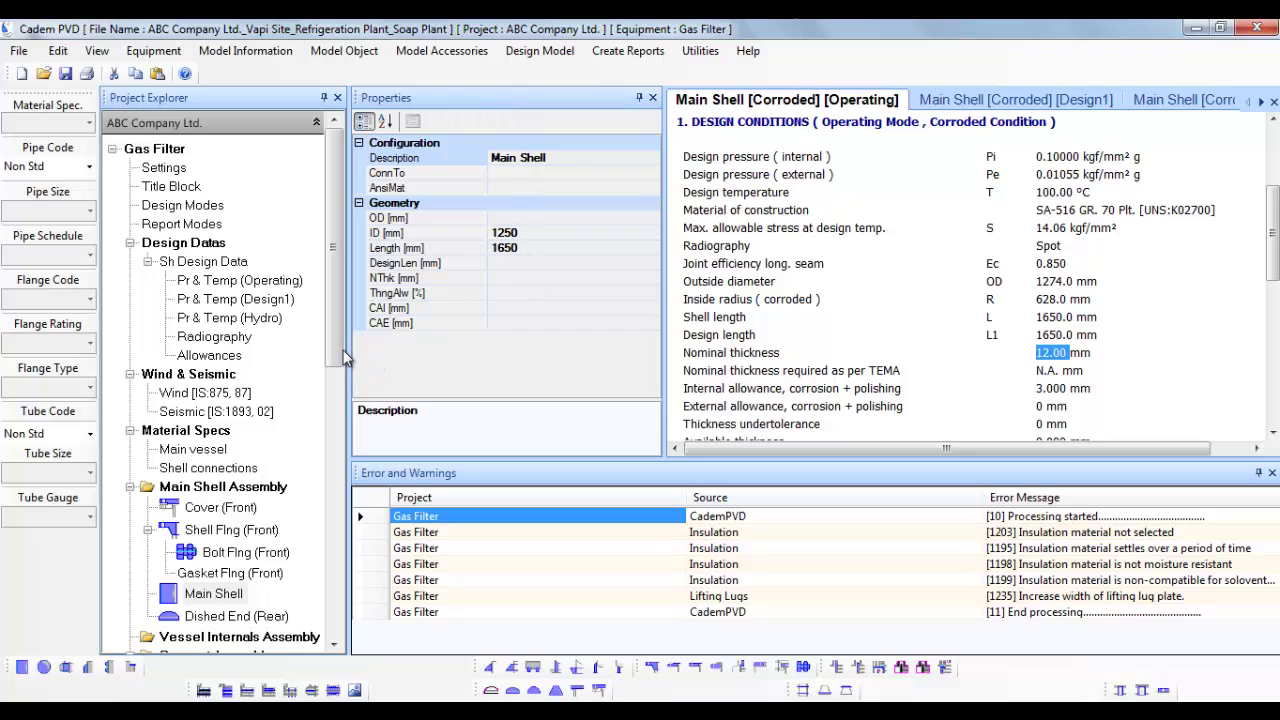
Enter the Main Shell length as the expression 1000+650.
click(553, 263)
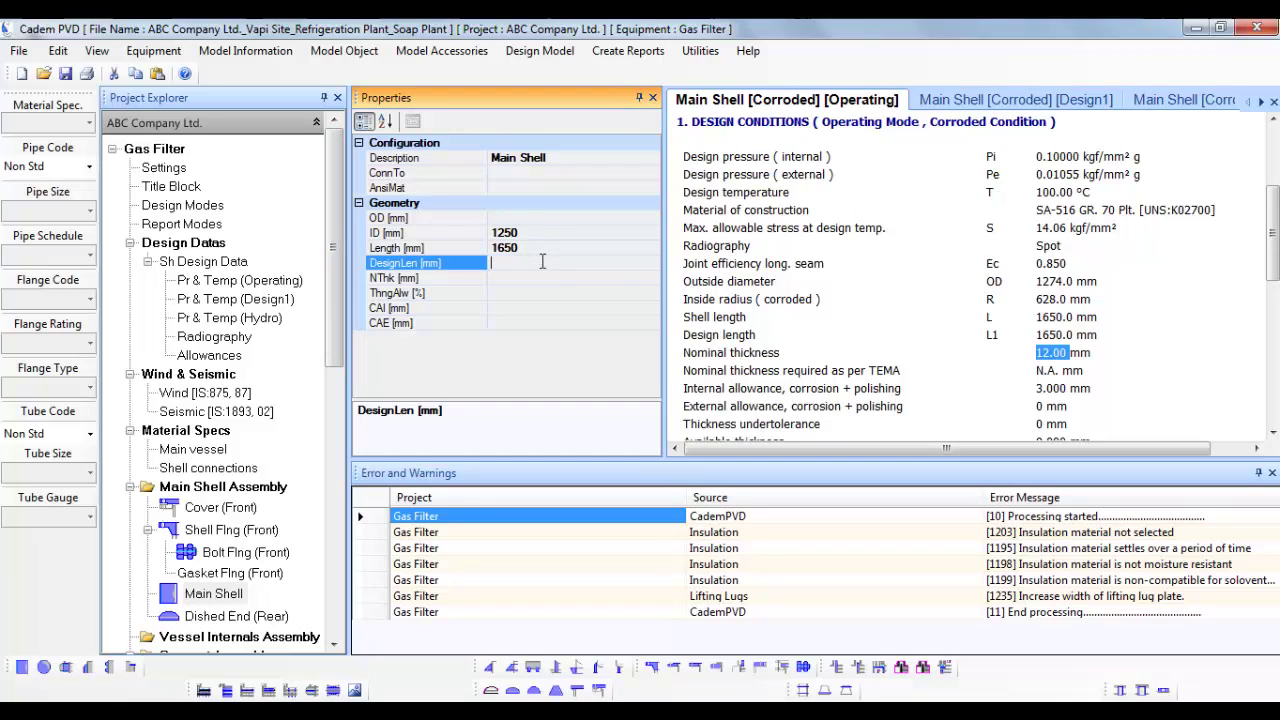
click(544, 249)
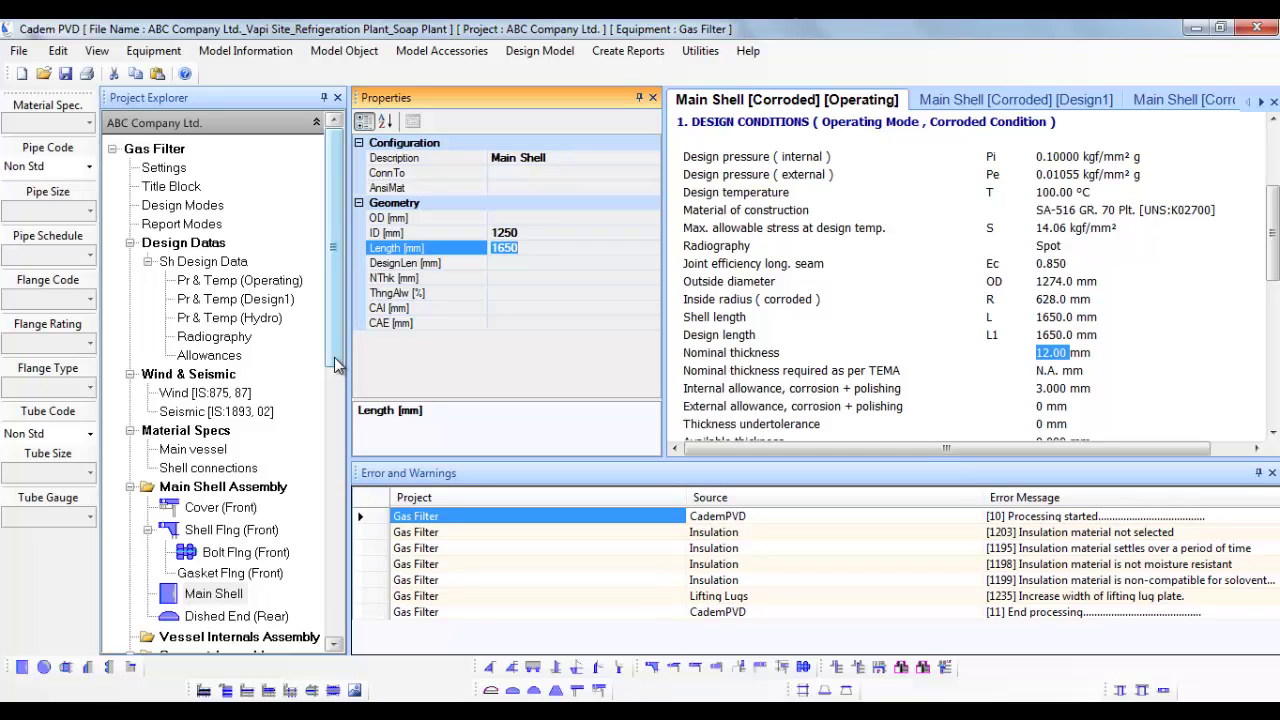
text(1000+)
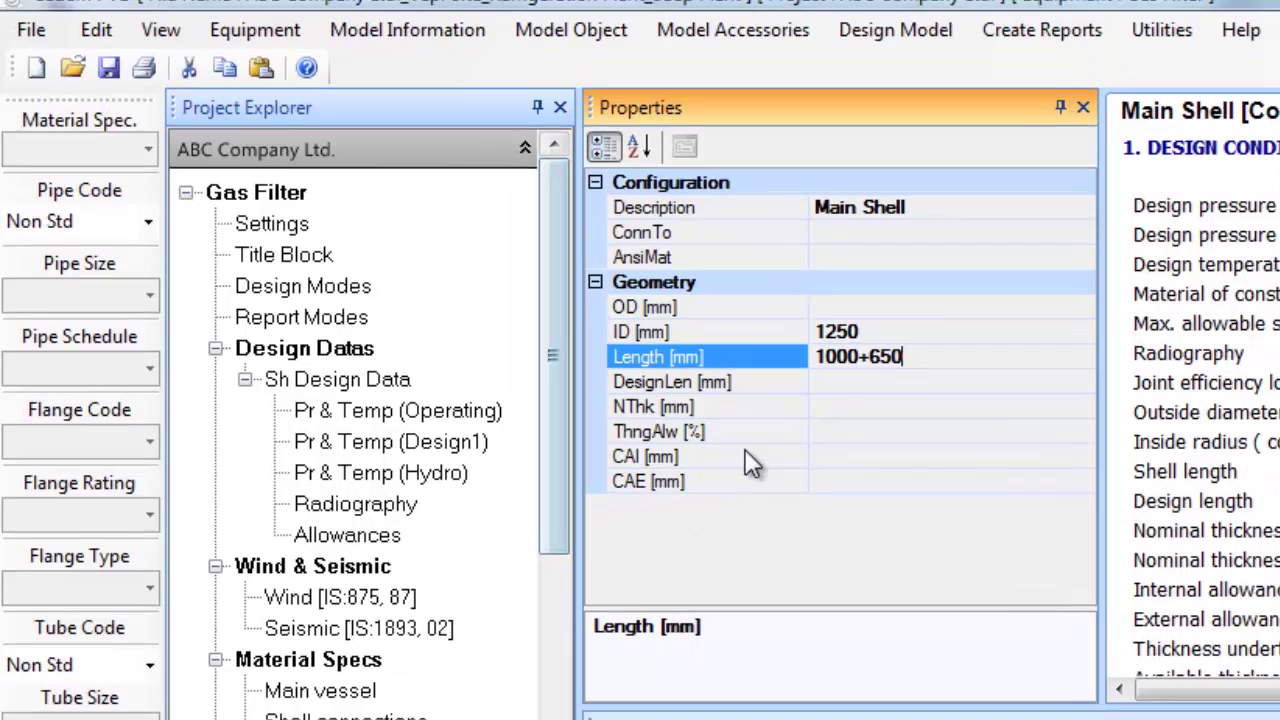
Commit the 1650 mm shell length and switch the unit system to FPS.
click(745, 375)
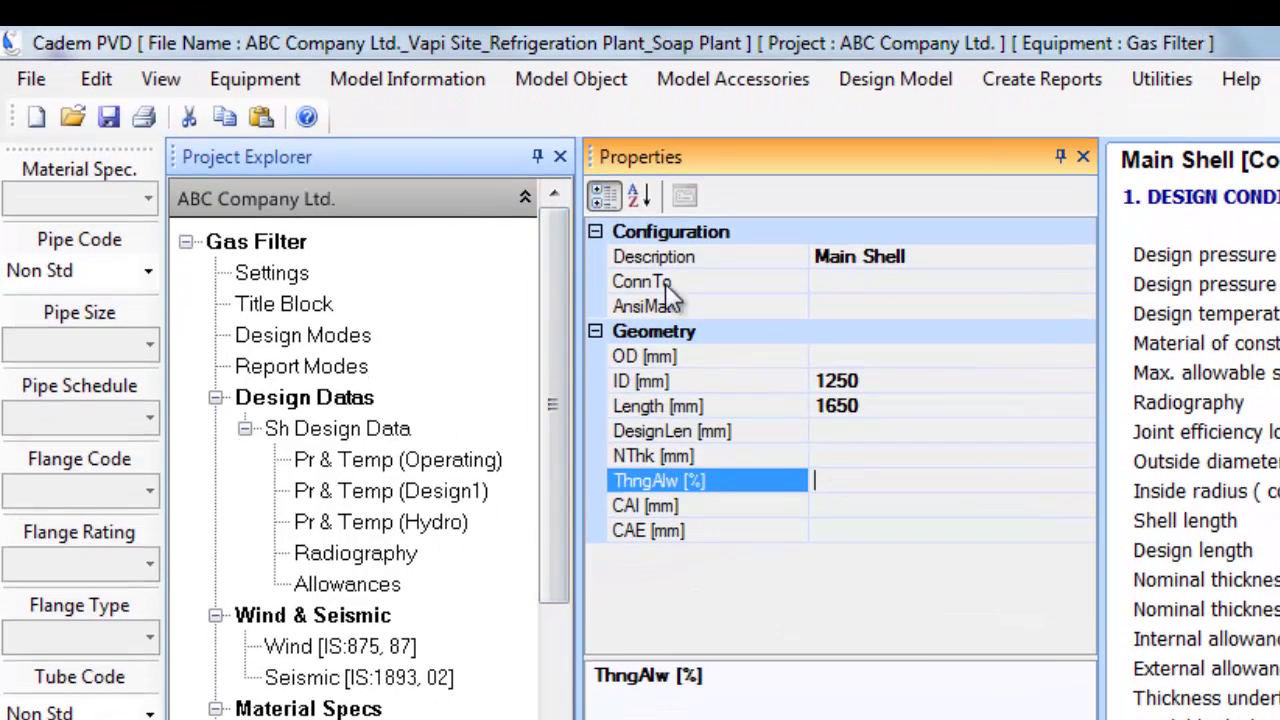
click(186, 80)
mouse_move(250, 340)
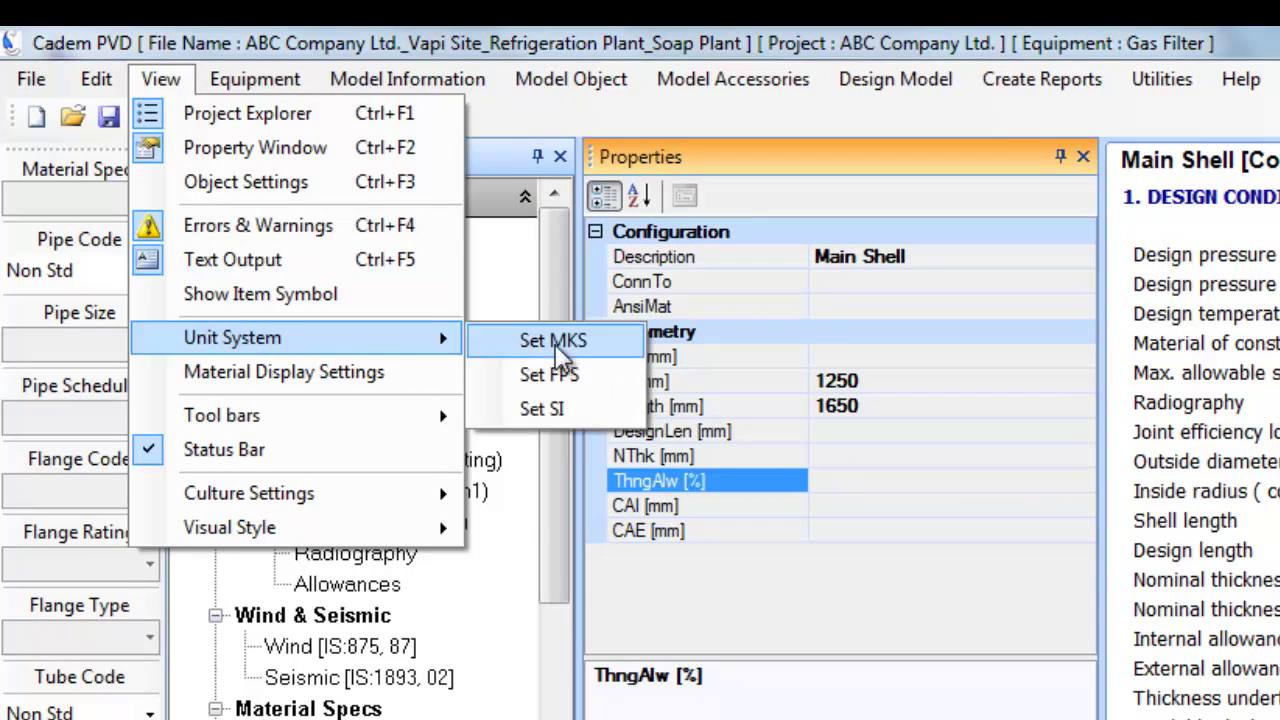
click(570, 370)
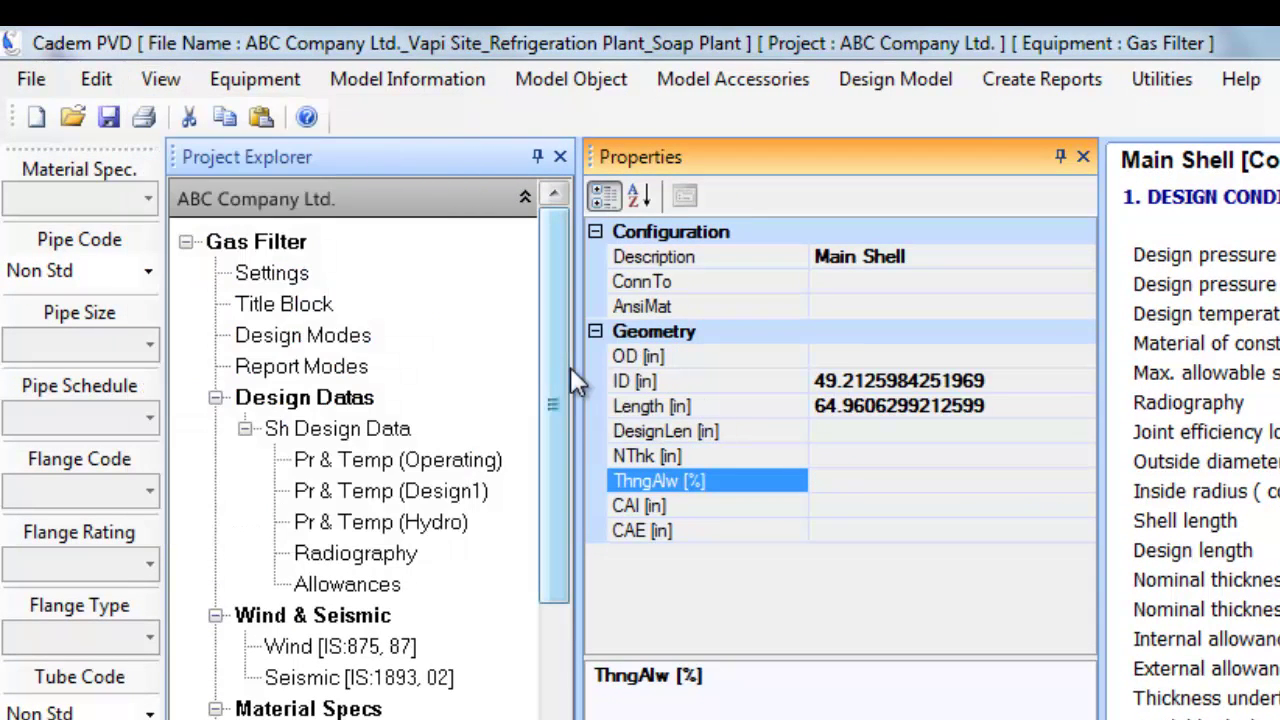
Regenerate the Main Shell code report in FPS, checking the psi g pressure and inch dimensions.
click(1054, 83)
click(1064, 113)
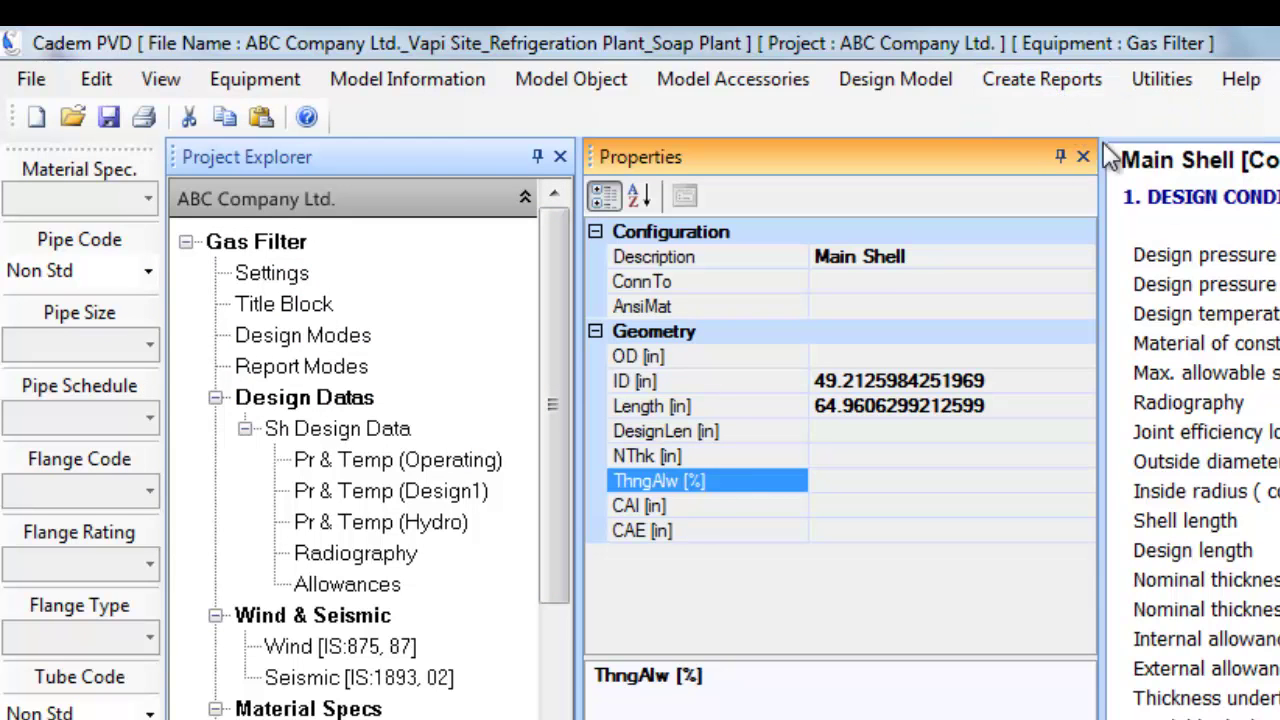
scroll(1200, 500, down, 4)
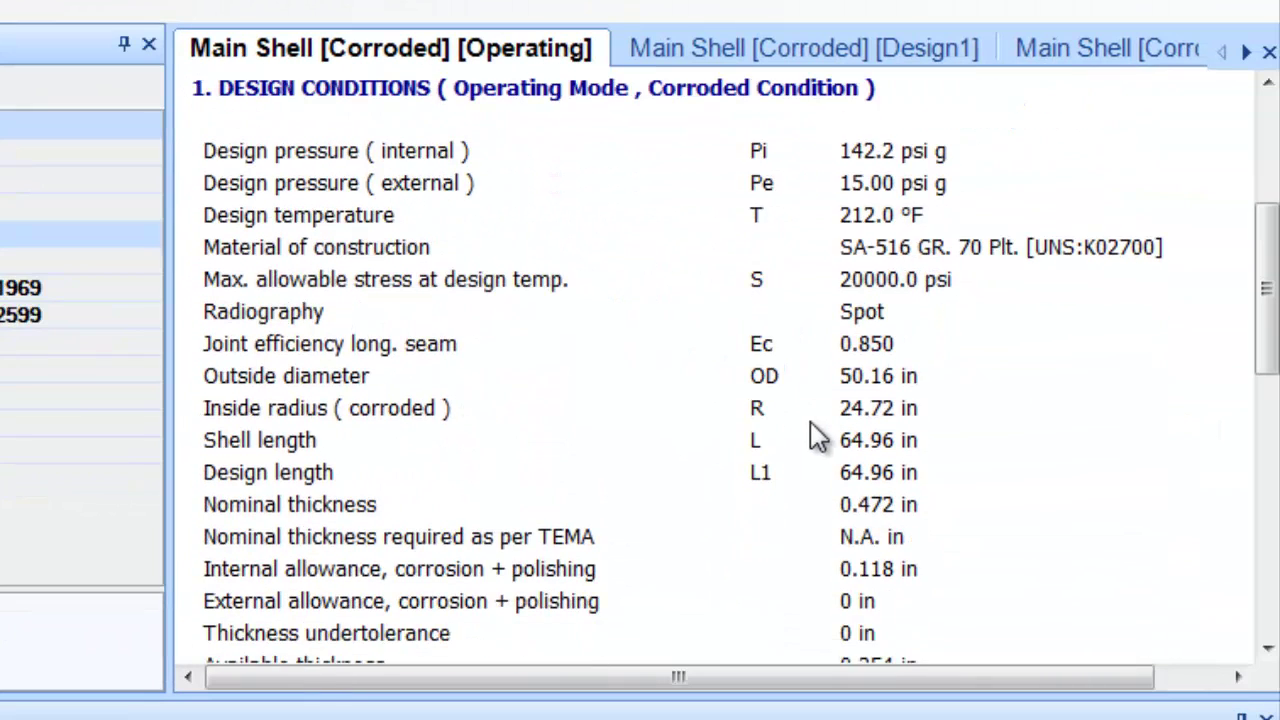
scroll(818, 437, down, 2)
scroll(820, 415, up, 2)
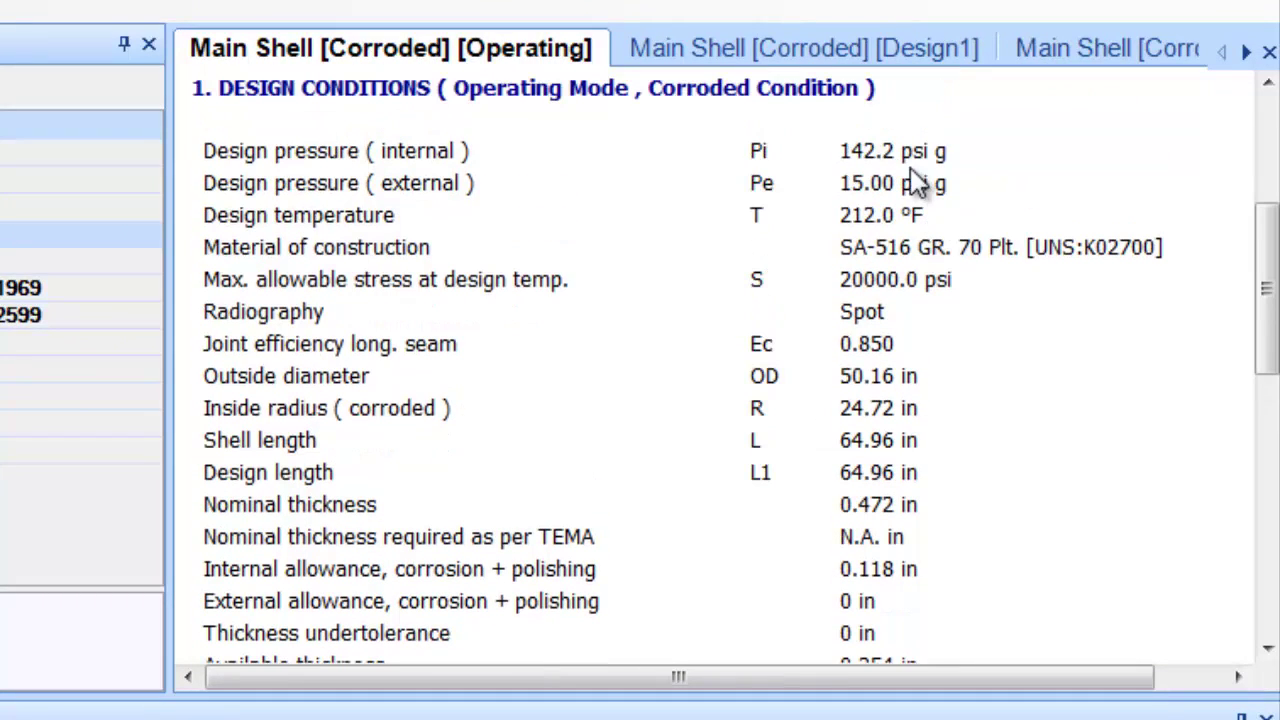
drag(884, 152, 948, 150)
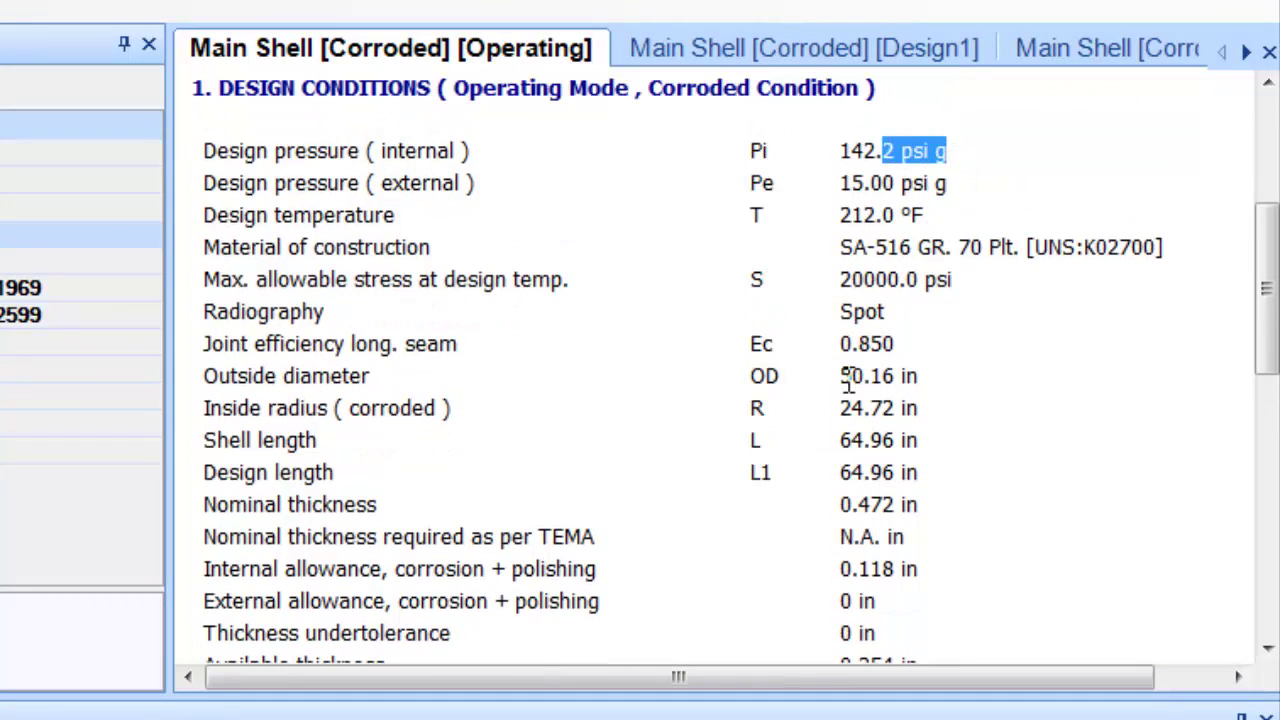
drag(843, 378, 918, 472)
click(880, 440)
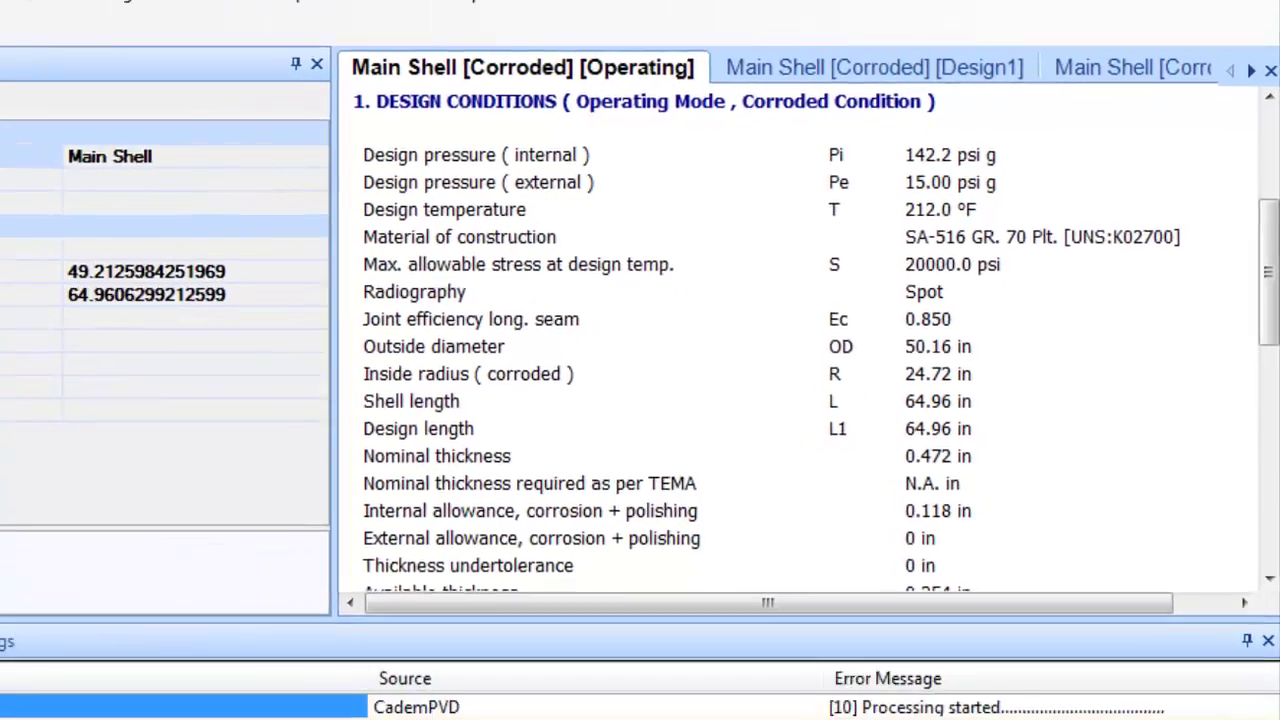
click(97, 57)
Switch back to MKS units and view the hydrotest pressure and temperature in kgf/mm²g and °C.
mouse_move(212, 218)
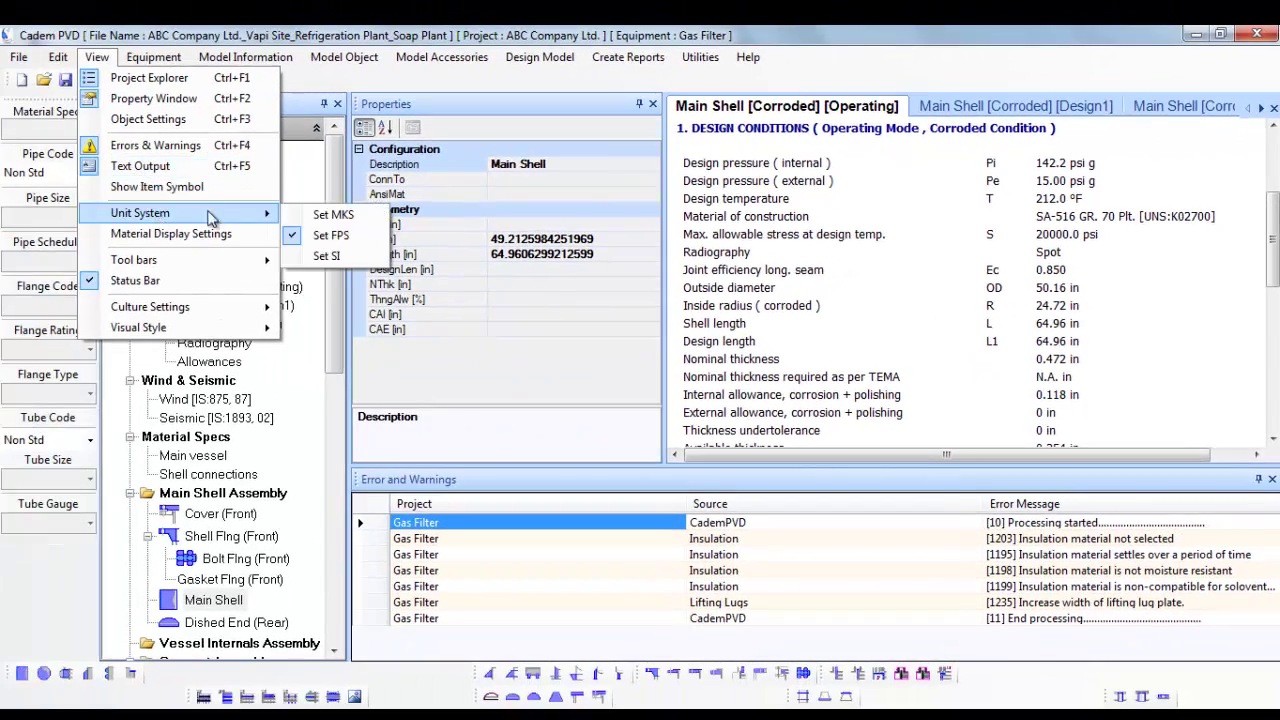
click(333, 214)
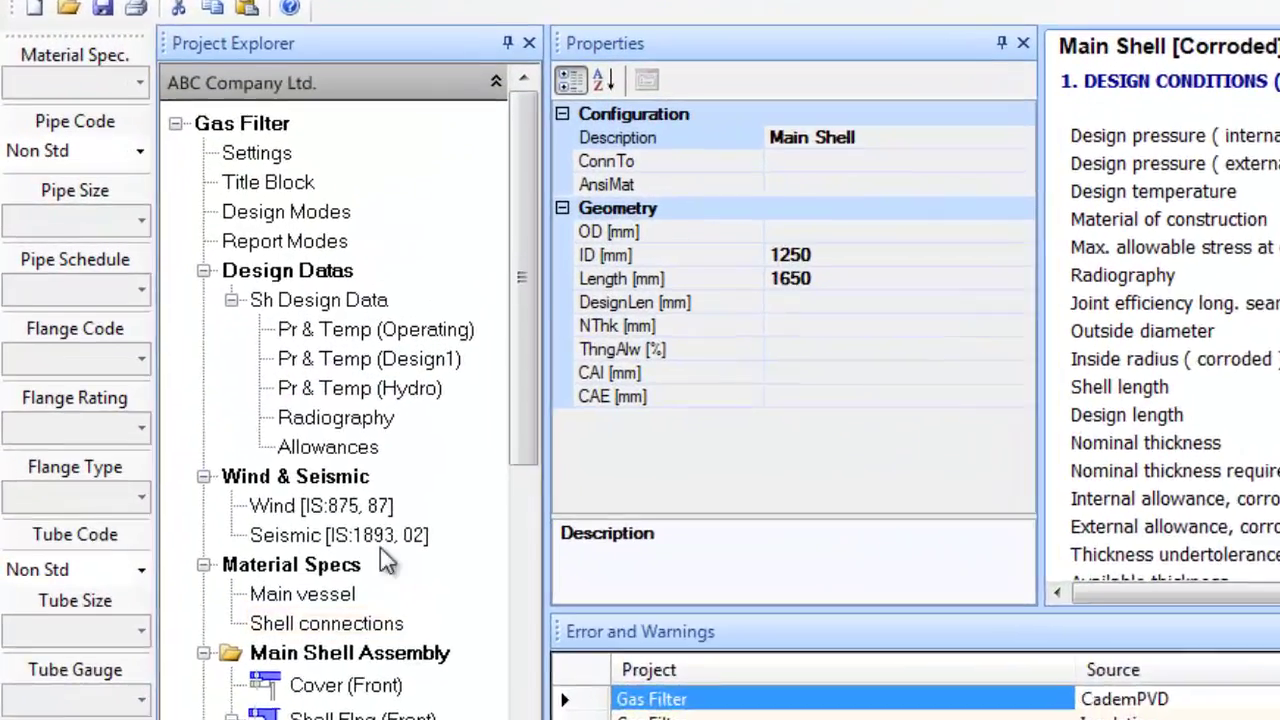
click(395, 389)
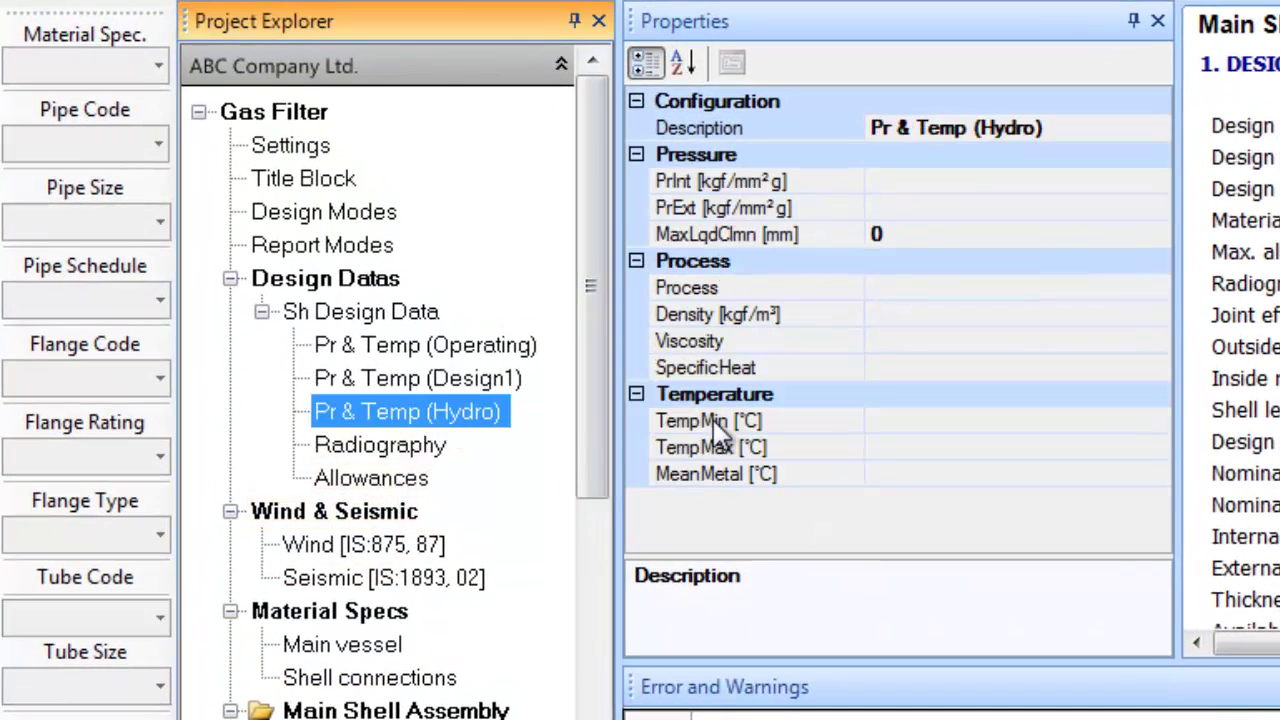
drag(587, 449, 590, 494)
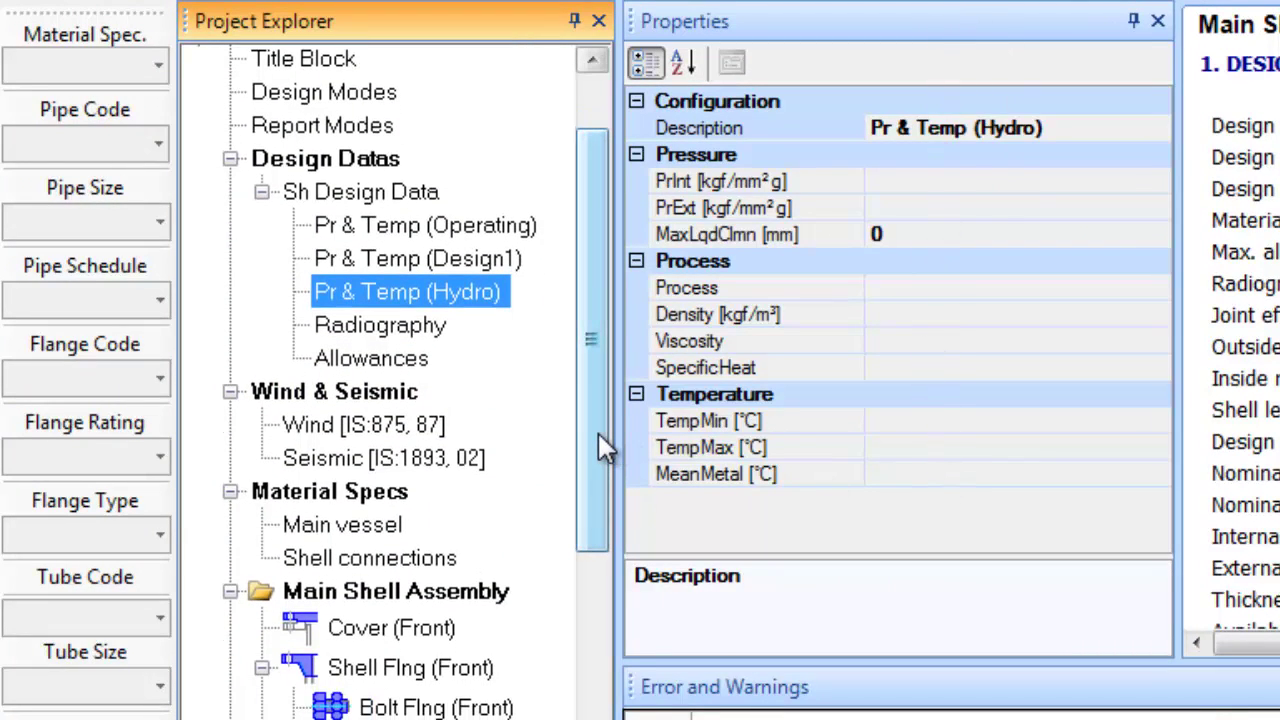
drag(598, 433, 599, 562)
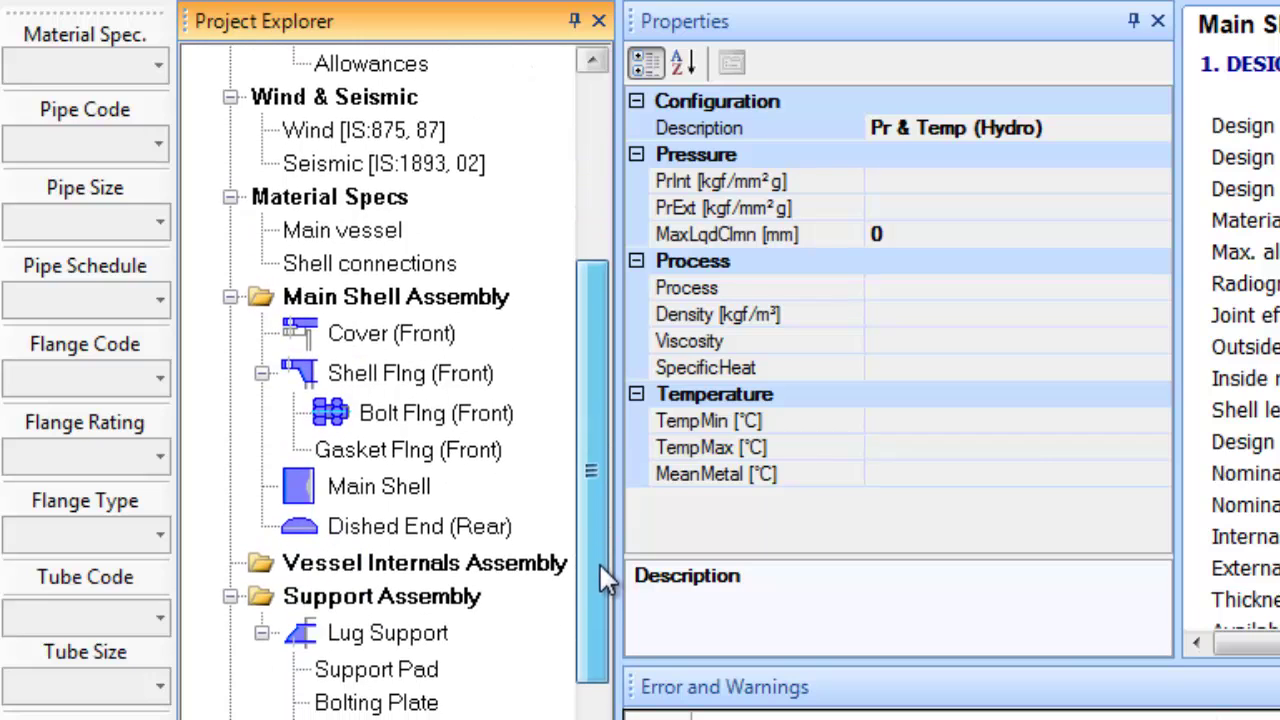
Review the Lug Support's properties under the Support Assembly.
click(410, 636)
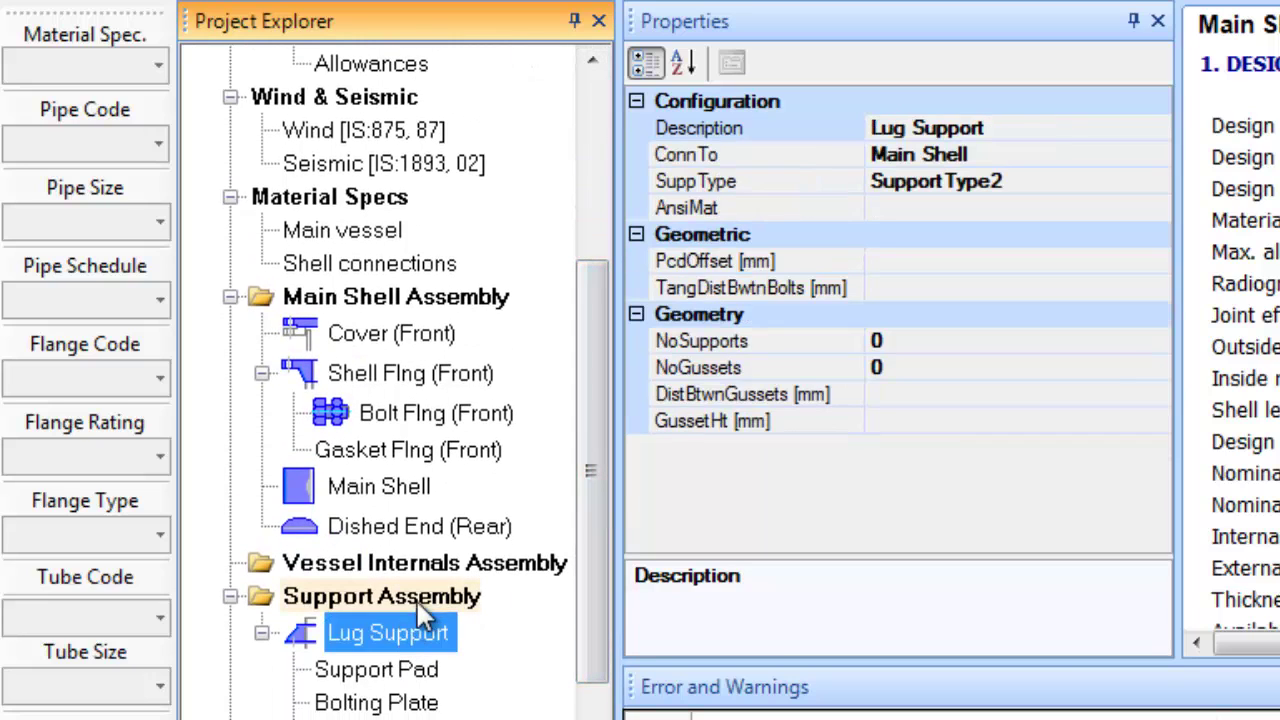
click(424, 596)
click(440, 636)
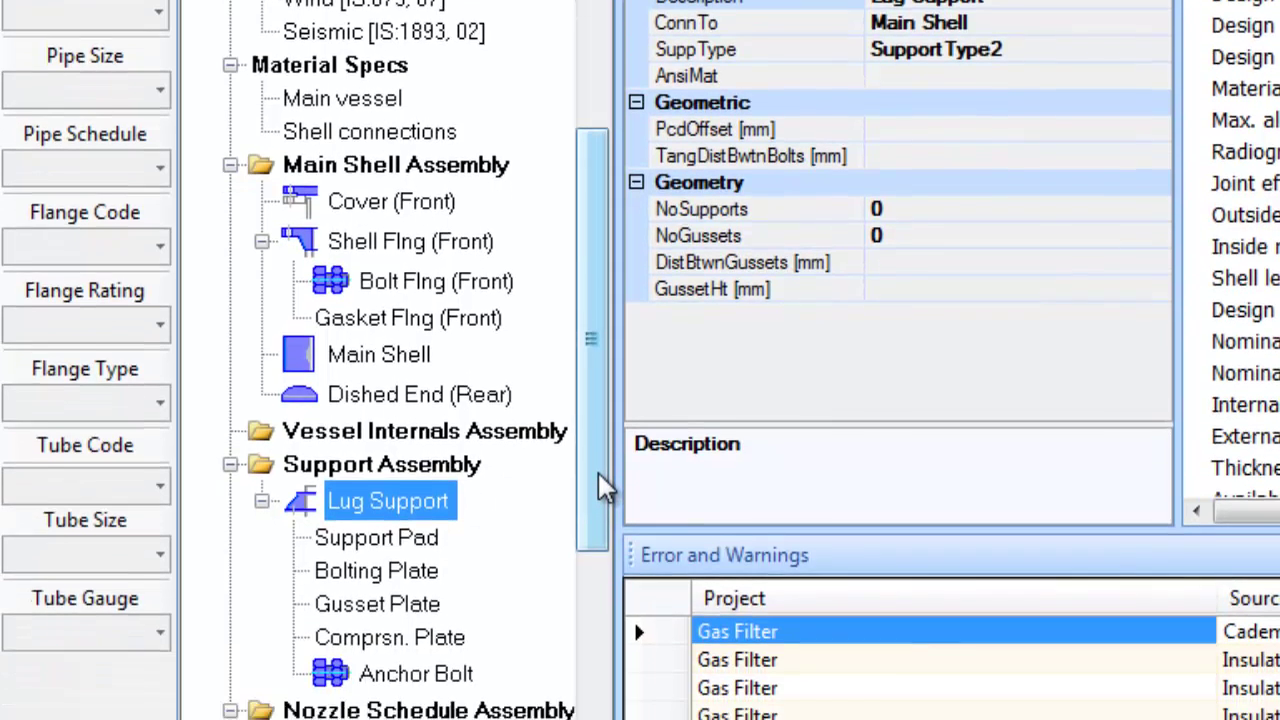
drag(598, 612, 600, 719)
drag(600, 478, 606, 634)
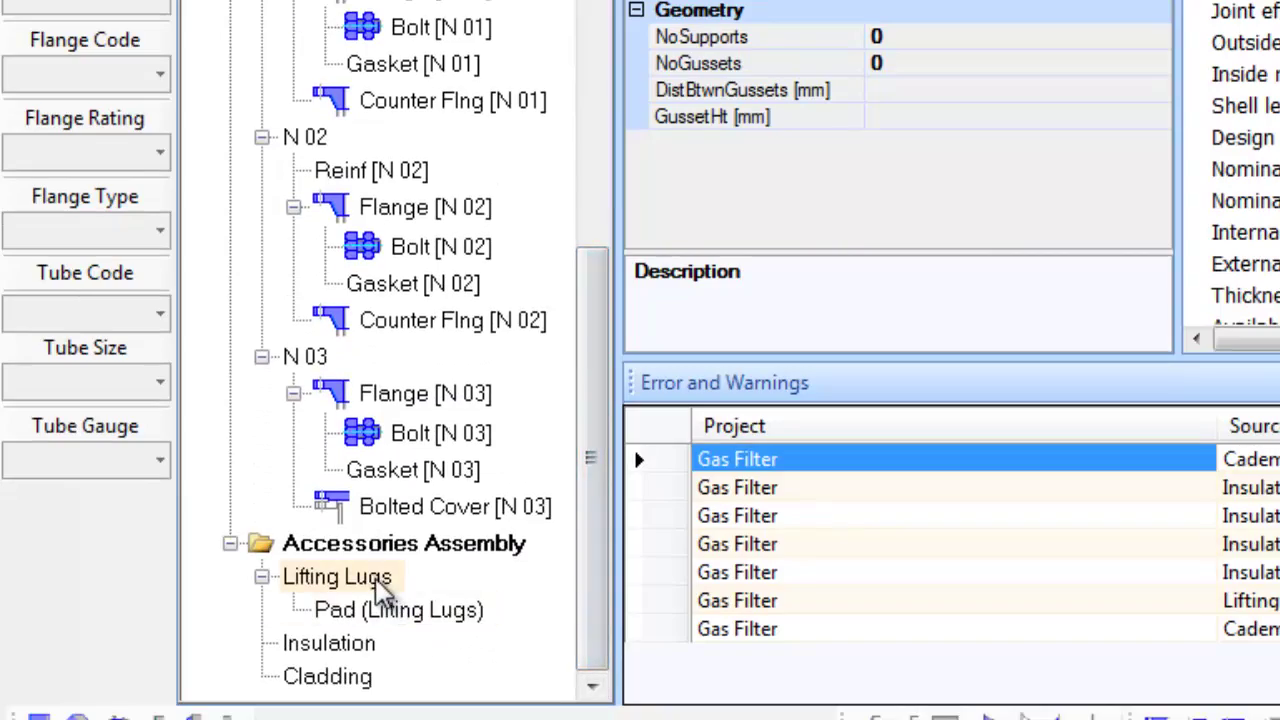
Generate the code report for the Lifting Lugs.
click(378, 582)
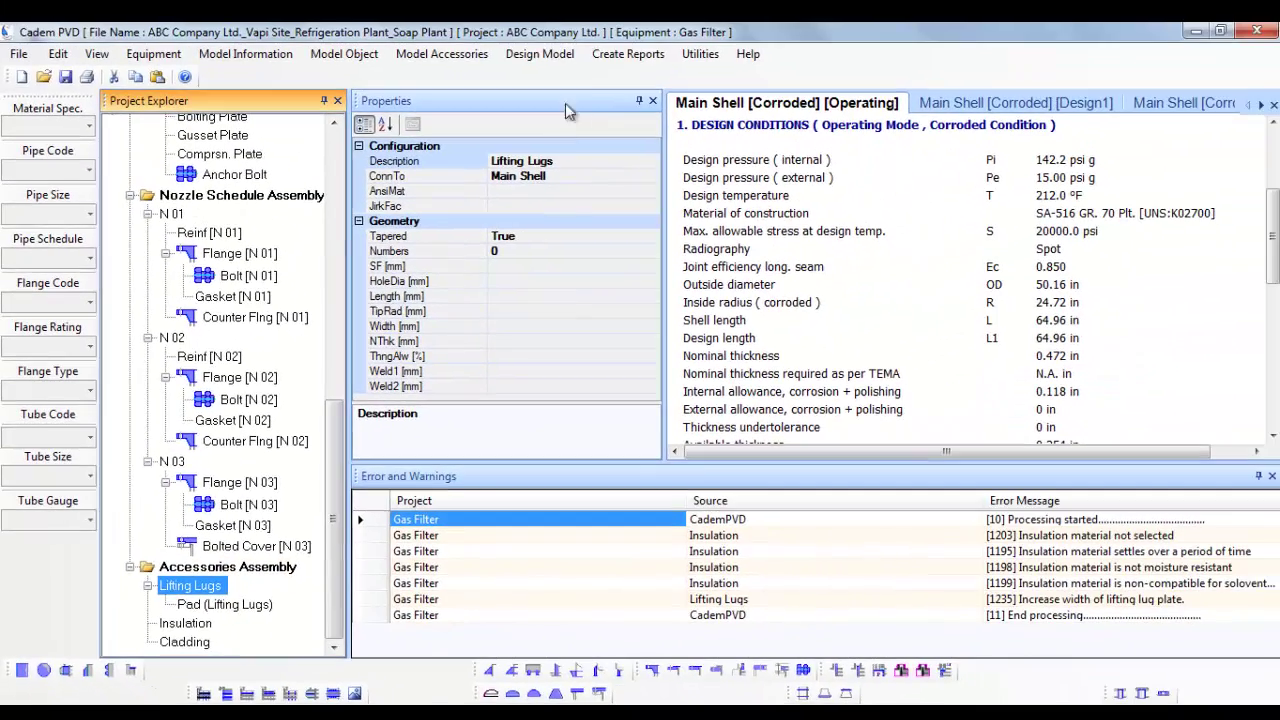
click(628, 54)
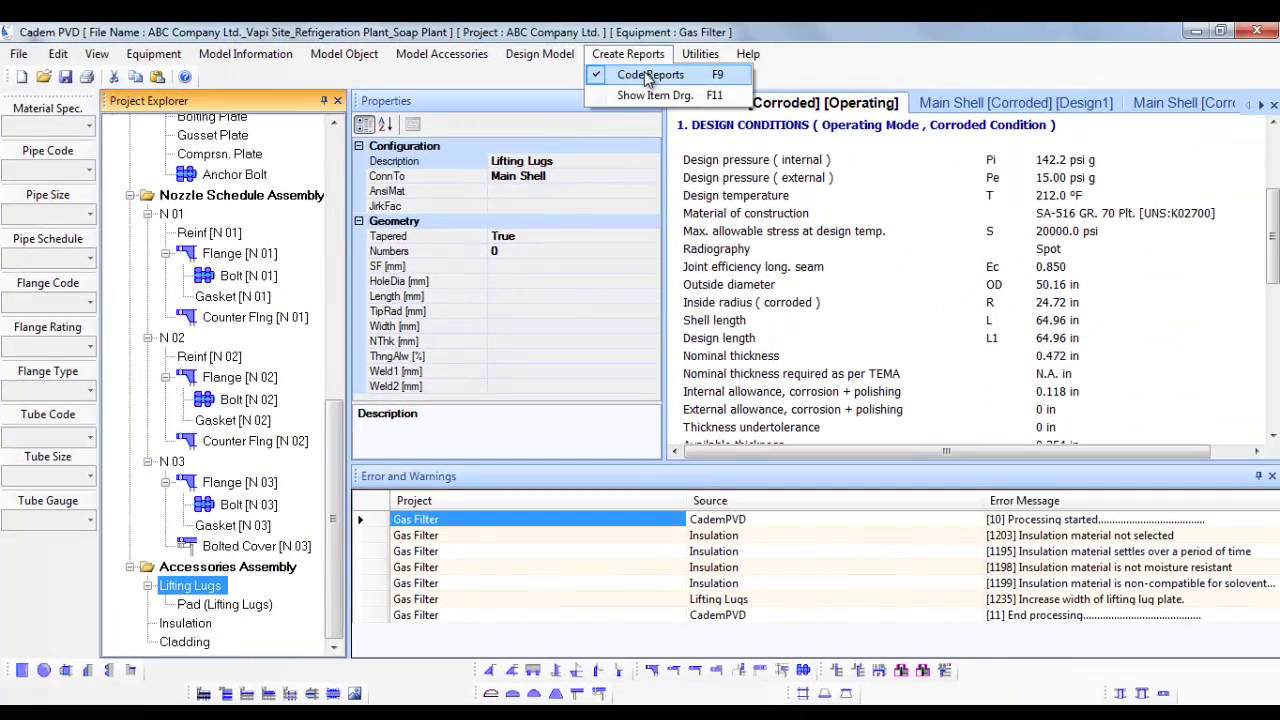
click(646, 72)
scroll(884, 281, down, 8)
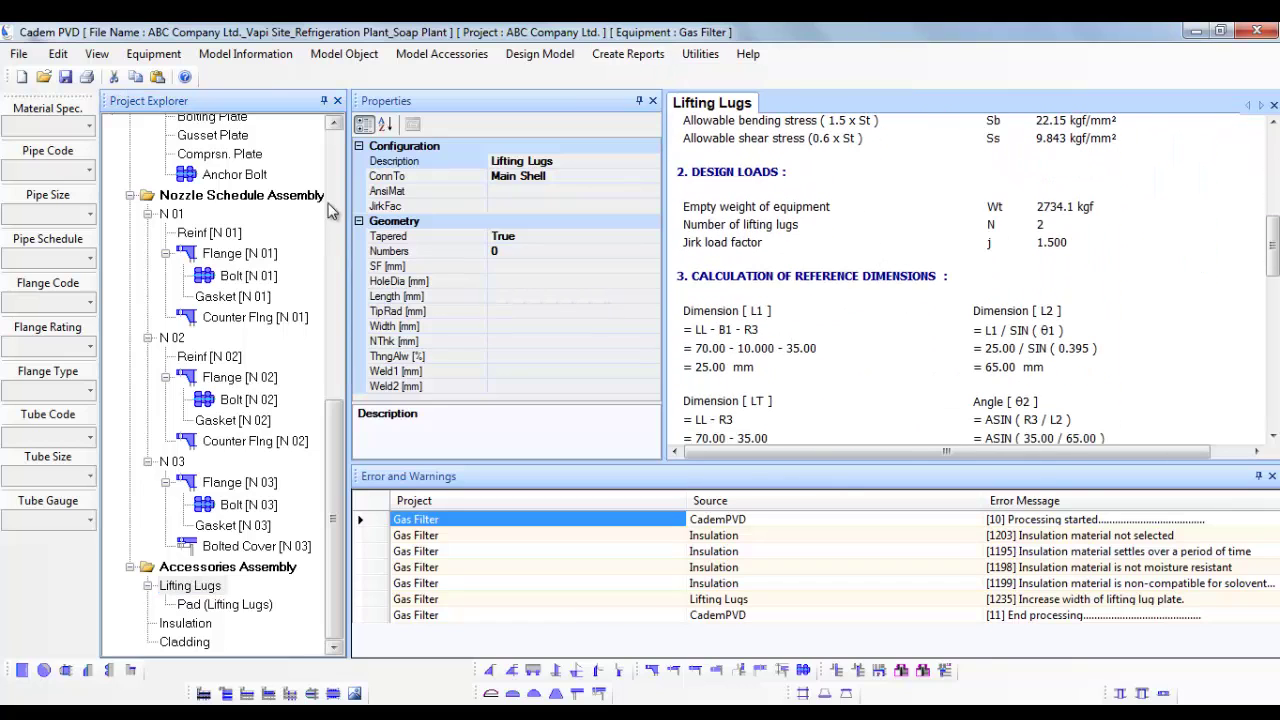
Generate the Lug Support code report, showing 4 supports, 16 mm base plates and 20 mm bolts.
click(335, 122)
click(335, 122)
click(335, 122)
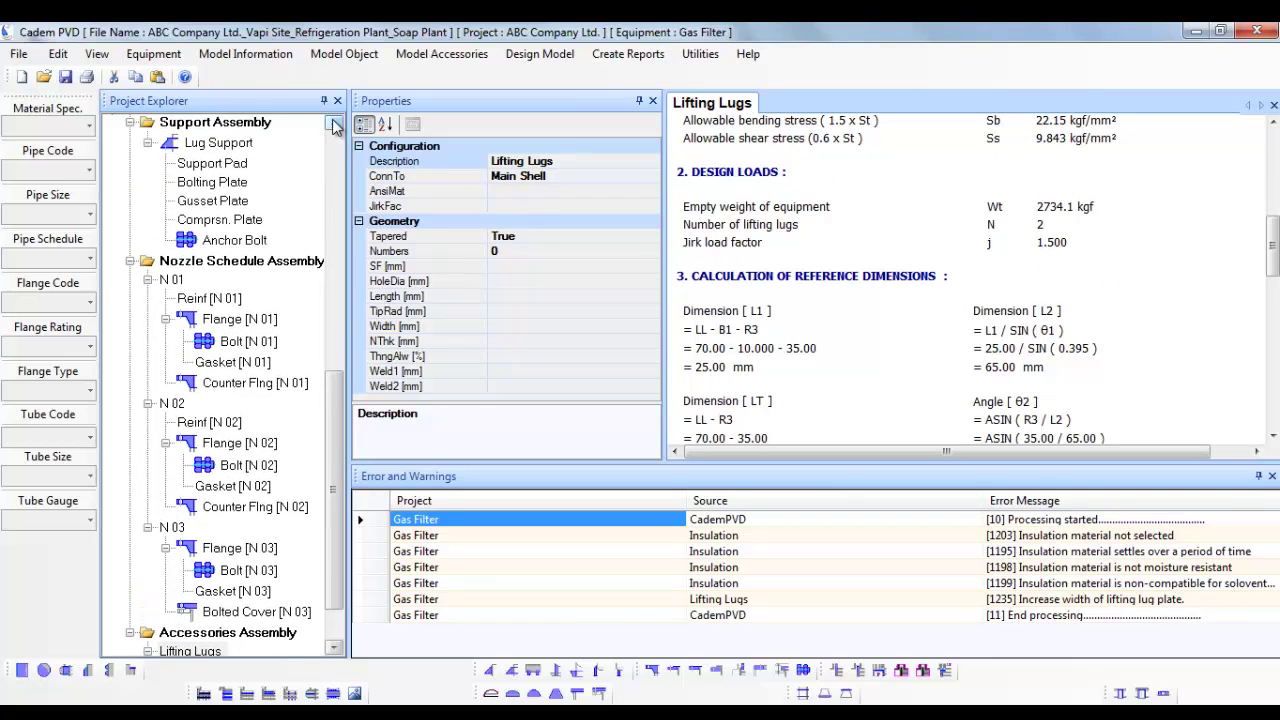
click(240, 147)
click(628, 54)
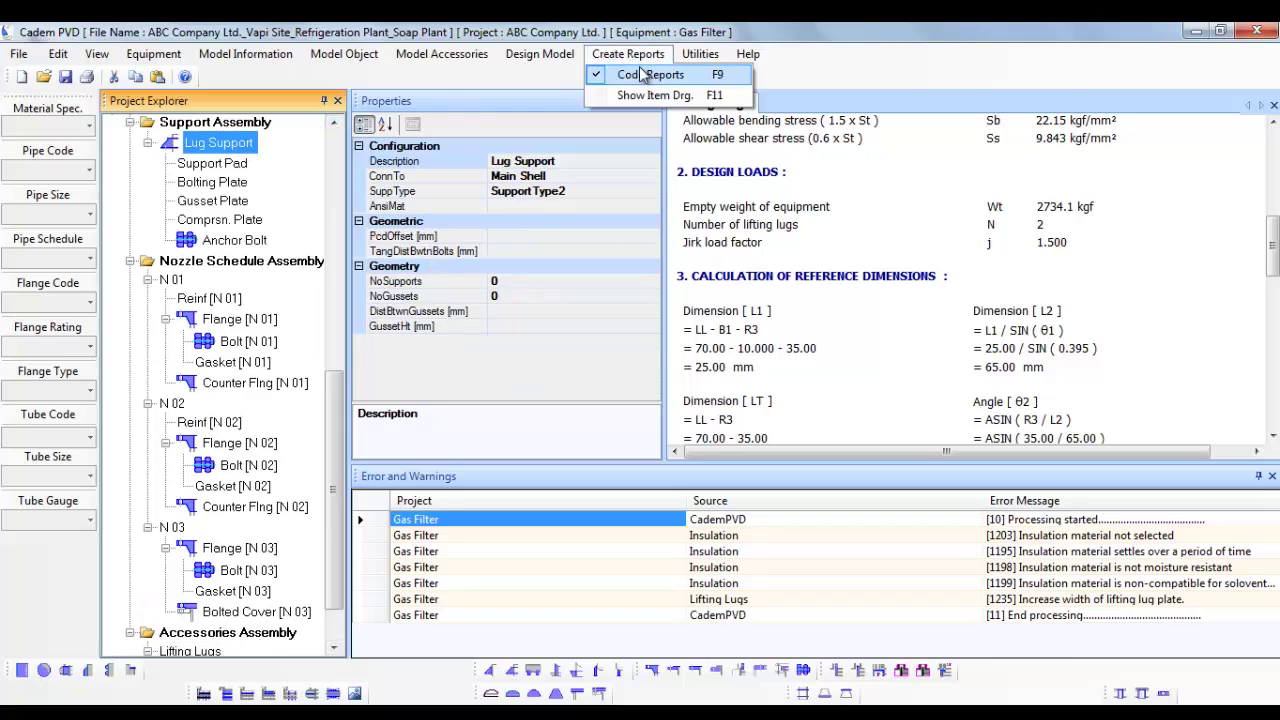
click(645, 75)
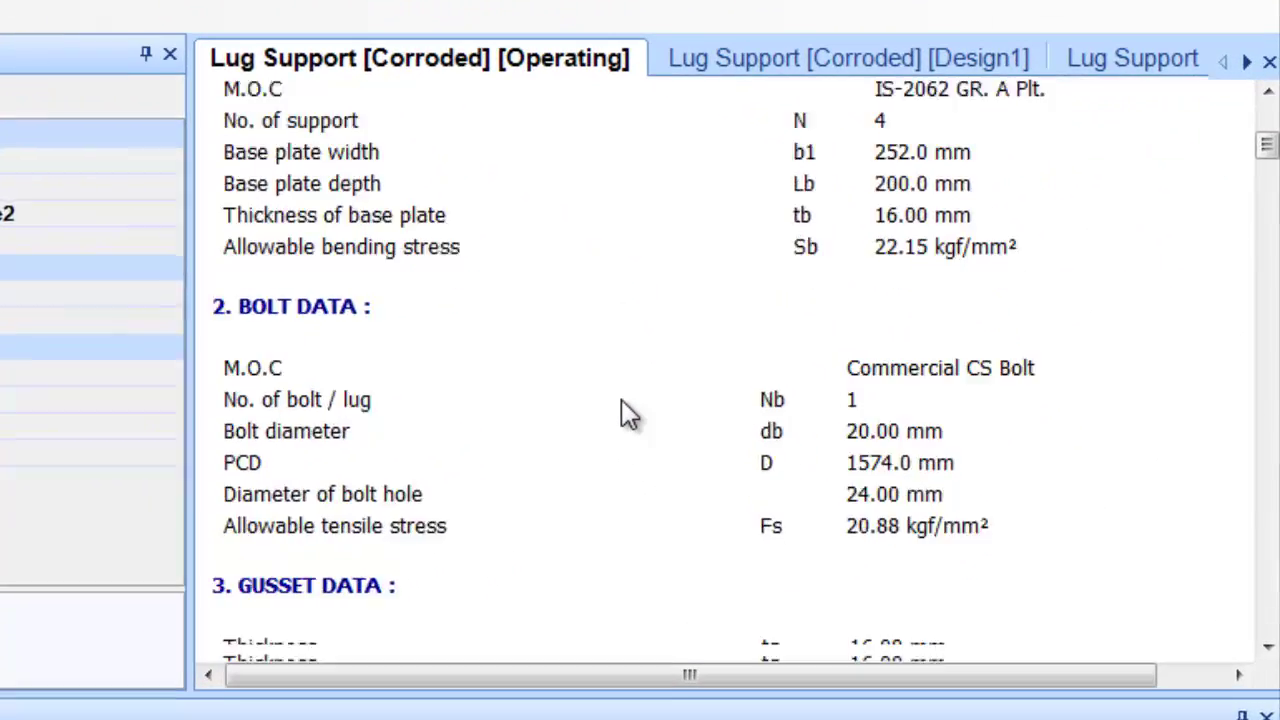
scroll(913, 303, down, 1)
scroll(618, 418, down, 10)
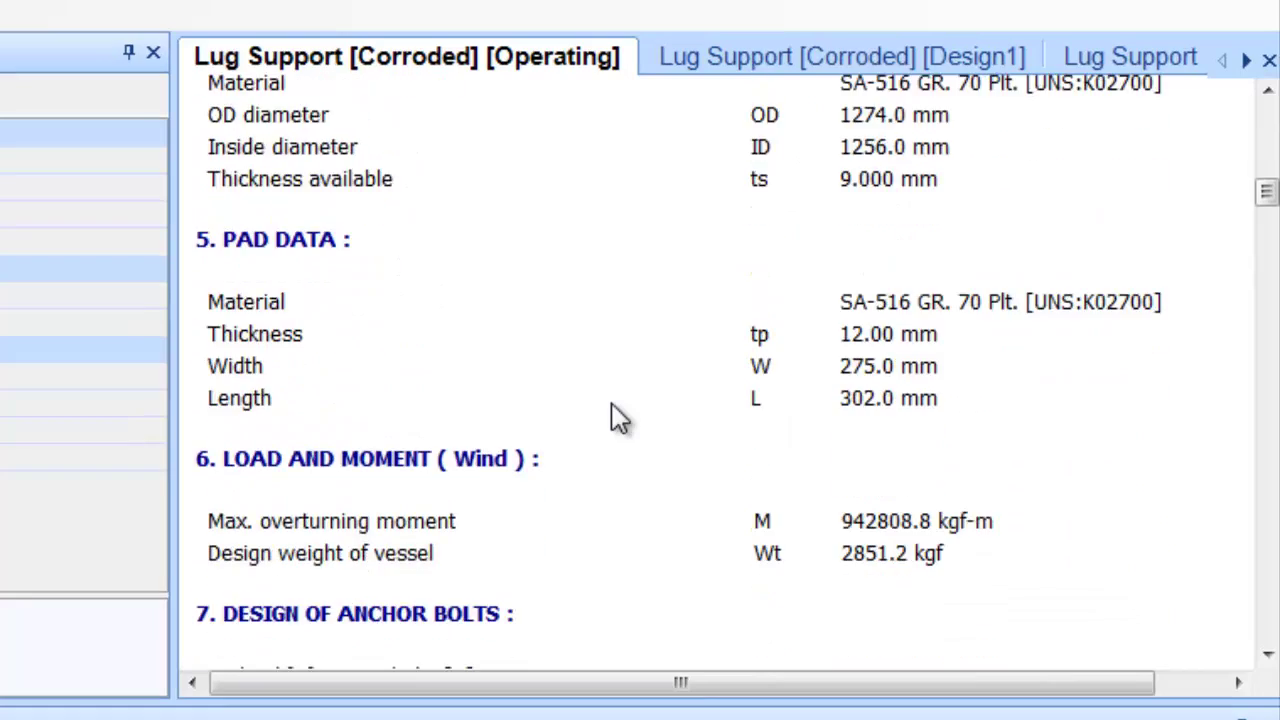
scroll(618, 418, down, 5)
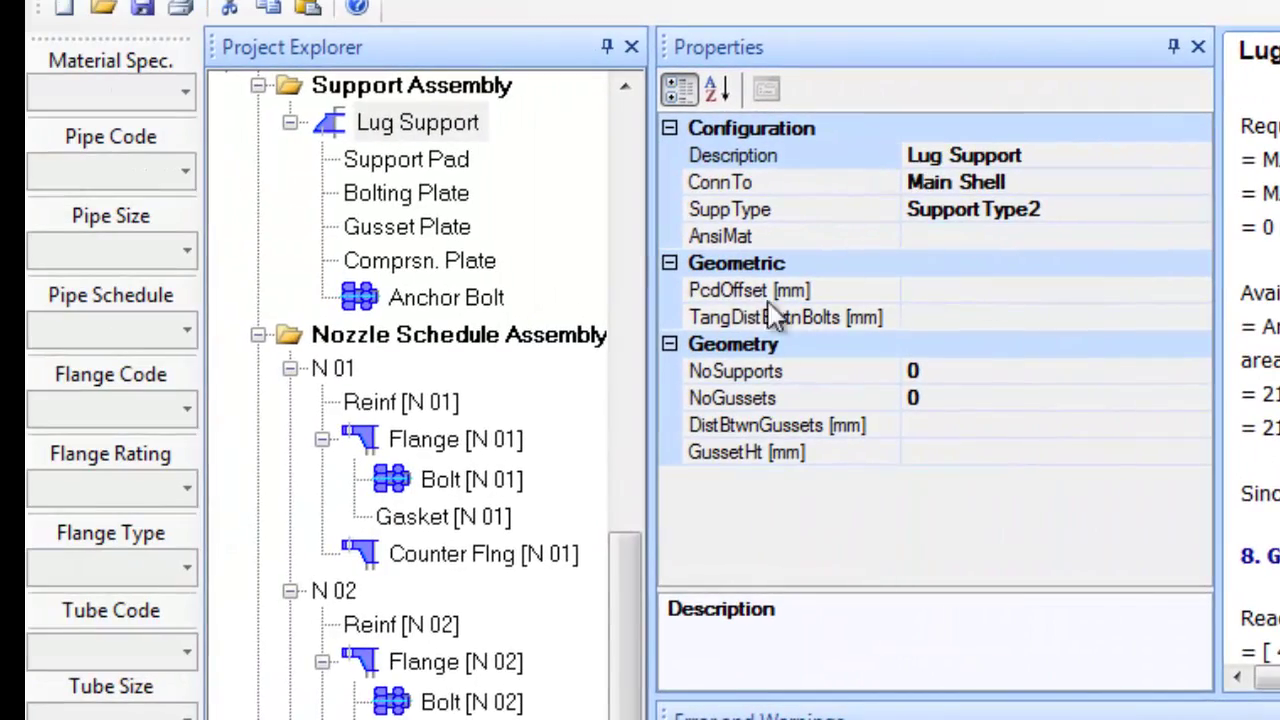
Change the Gas Filter's shell inside diameter from 1250 to 1500 and length from 1650 to 1800.
drag(628, 634, 620, 189)
click(372, 136)
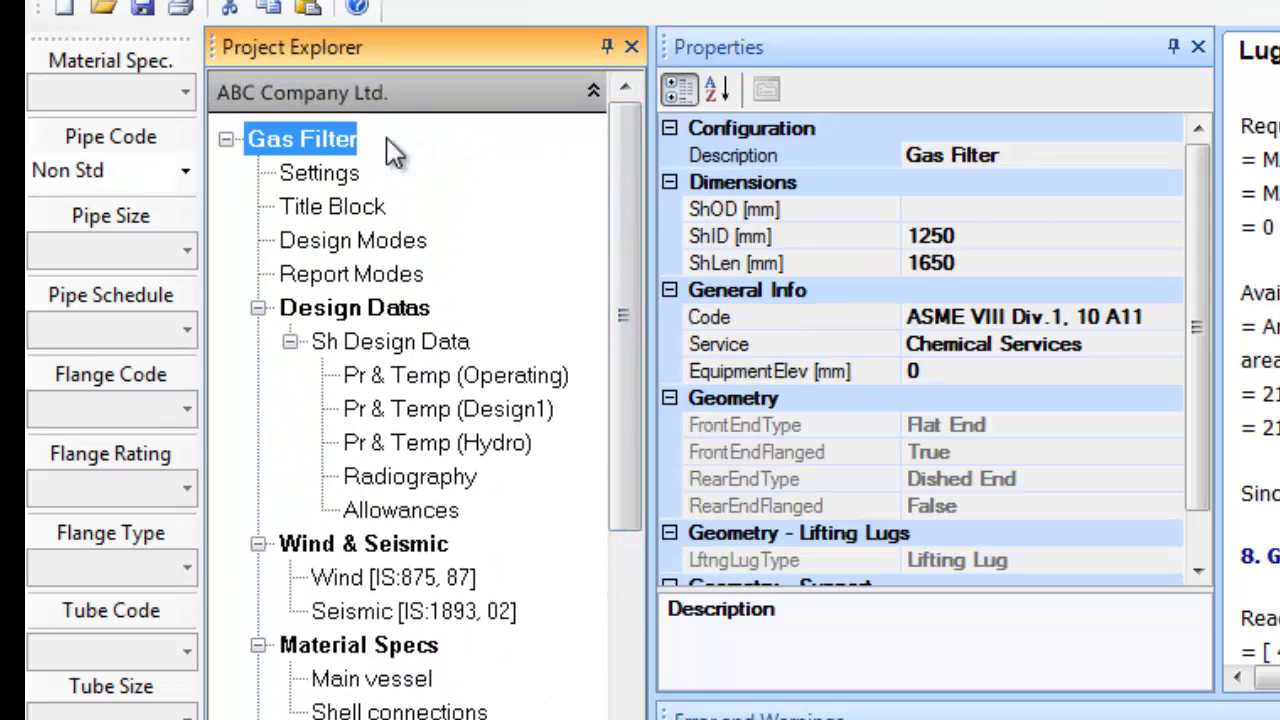
click(989, 232)
double_click(989, 229)
text(15)
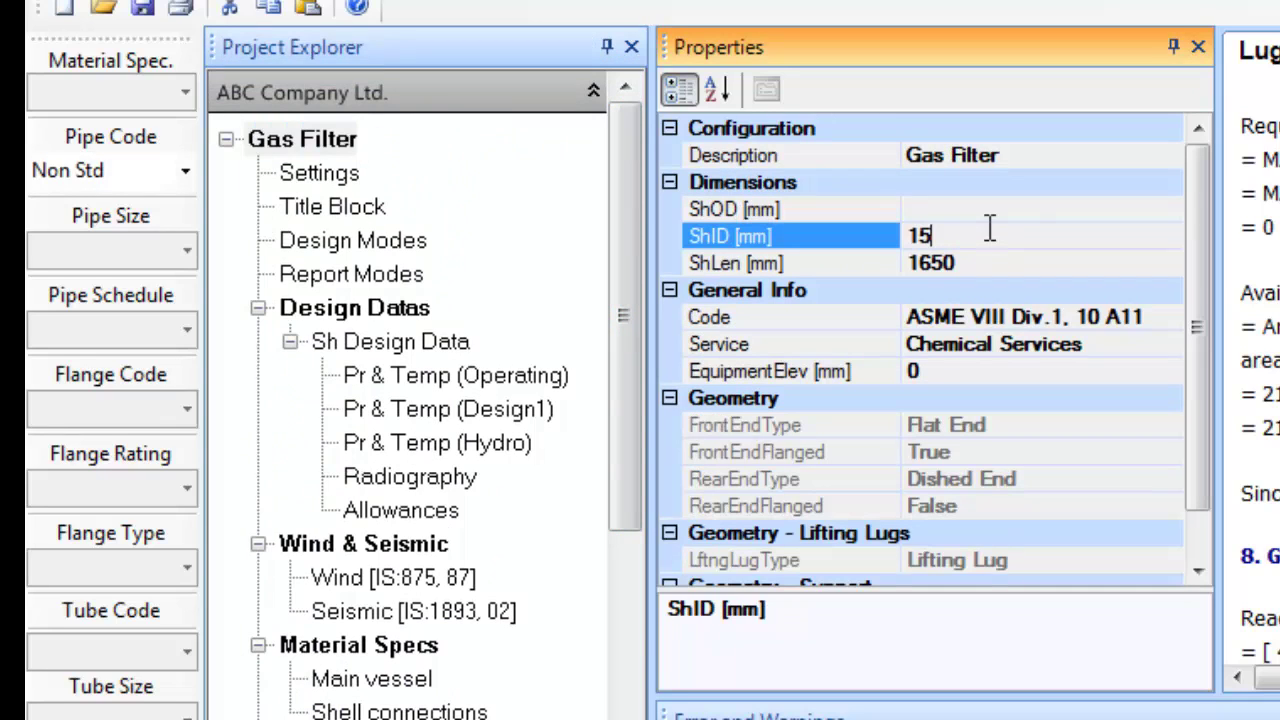
text(00)
click(1027, 256)
double_click(1025, 260)
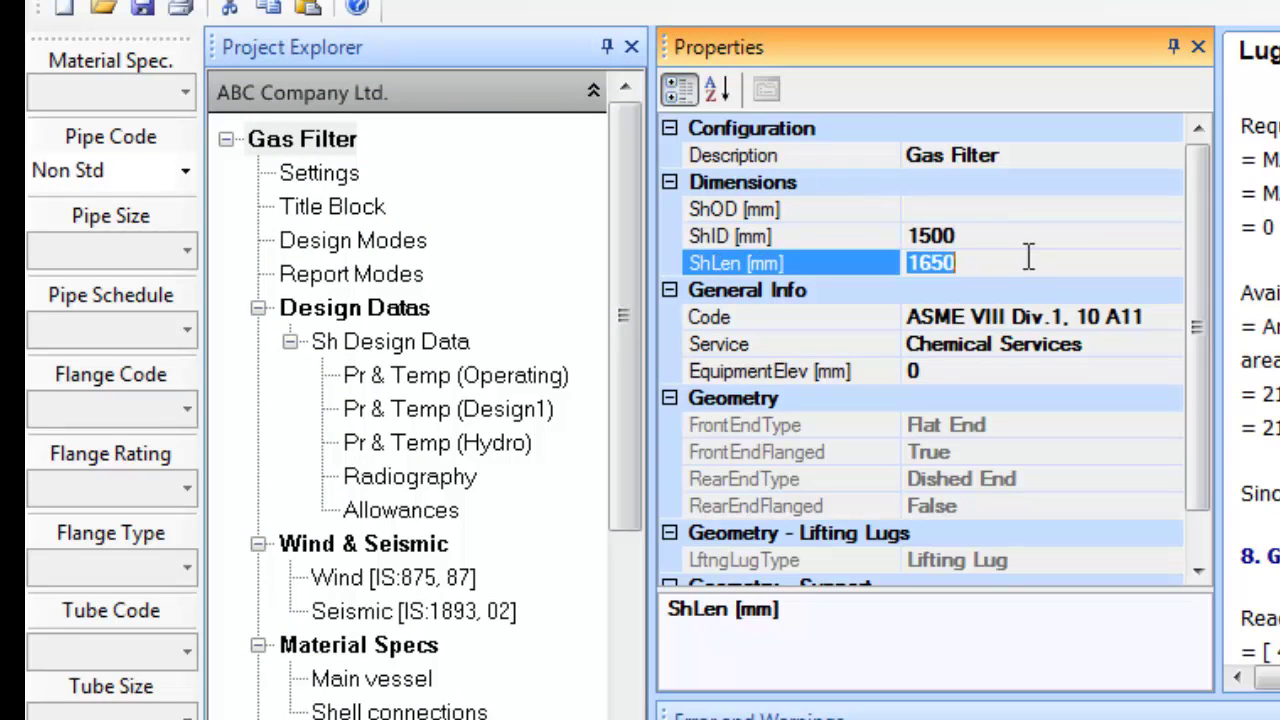
text(1)
text(80)
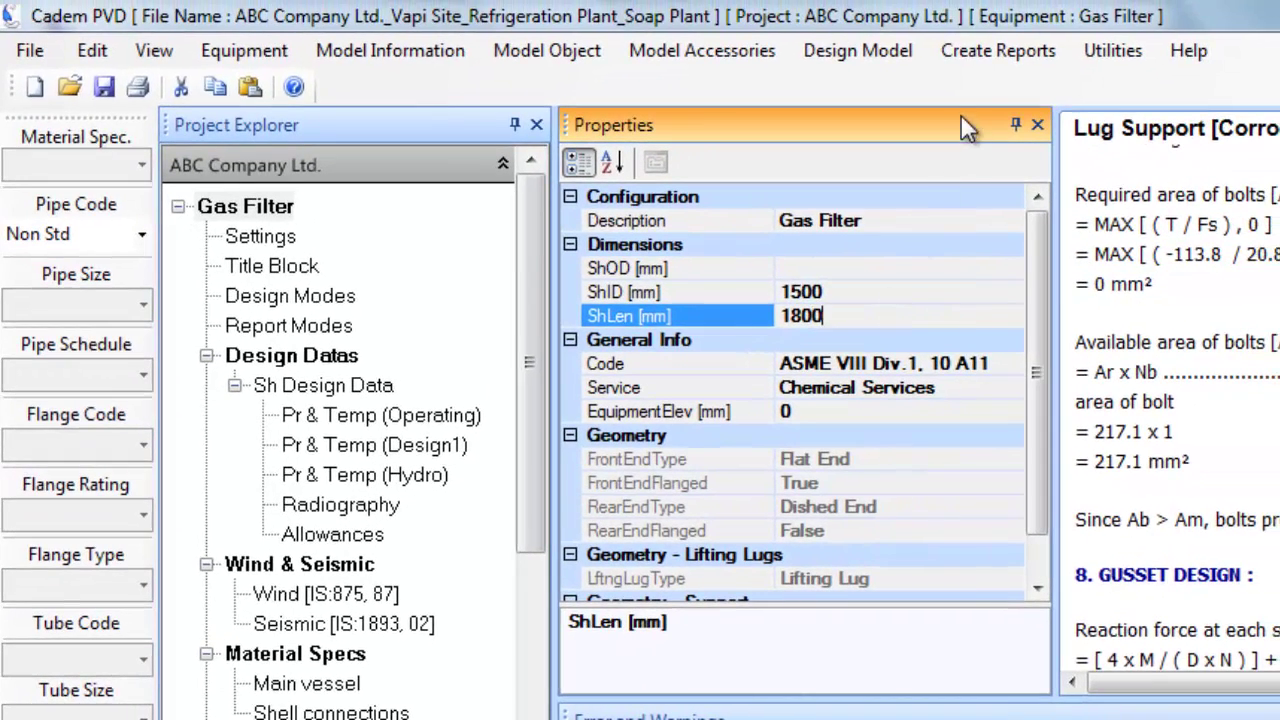
text(0)
Redesign the equipment and confirm the Main Shell shows the new dimensions.
click(903, 52)
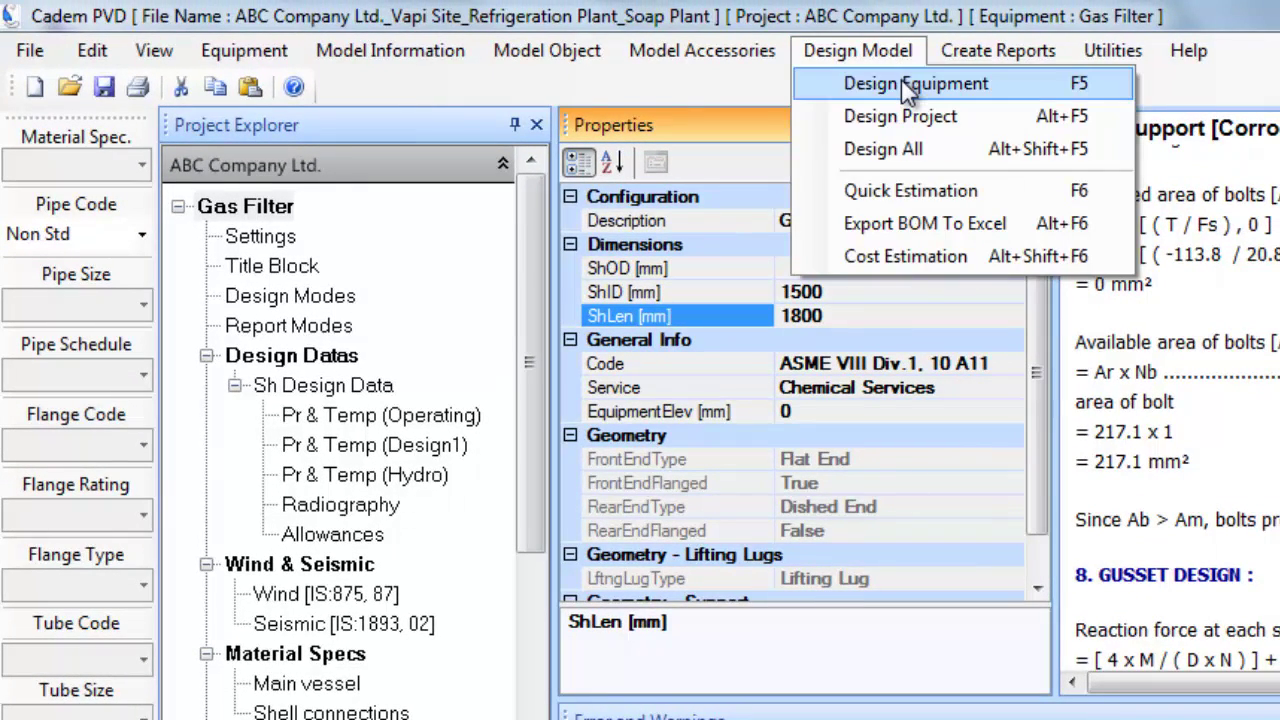
click(905, 85)
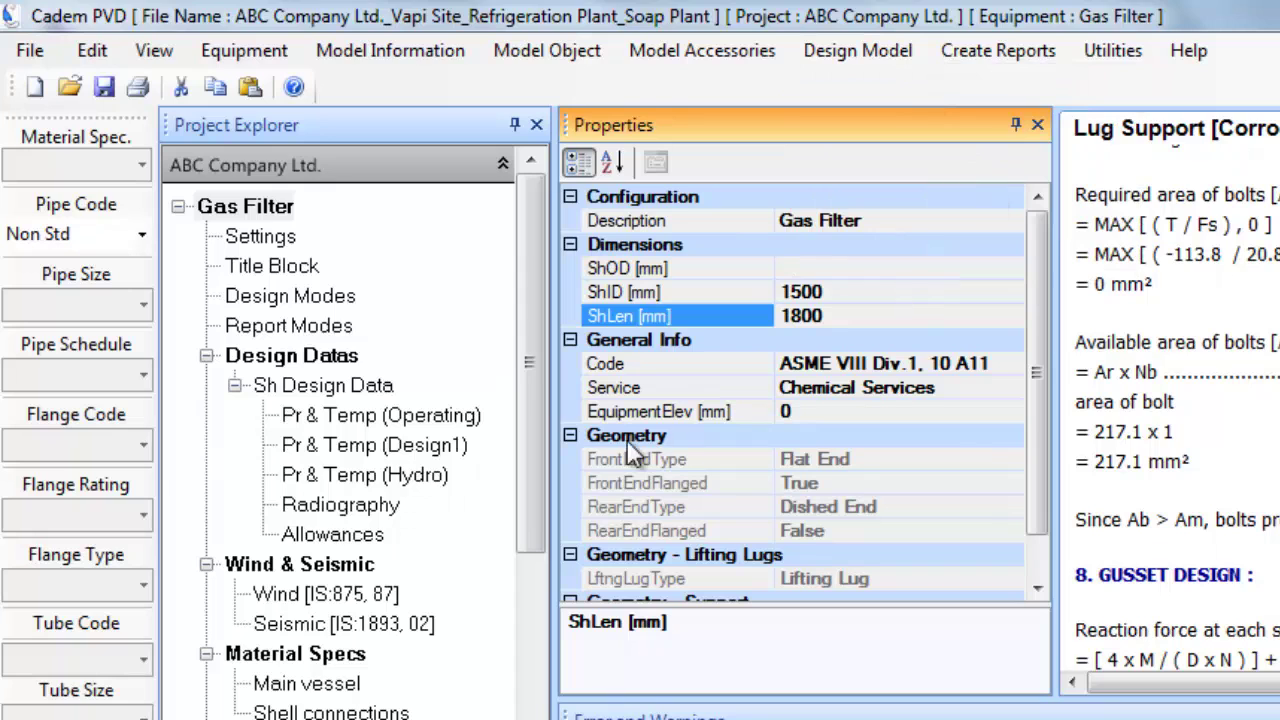
drag(536, 383, 531, 560)
click(360, 573)
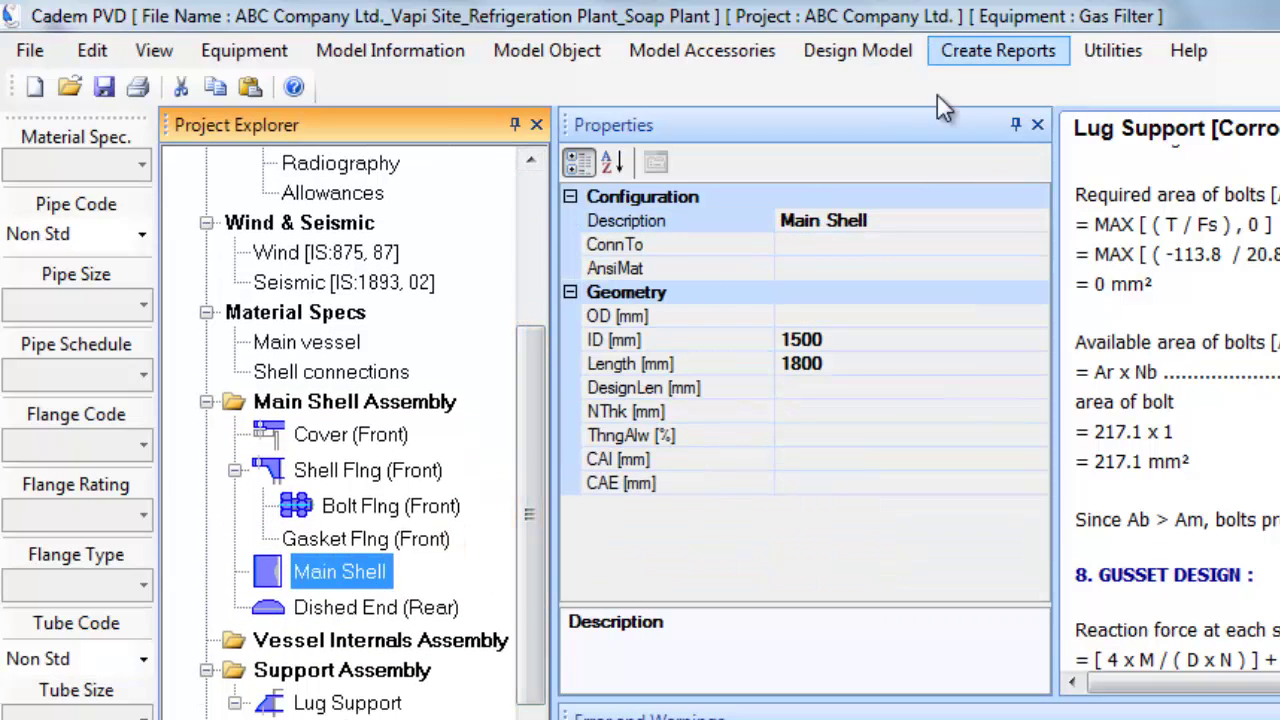
Generate the Dished End (Rear) code report and highlight its 1528 mm head OD.
click(426, 607)
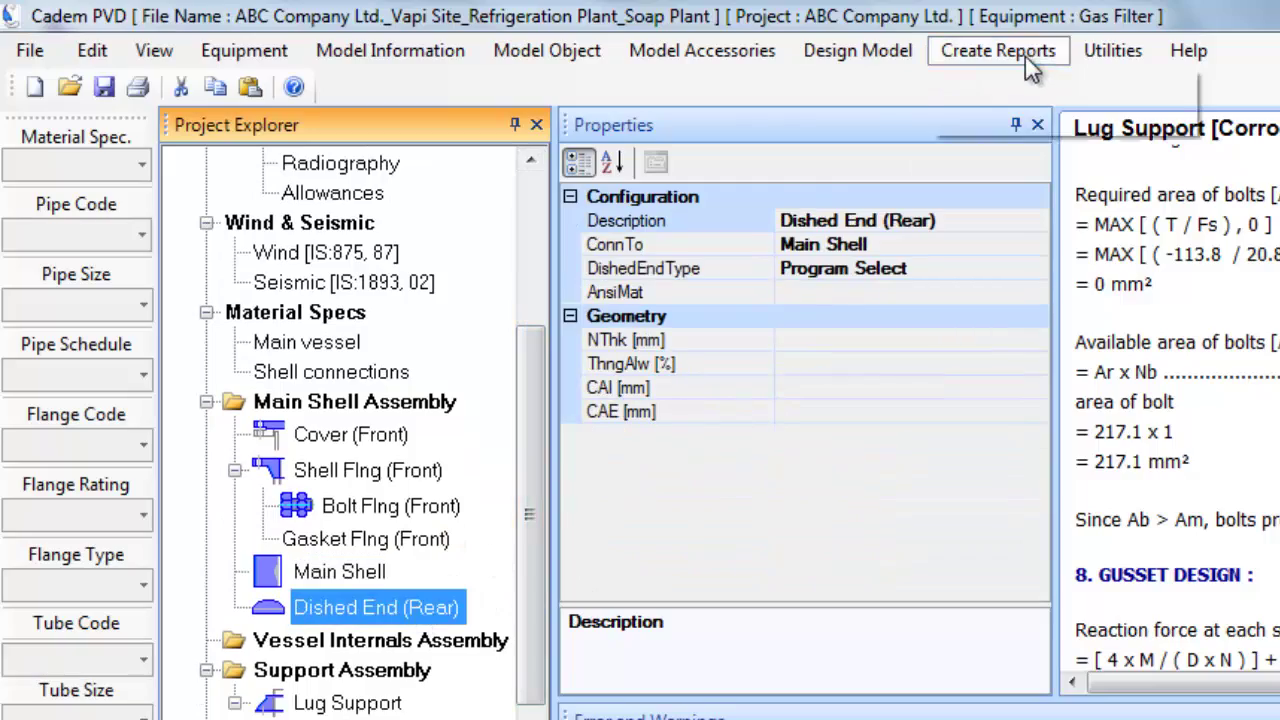
click(1025, 56)
click(1036, 82)
scroll(1200, 400, down, 4)
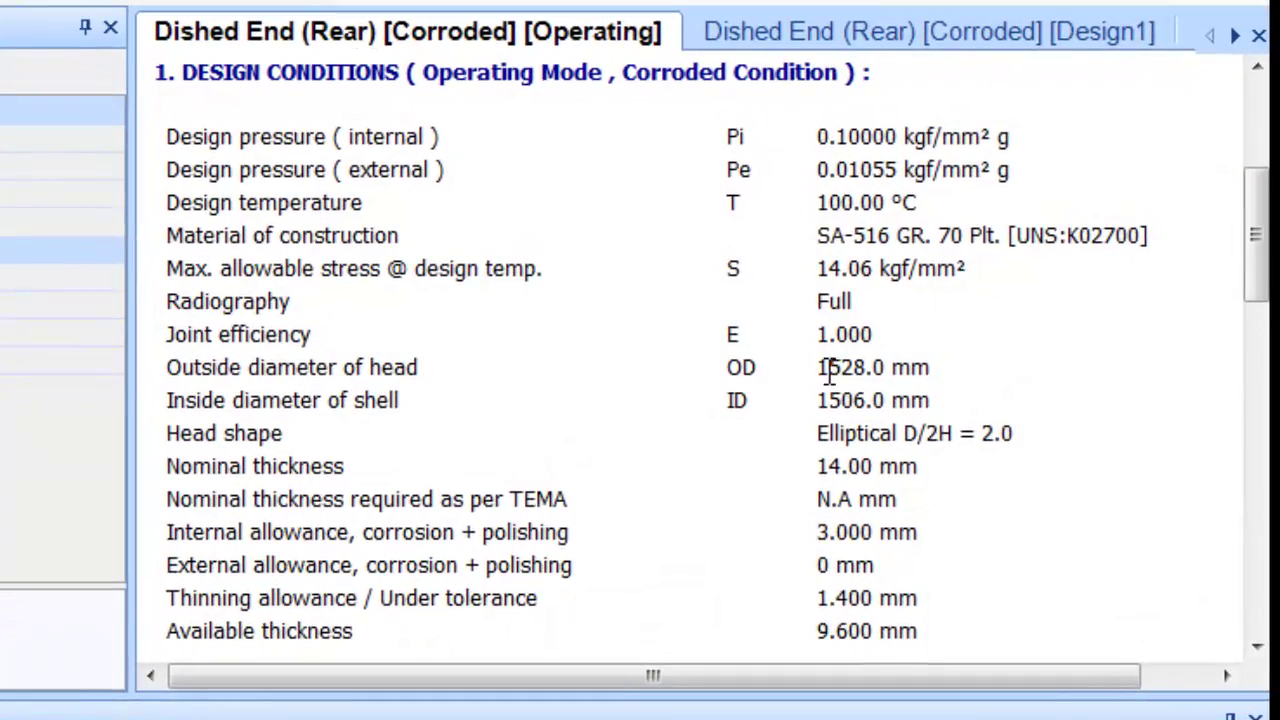
drag(820, 368, 890, 415)
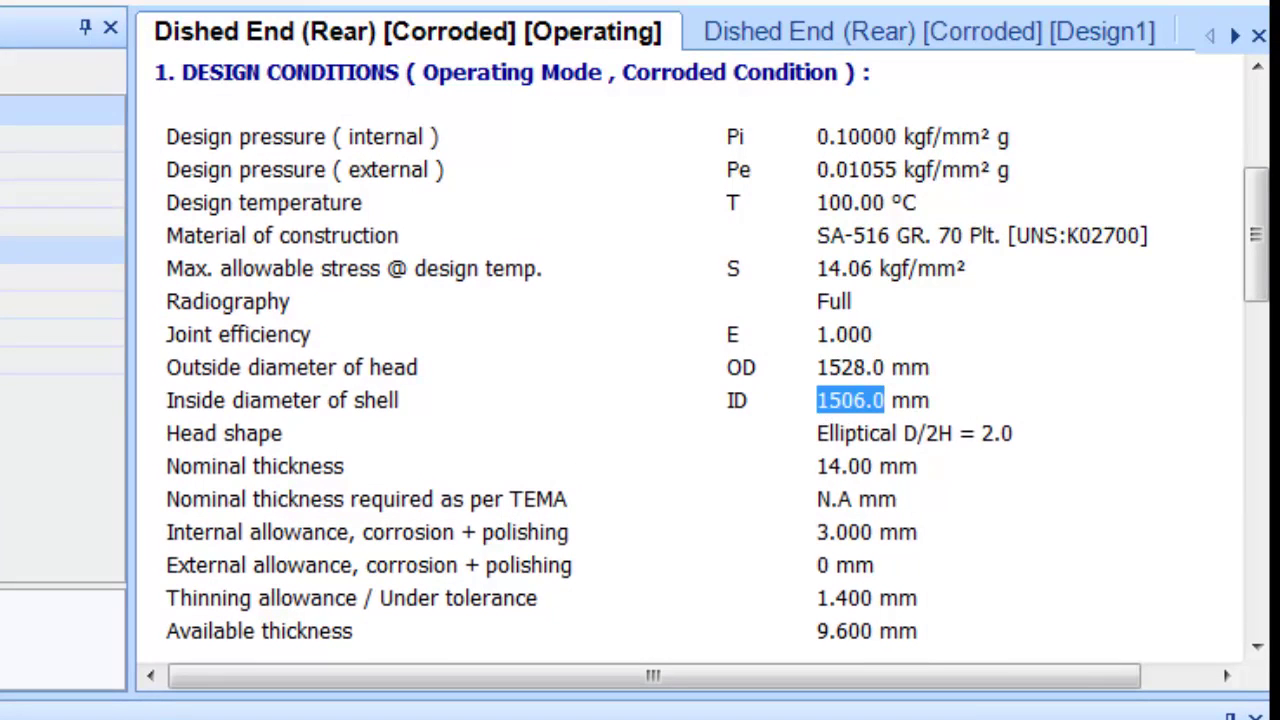